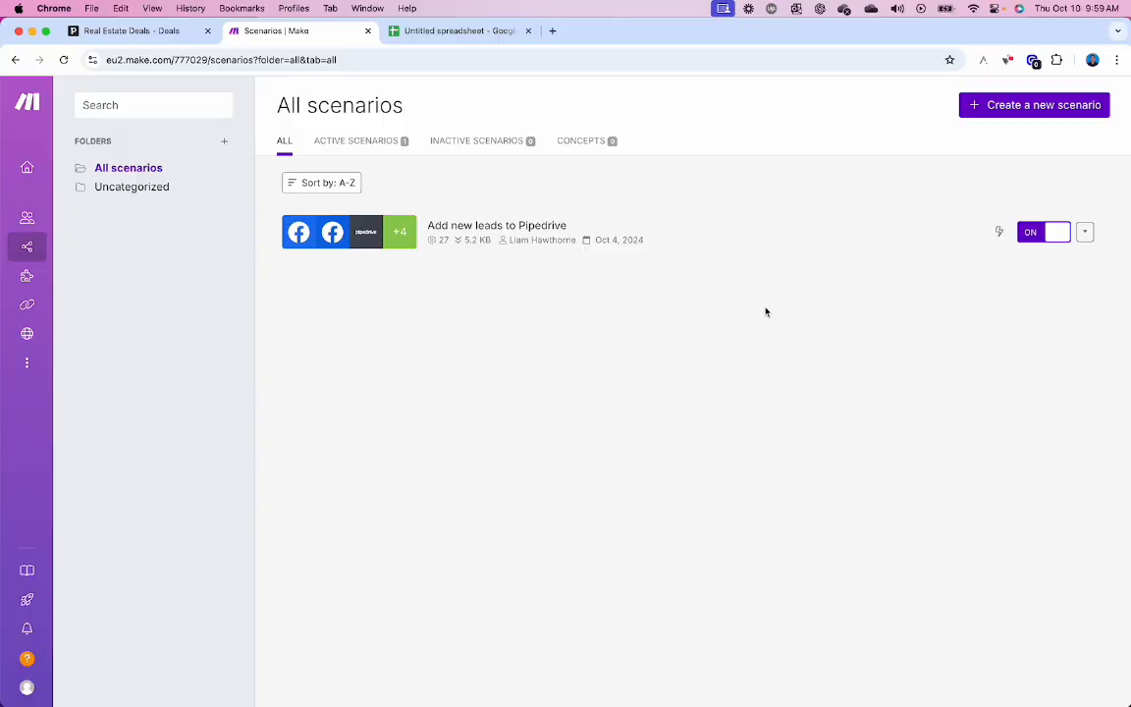
# - Create a new scenario from the All scenarios page
pyautogui.click(1016, 114)
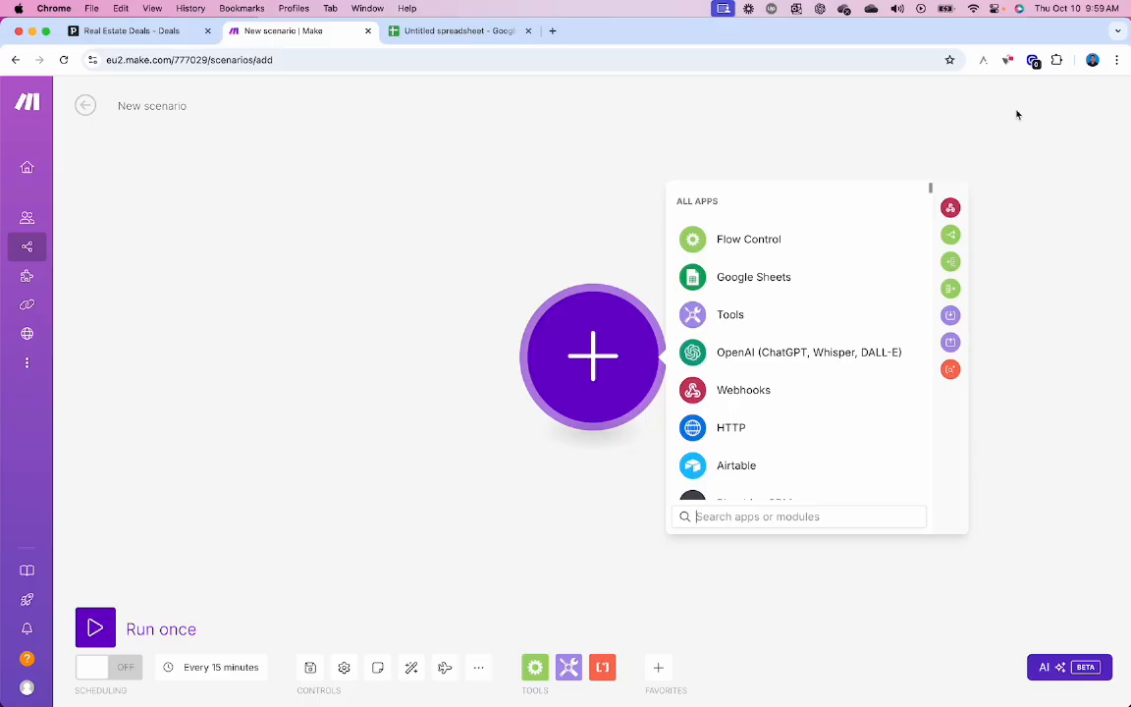
# - Search 'facebook' and add the Facebook Lead Ads 'New Lead' trigger as the first module
pyautogui.write('facebook')
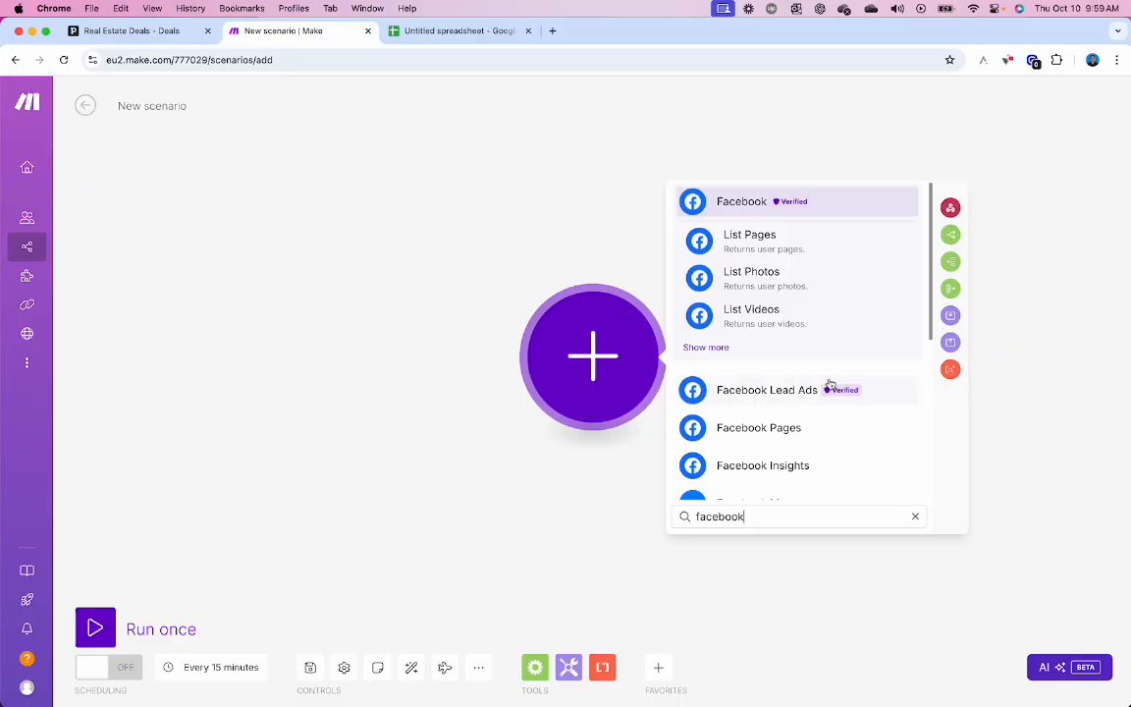
pyautogui.click(793, 391)
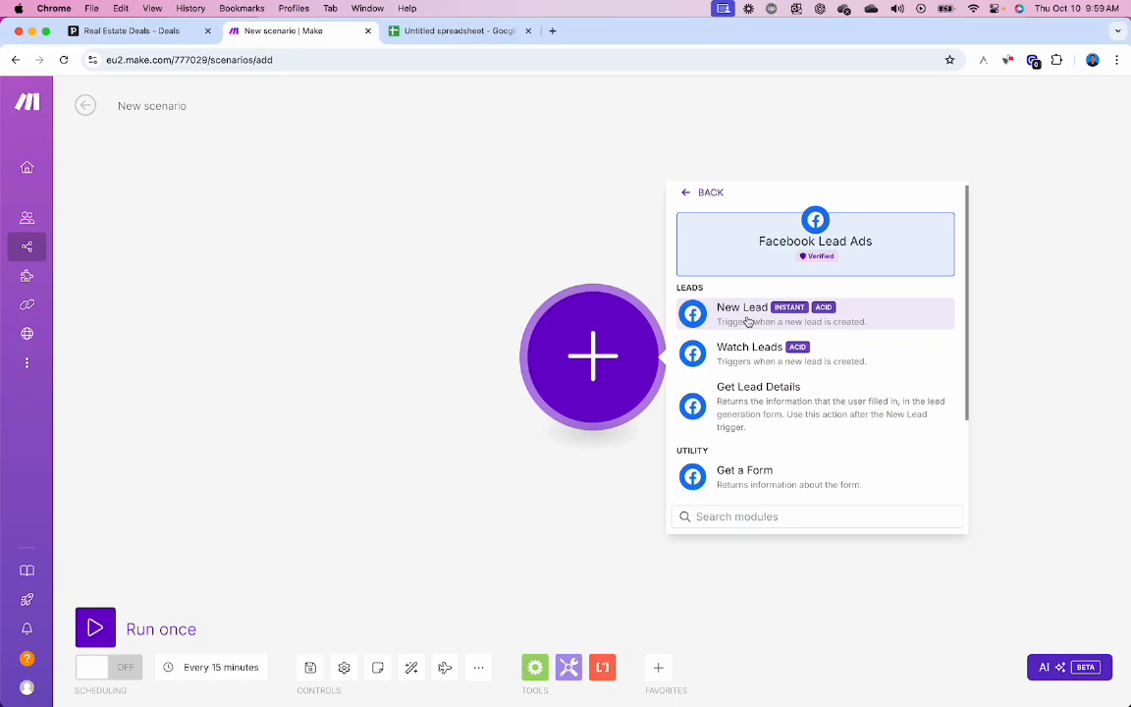
pyautogui.click(748, 321)
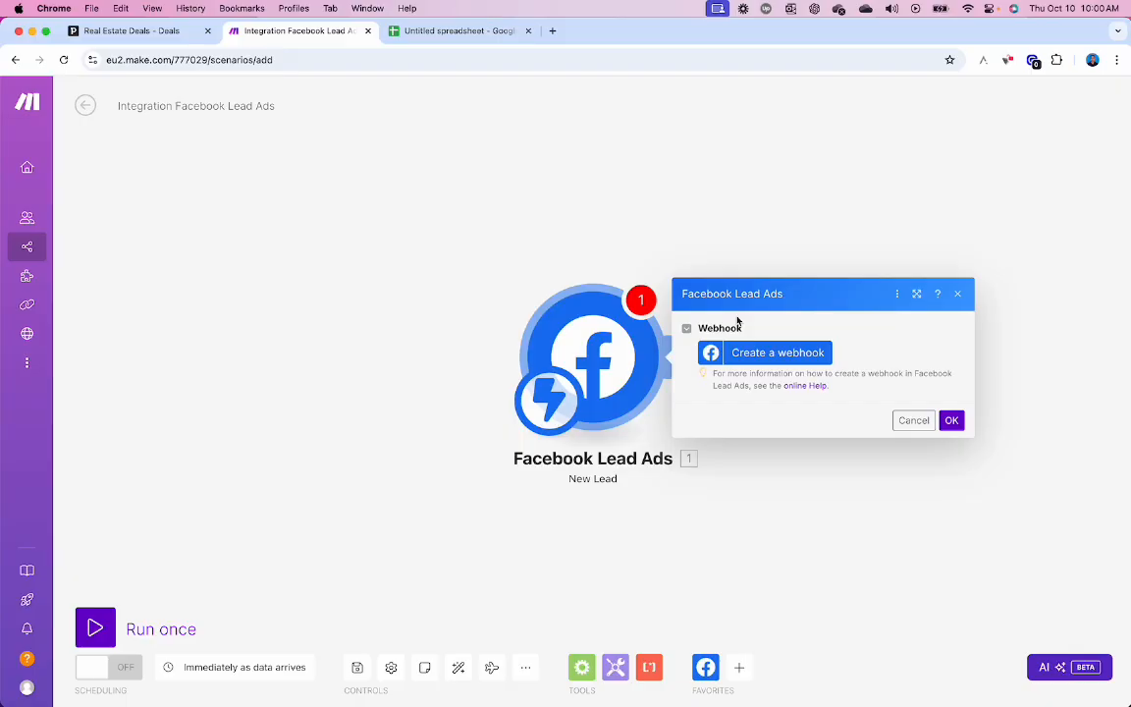
# - Save a webhook 'Cityscope | Citylimit Realty | Google Sheet' for Citylimit Realty's Real Estate Submission form v1
pyautogui.click(770, 355)
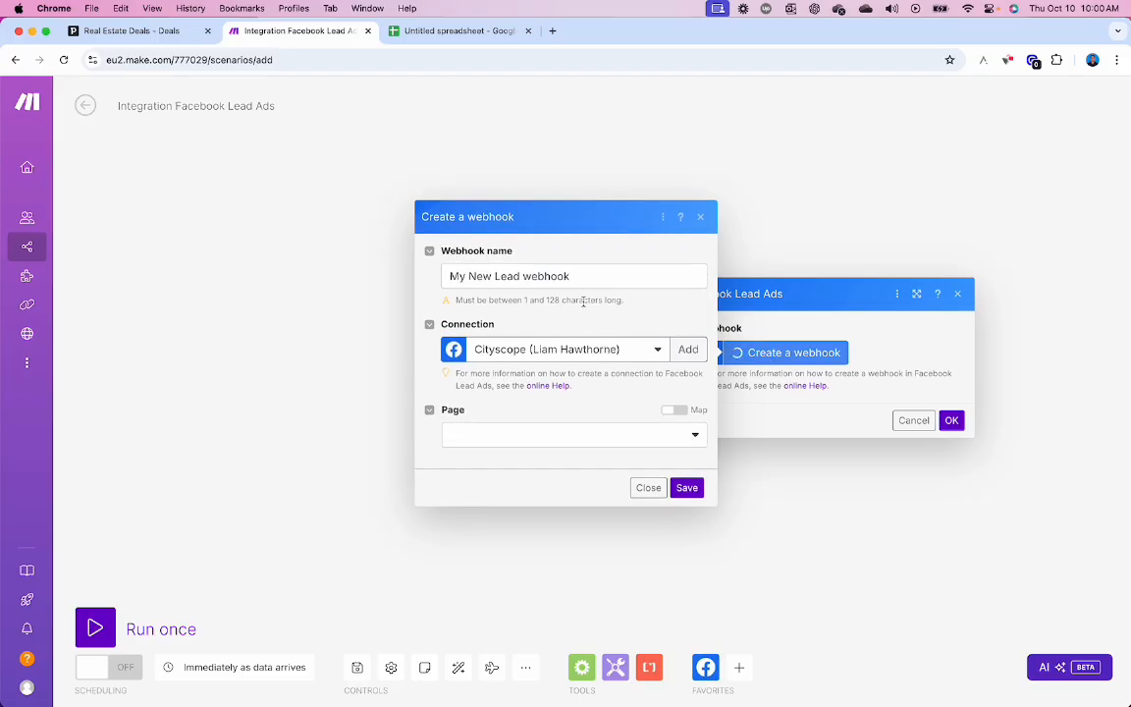
pyautogui.moveTo(586, 276); pyautogui.dragTo(441, 277)
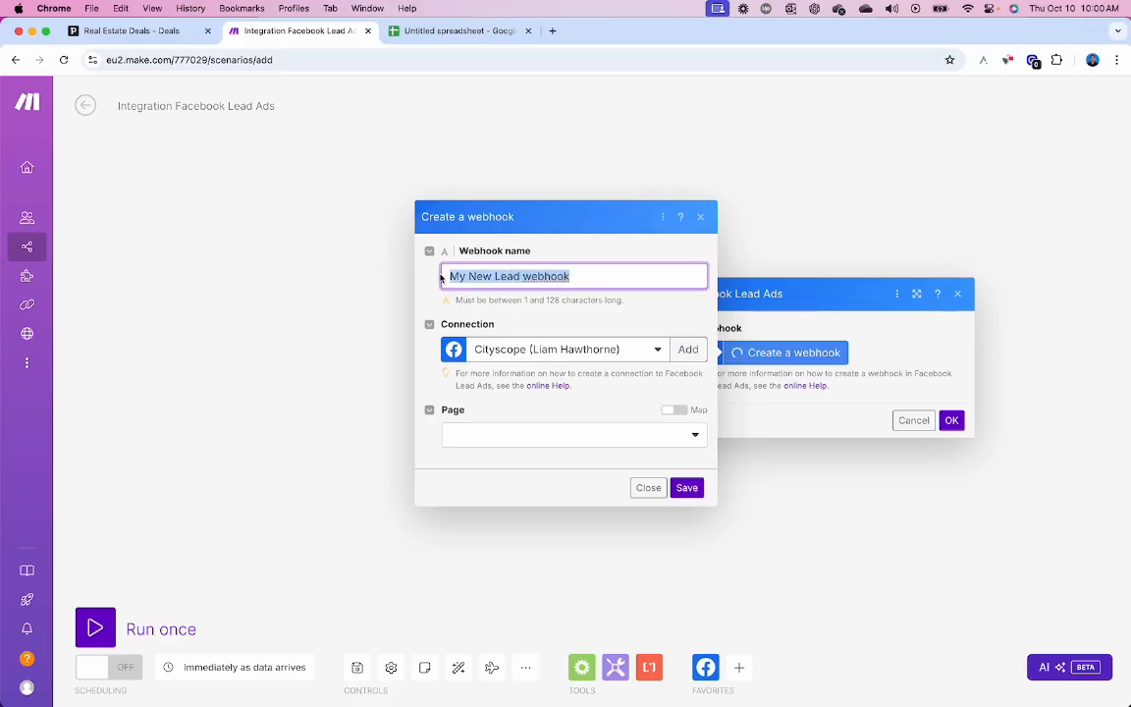
pyautogui.write('Cityscope ')
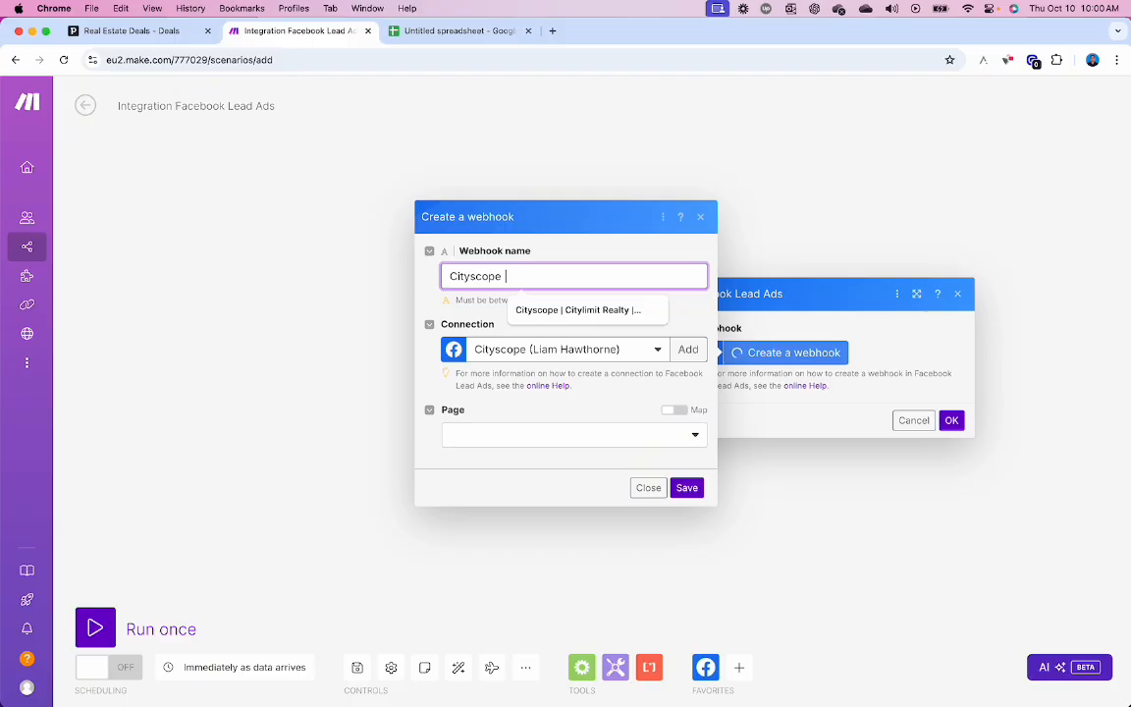
pyautogui.write('| Citylimit rea')
pyautogui.press('BackSpace')
pyautogui.press('BackSpace')
pyautogui.press('BackSpace')
pyautogui.write('Realty')
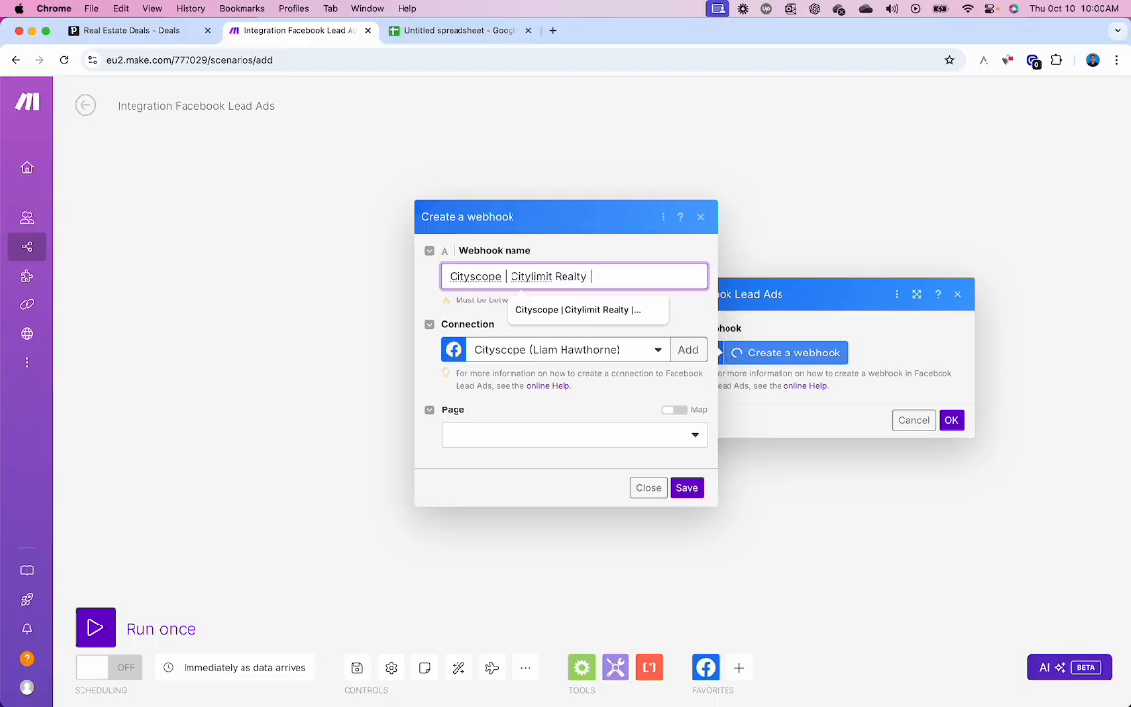
pyautogui.write(' | Google Sheet')
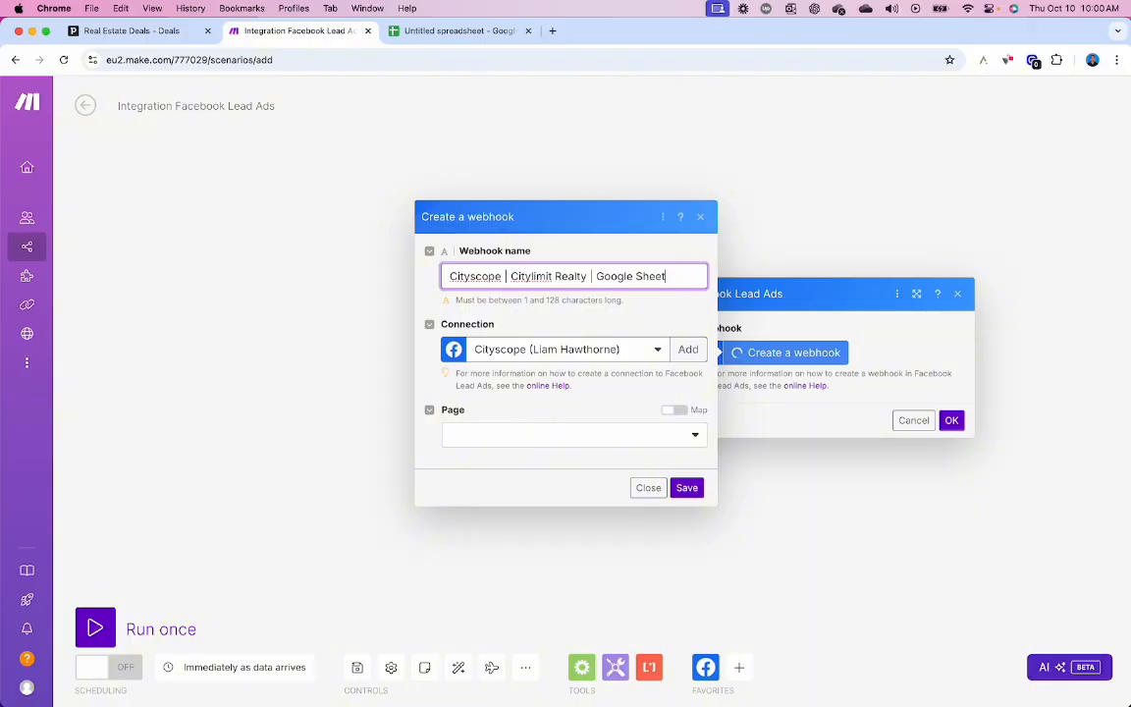
pyautogui.click(539, 437)
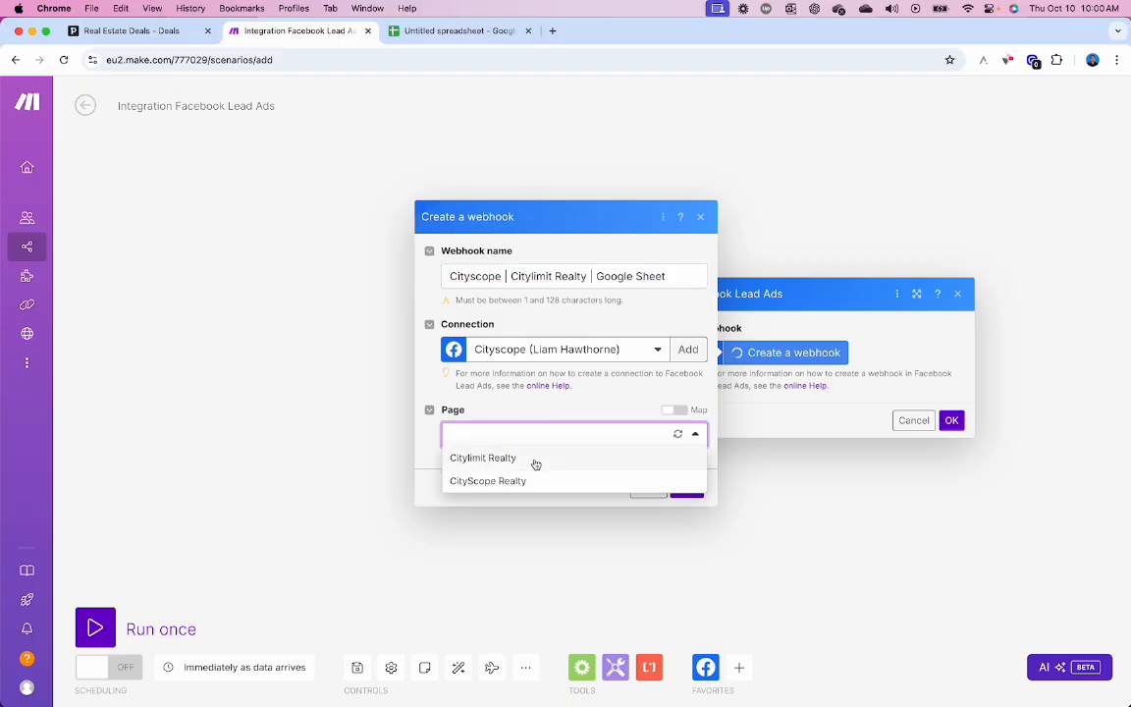
pyautogui.click(536, 459)
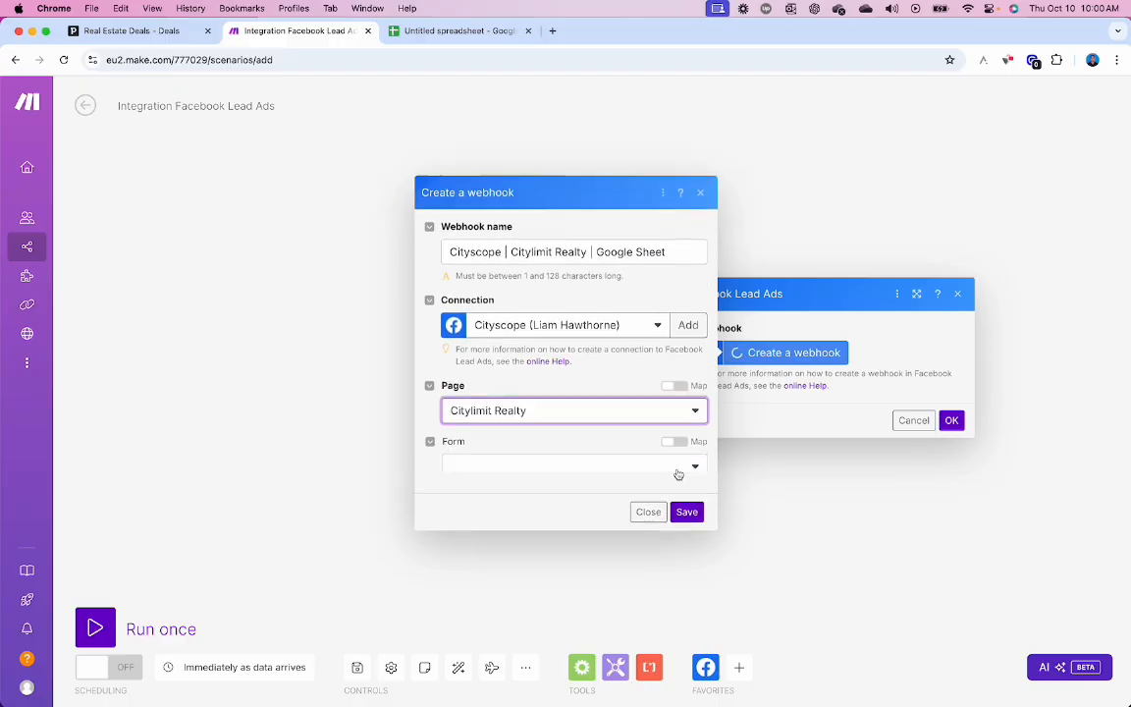
pyautogui.click(691, 468)
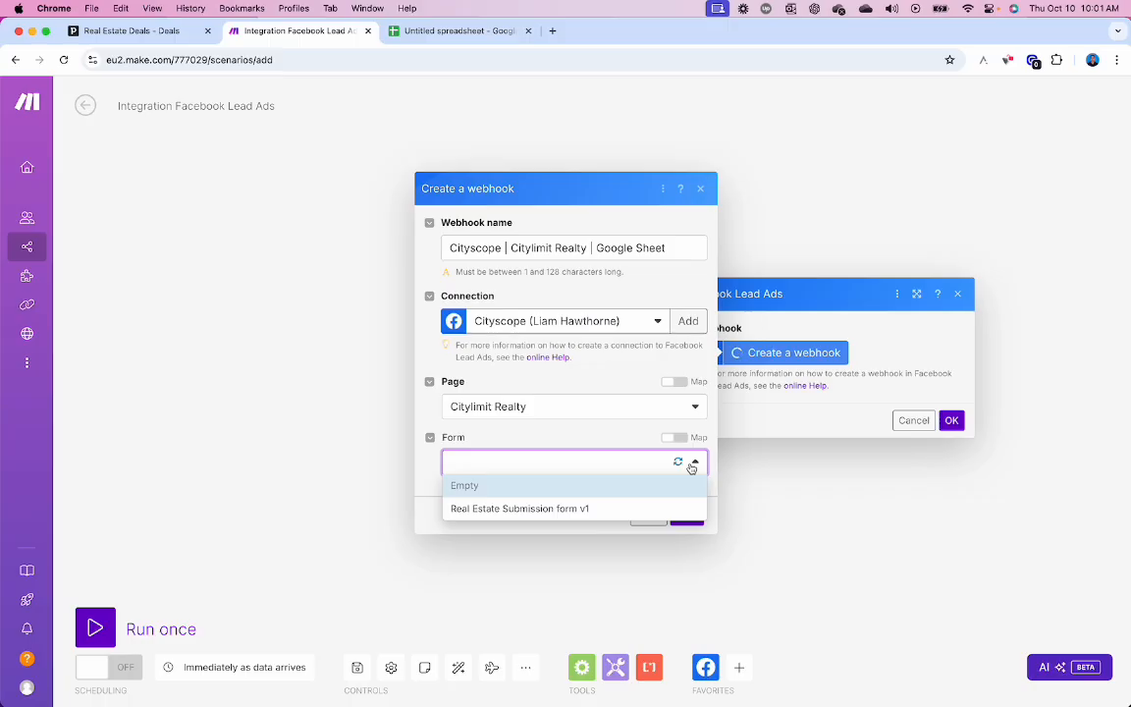
pyautogui.click(585, 510)
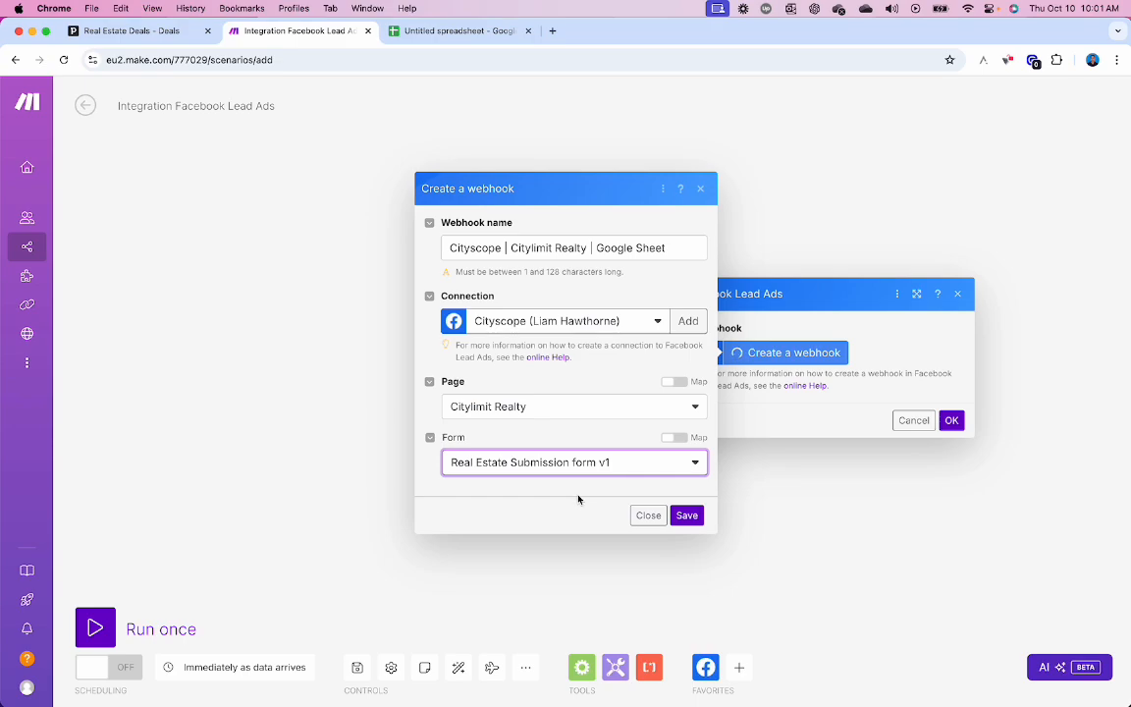
pyautogui.click(686, 515)
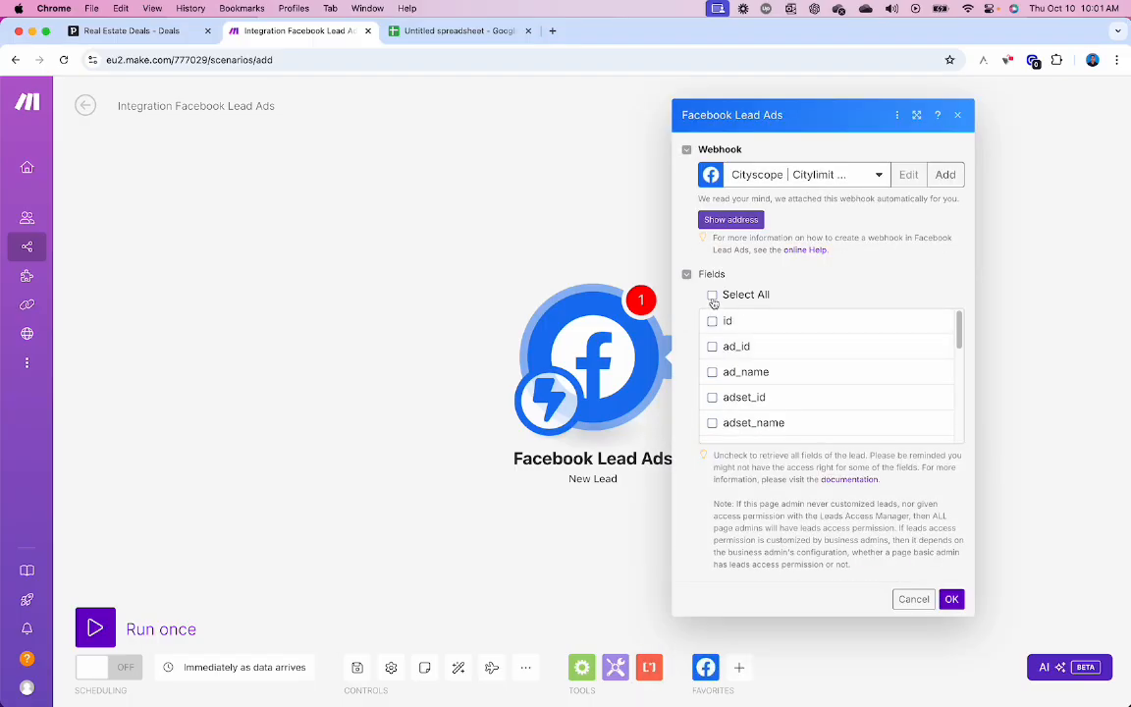
# - Tick Select All lead fields in the New Lead trigger, confirm with OK, and recentre the canvas
pyautogui.click(713, 296)
pyautogui.scroll(-10, 914, 383)
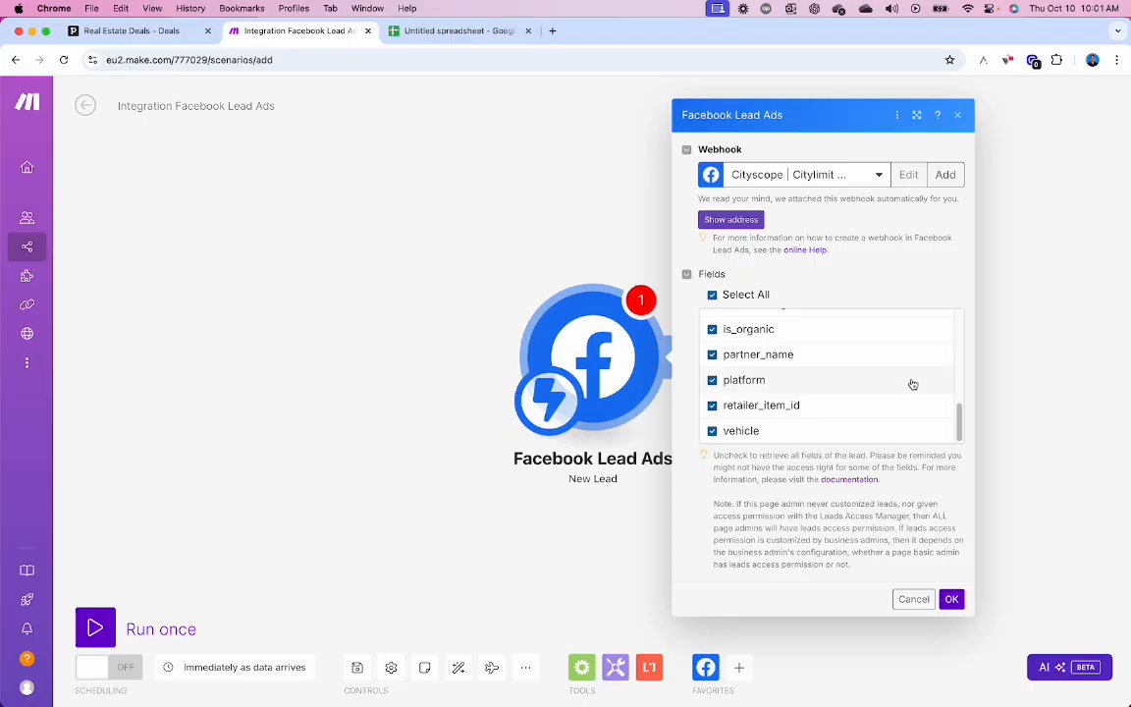
pyautogui.click(951, 599)
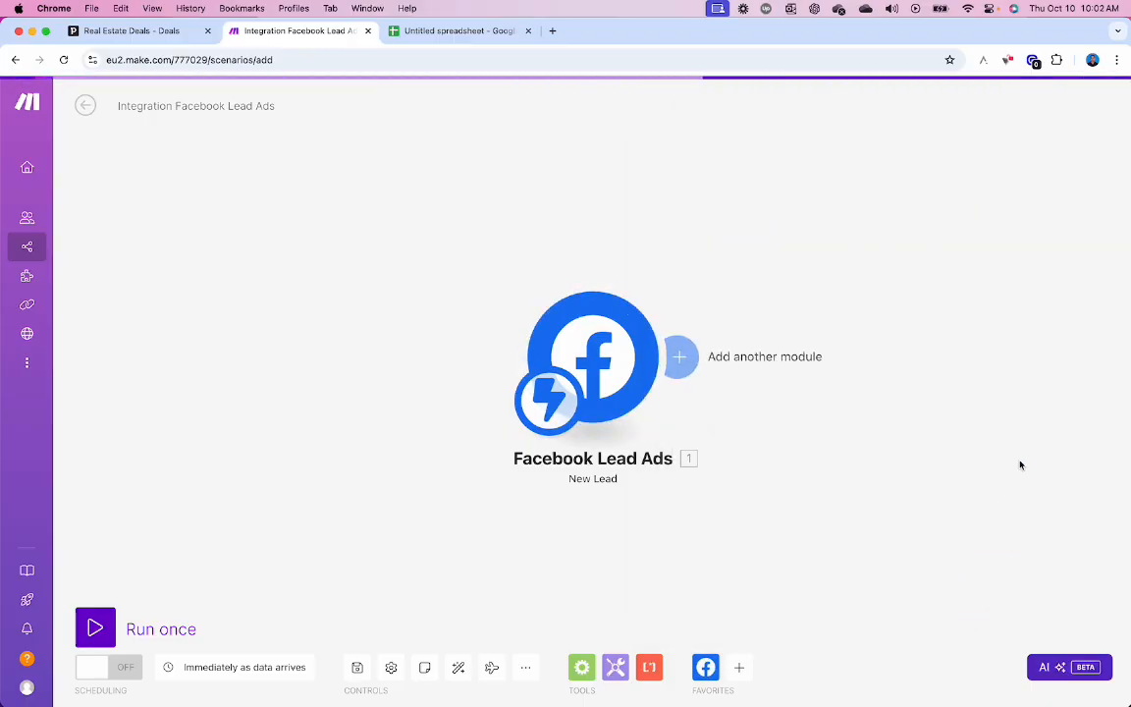
pyautogui.moveTo(704, 385); pyautogui.dragTo(651, 396)
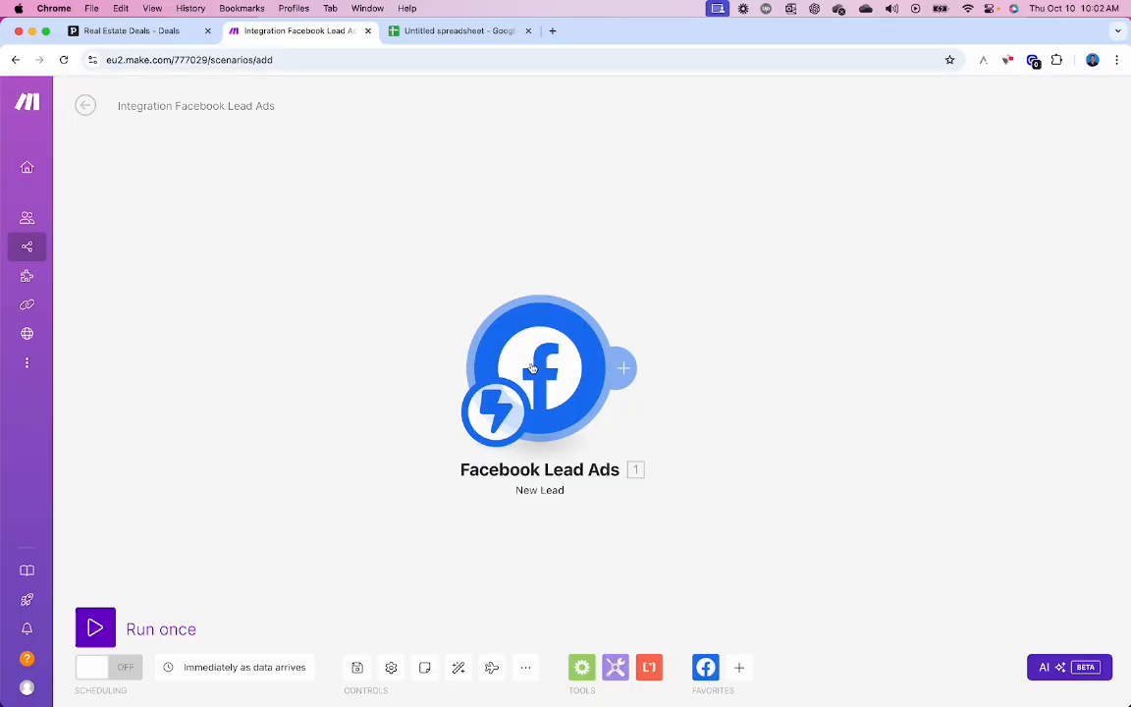
# - Open the Lead Ads Testing Tool in a new browser tab
pyautogui.click(551, 30)
pyautogui.write('https://developers.facebook.com/tools/lead-ads-testing')
pyautogui.press('Return')
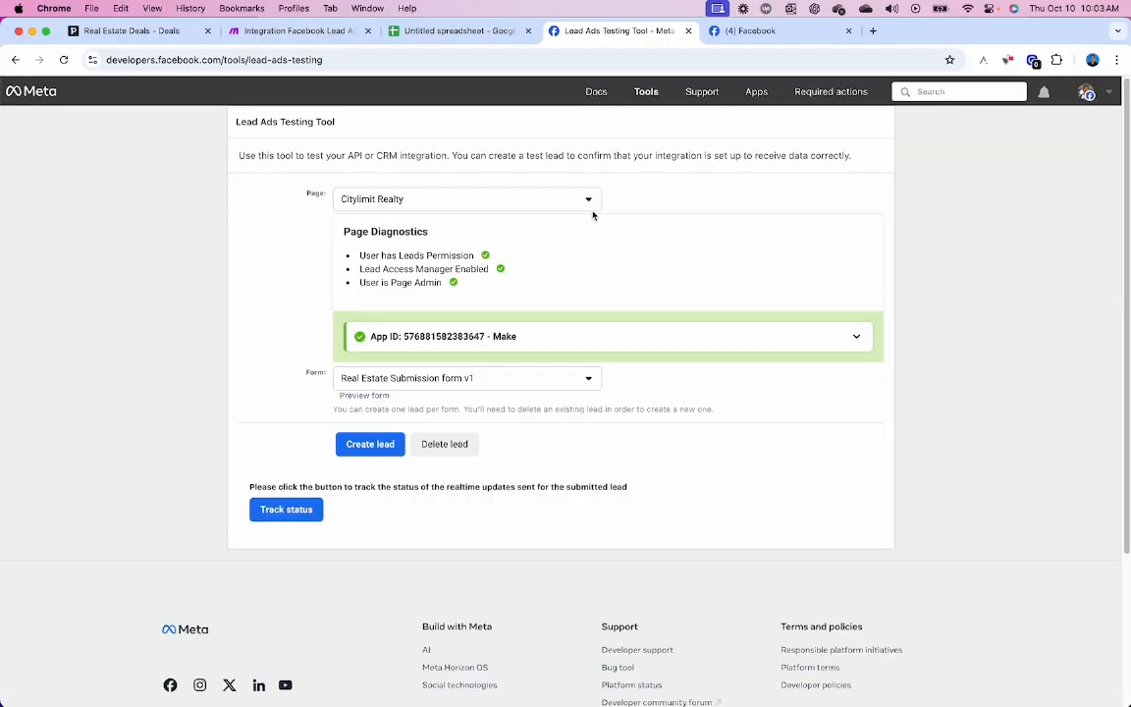
# - Delete the existing test lead for Citylimit Realty's Real Estate Submission form v1, then return to Make
pyautogui.click(594, 207)
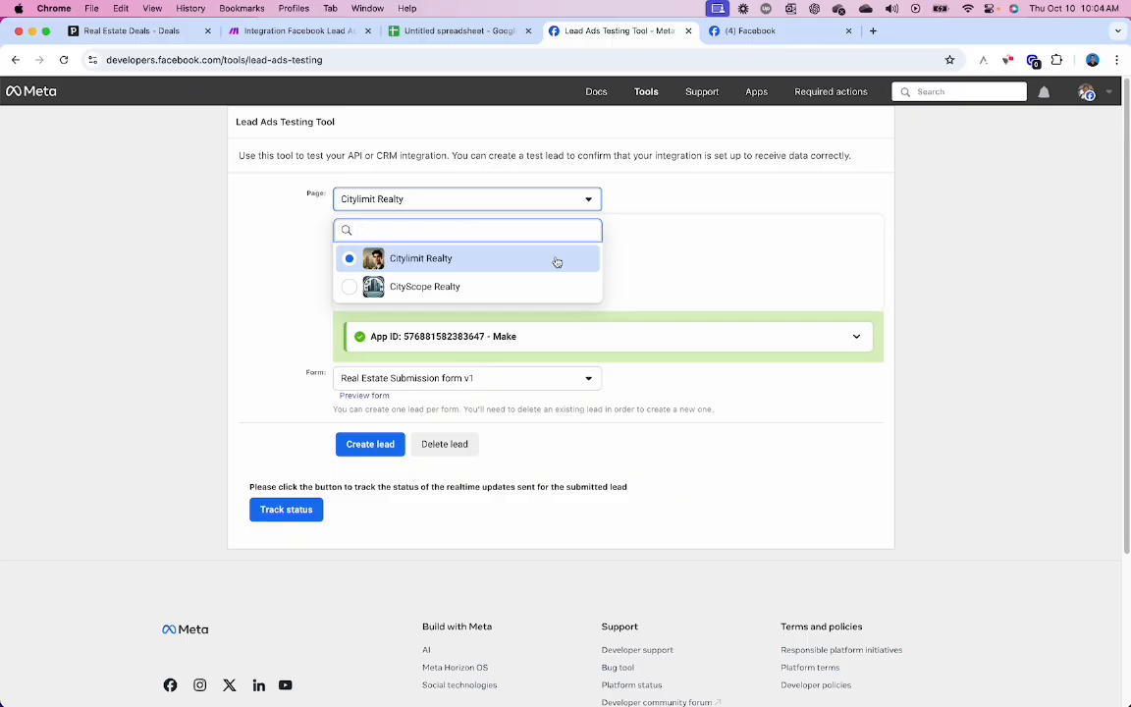
pyautogui.click(499, 261)
pyautogui.click(496, 379)
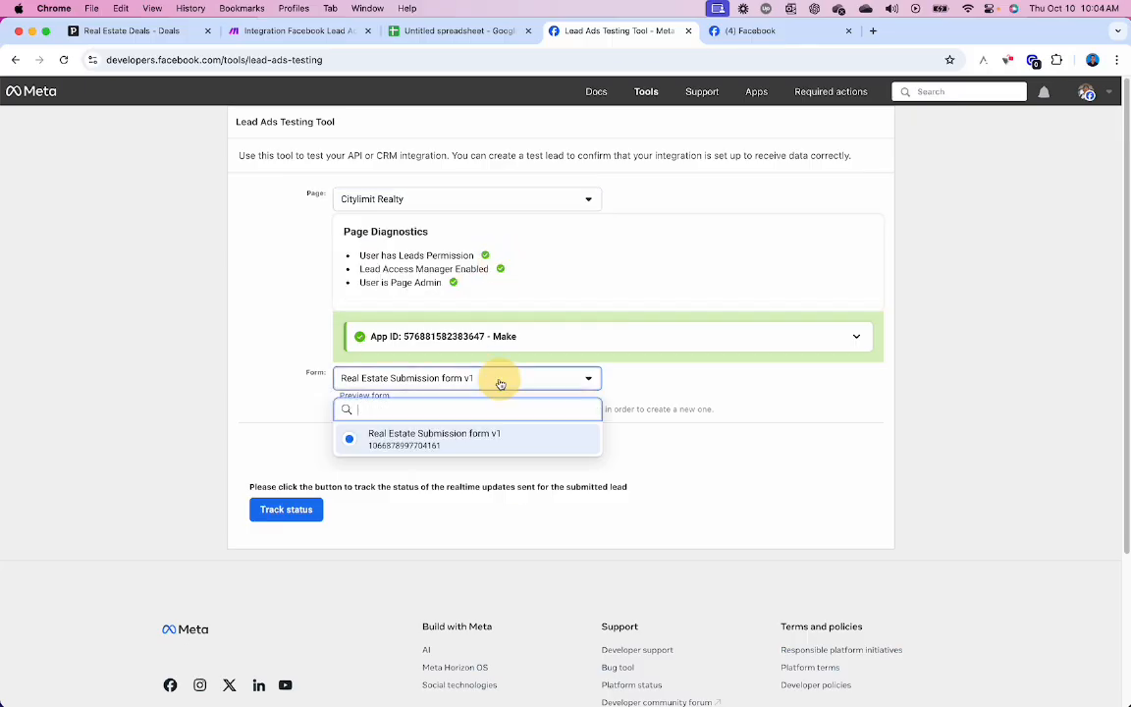
pyautogui.click(626, 388)
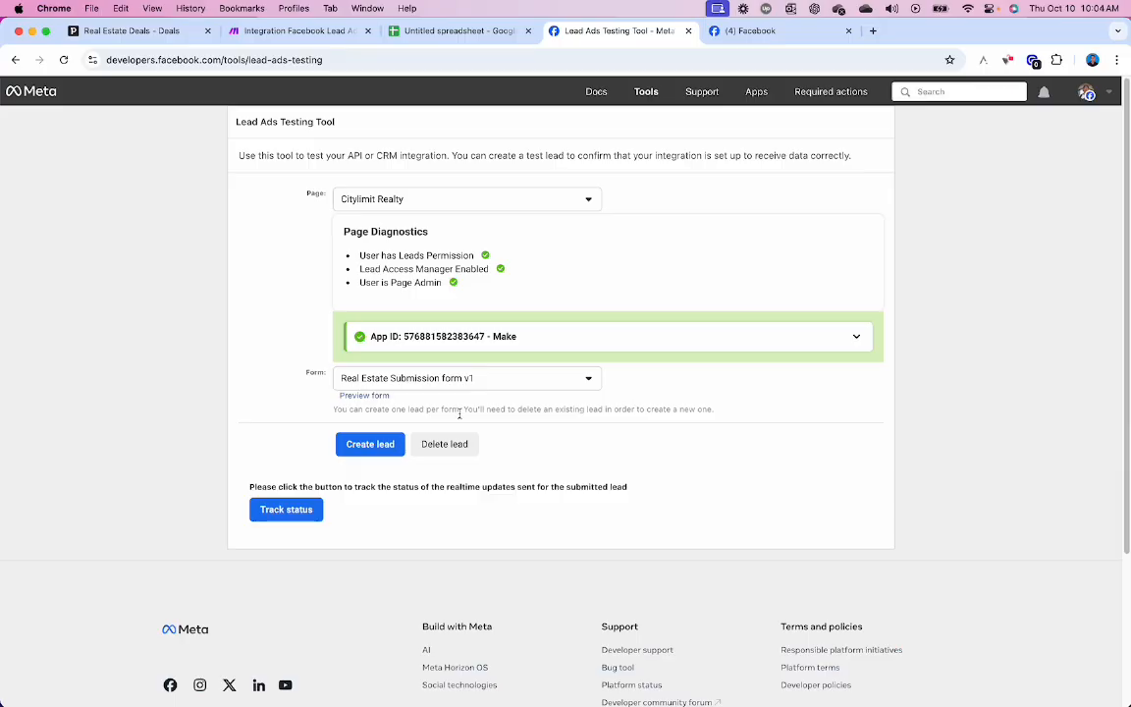
pyautogui.click(452, 444)
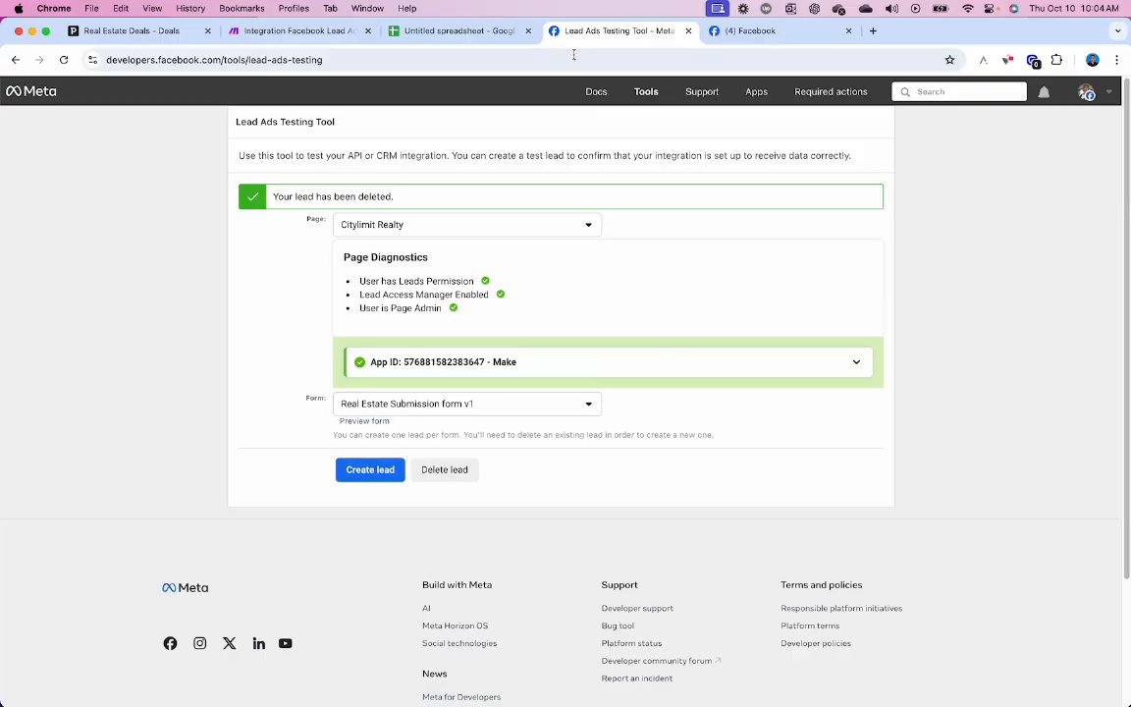
pyautogui.click(299, 32)
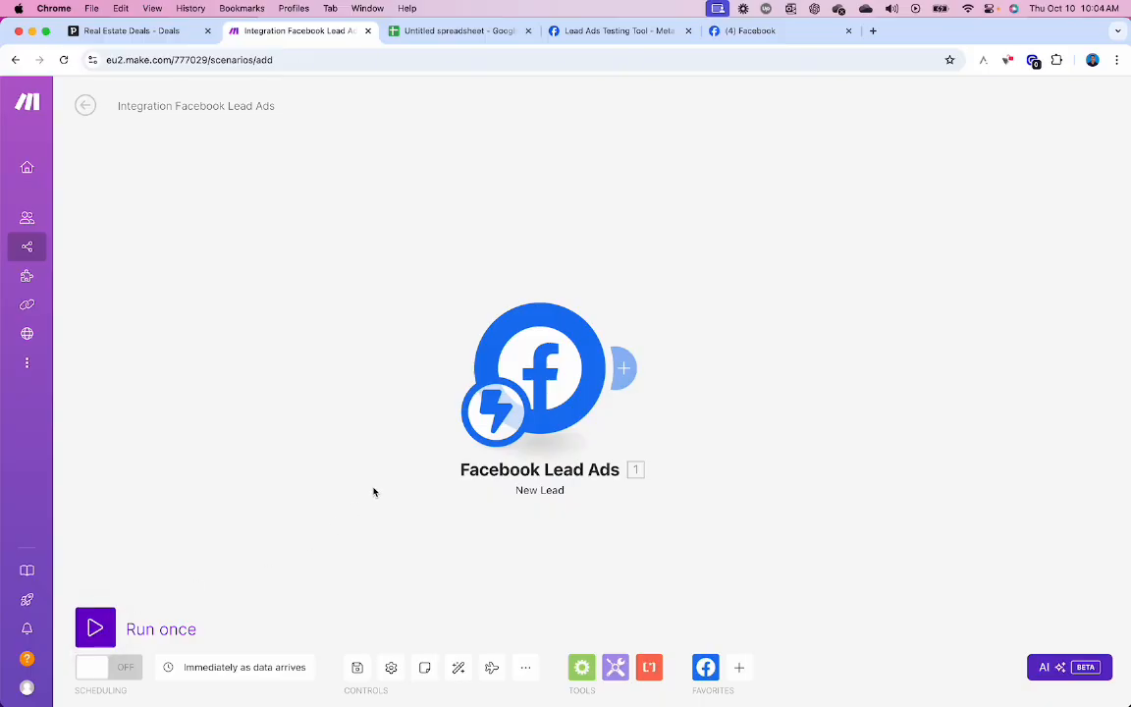
# - Run only the Facebook Lead Ads module so it awaits a lead, then go to the testing tool
pyautogui.click(533, 367)
pyautogui.rightClick(532, 366)
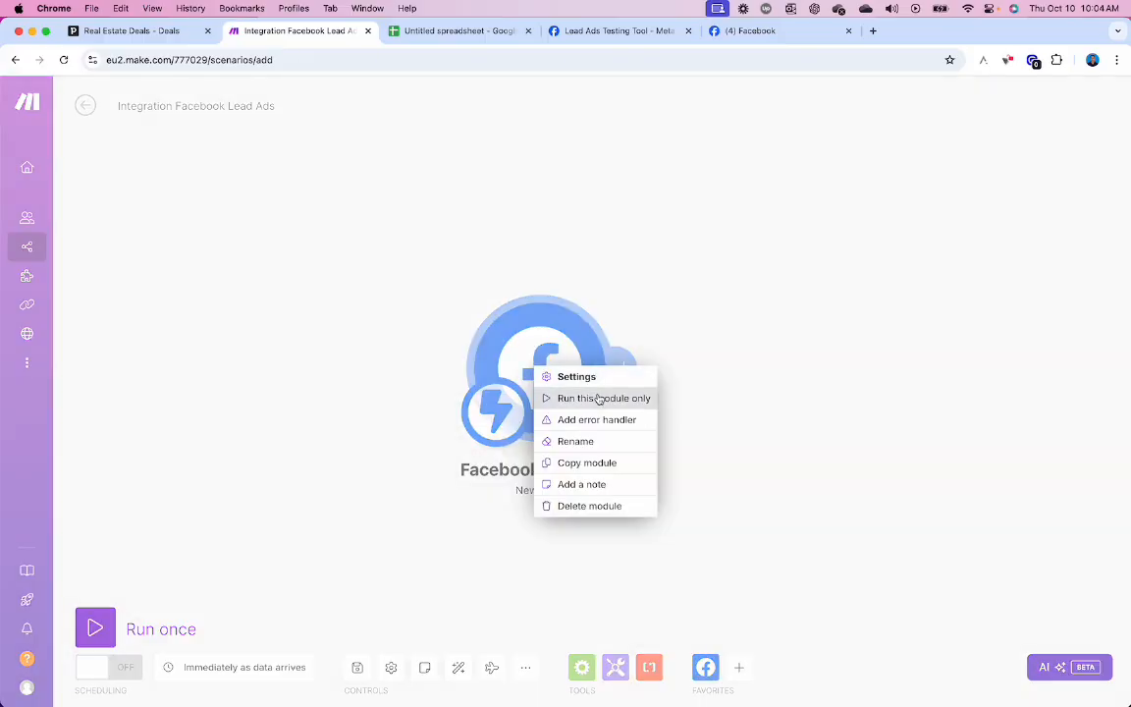
pyautogui.click(602, 398)
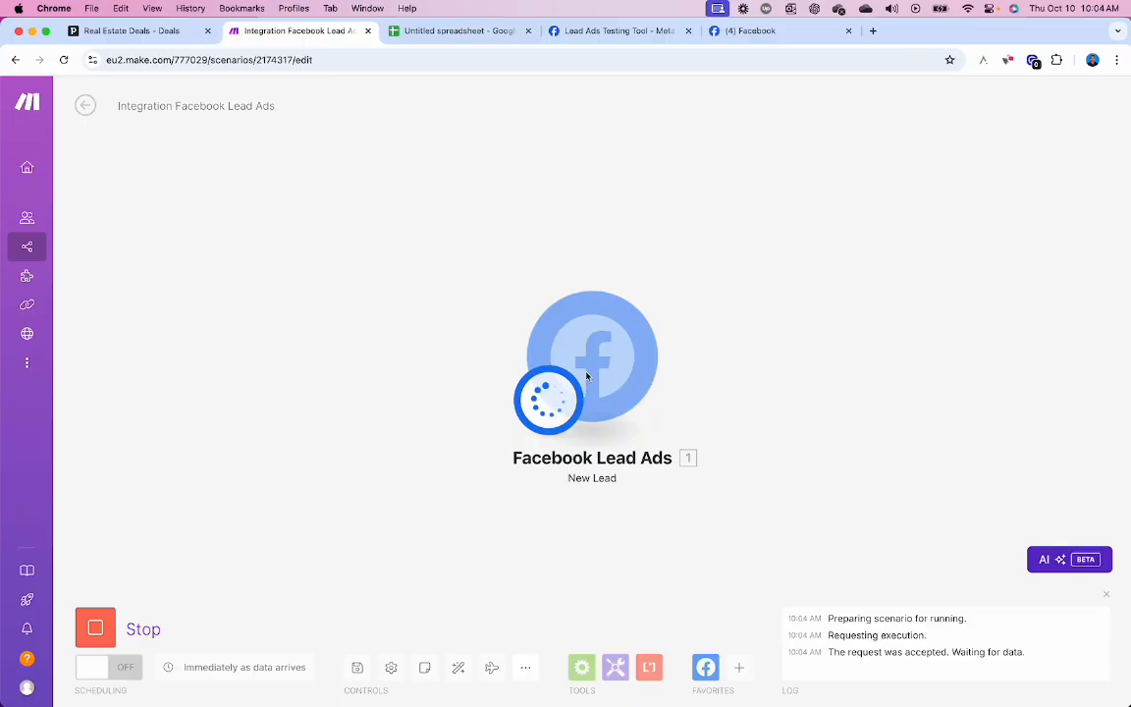
pyautogui.click(614, 30)
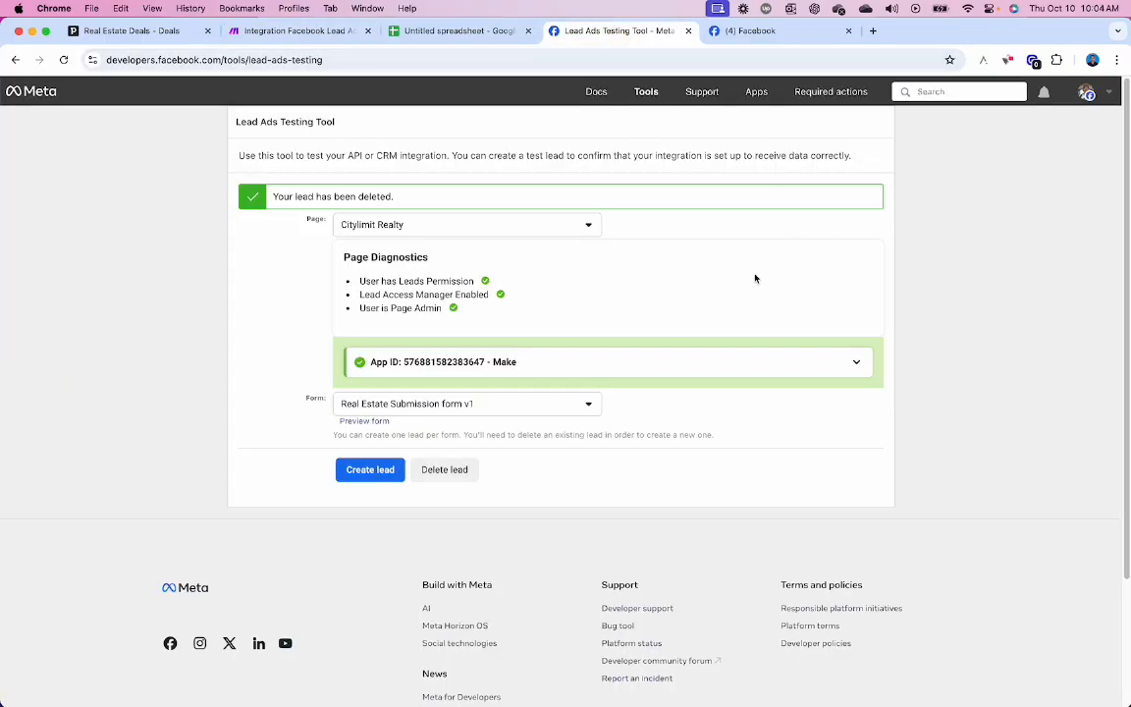
# - Preview the lead form and answer Cash, ASAP, Relocating and Financing approval
pyautogui.click(385, 422)
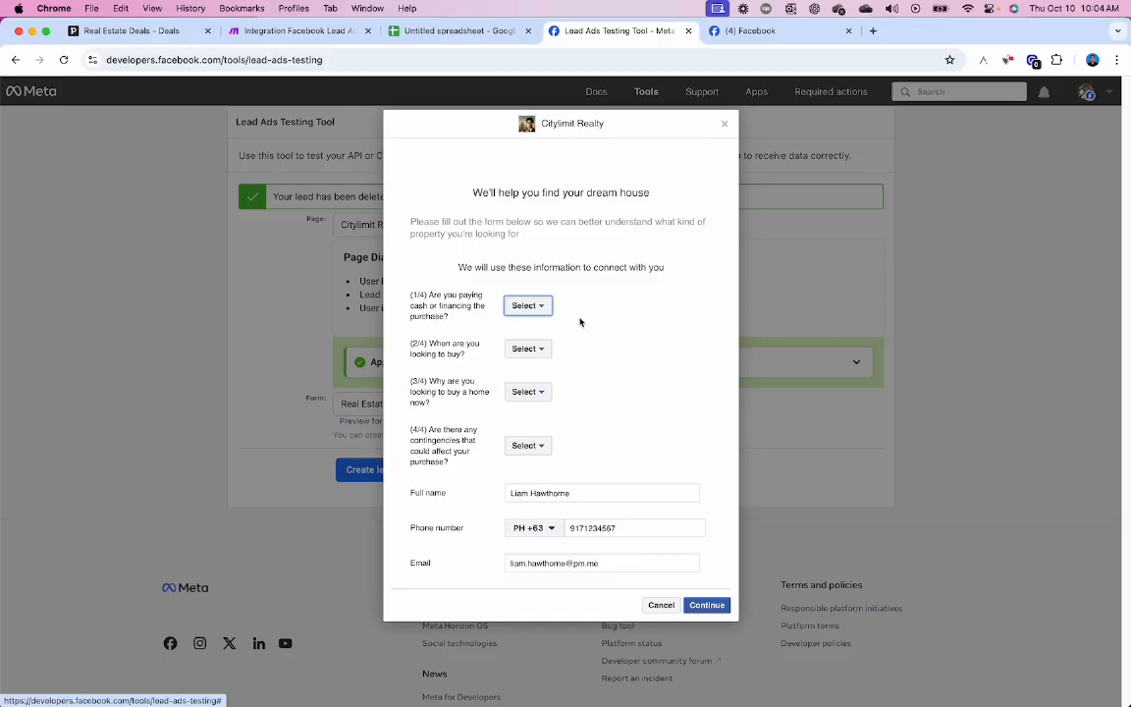
pyautogui.click(536, 306)
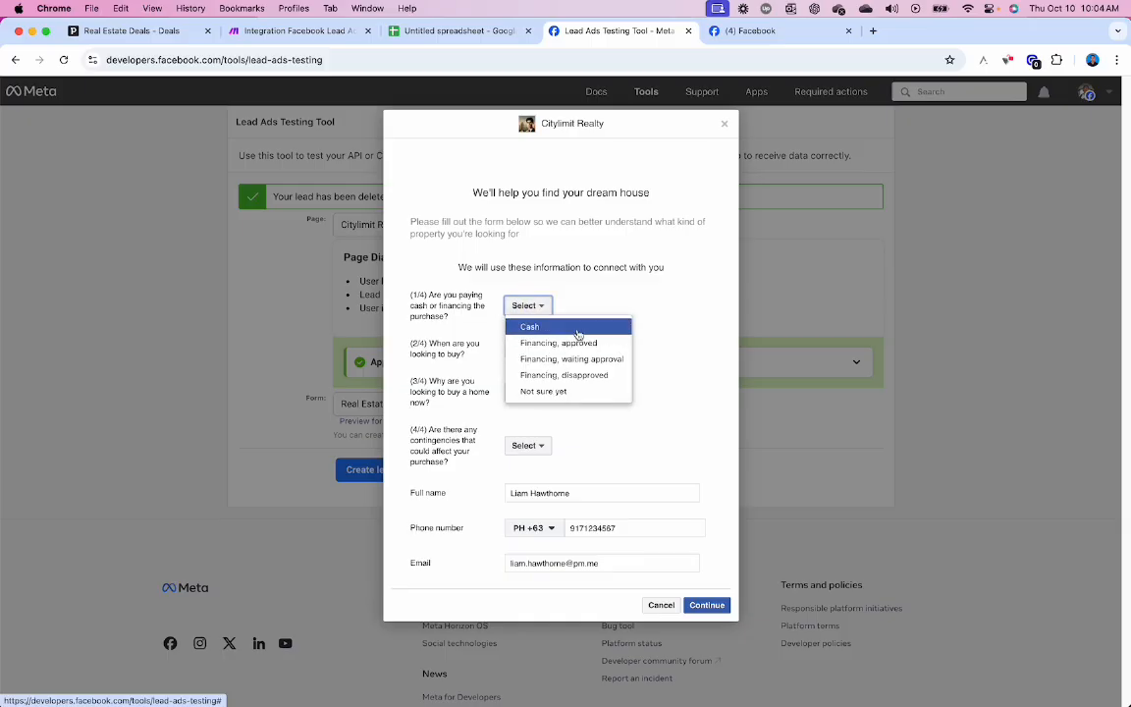
pyautogui.click(559, 328)
pyautogui.click(535, 349)
pyautogui.click(552, 370)
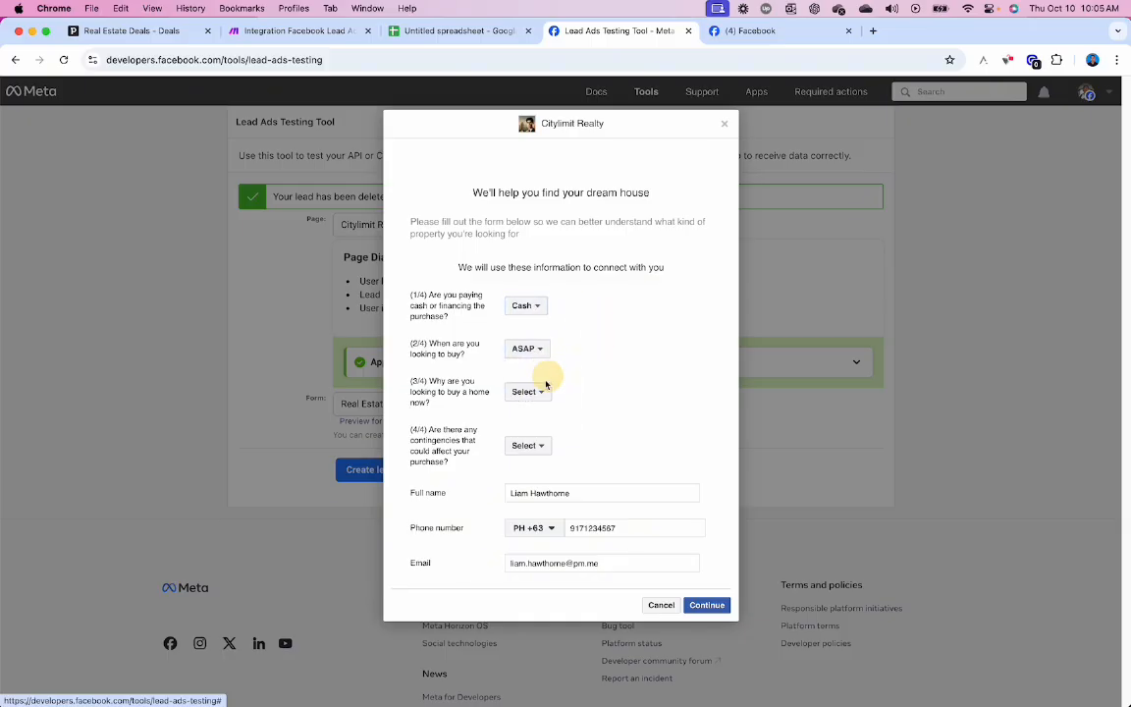
pyautogui.click(538, 392)
pyautogui.click(542, 411)
pyautogui.click(533, 446)
pyautogui.click(554, 467)
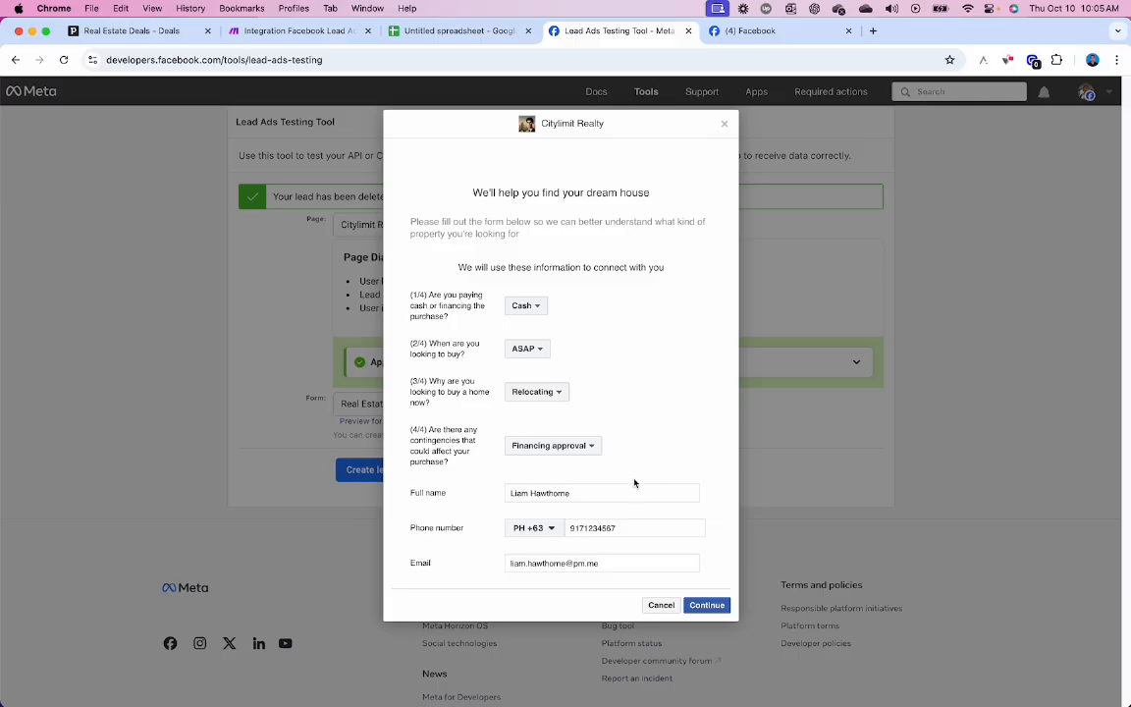
# - Continue to the terms step, submit the test lead, and switch to Make to watch the run
pyautogui.click(703, 609)
pyautogui.click(713, 293)
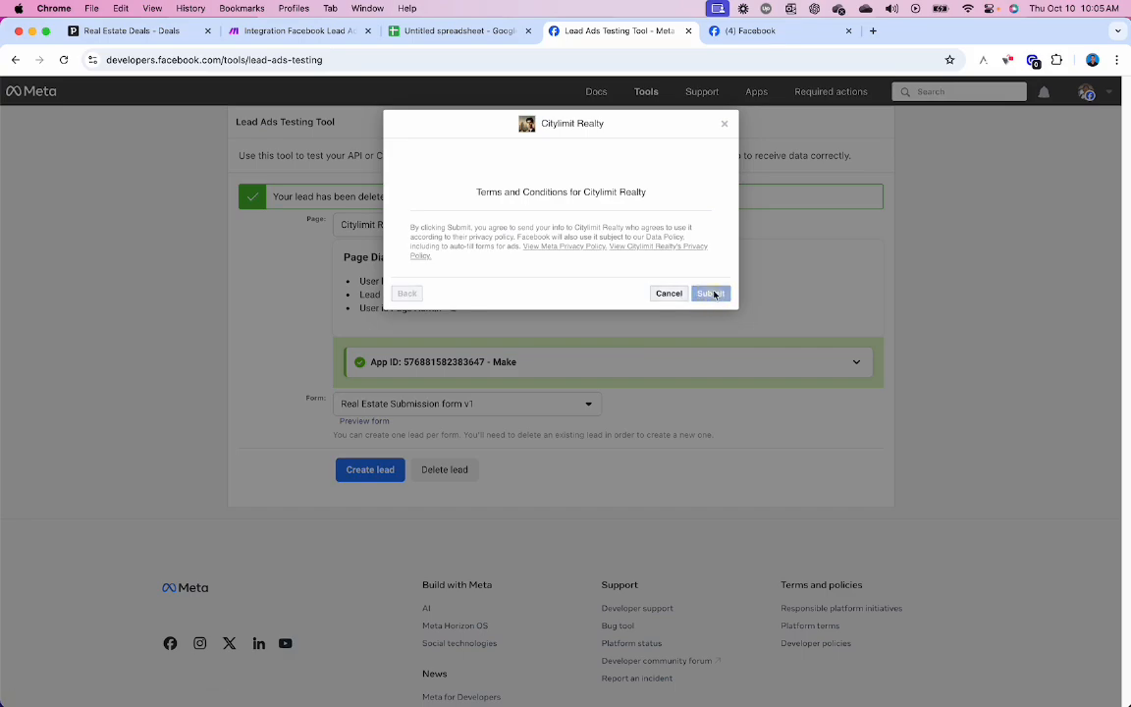
pyautogui.click(328, 37)
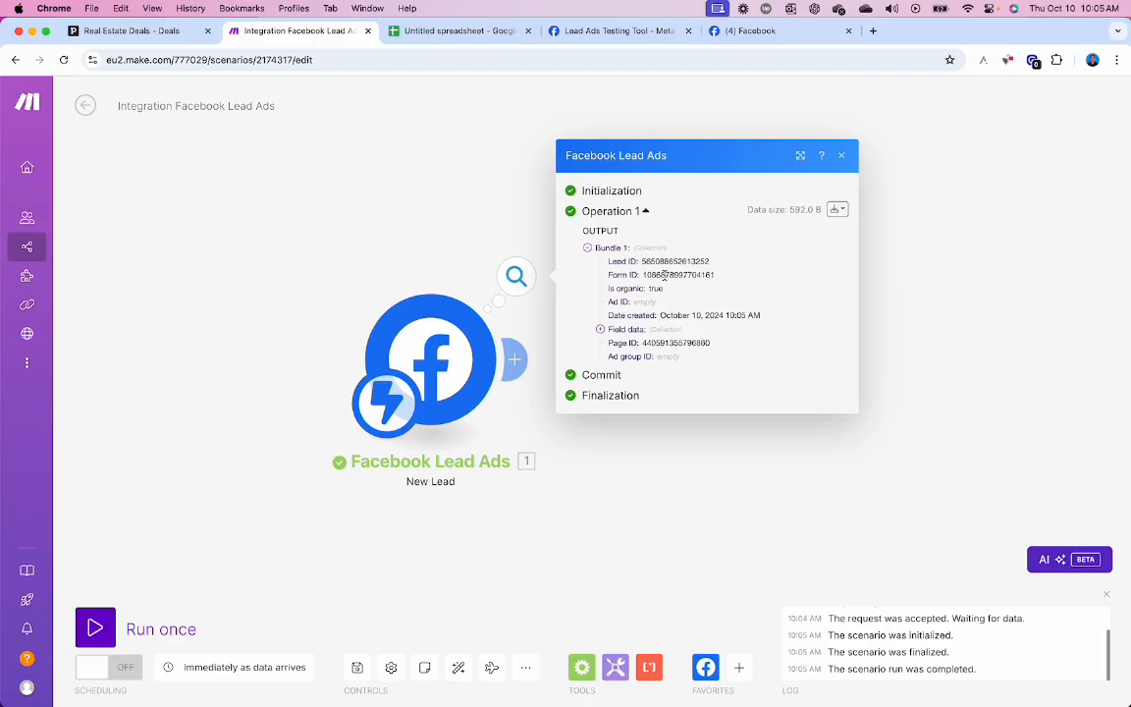
# - Expand Field data items (1/4)–(4/4) to verify the answers, close the output, and switch to the spreadsheet
pyautogui.click(600, 329)
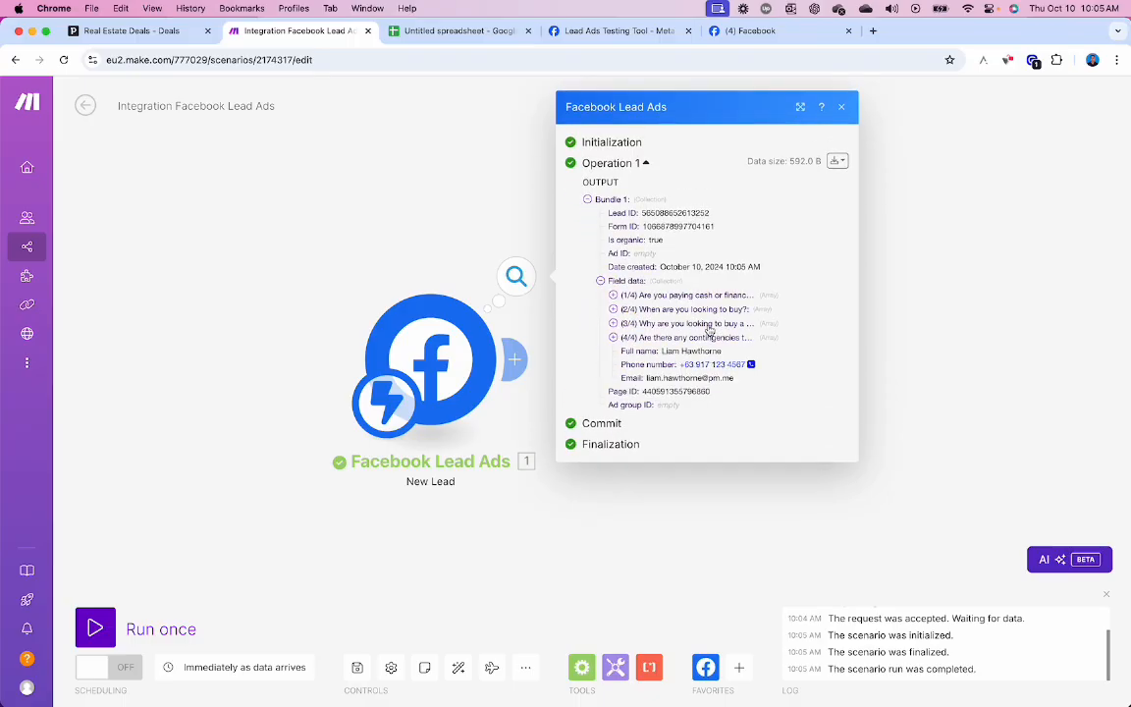
pyautogui.click(613, 295)
pyautogui.click(613, 316)
pyautogui.click(613, 342)
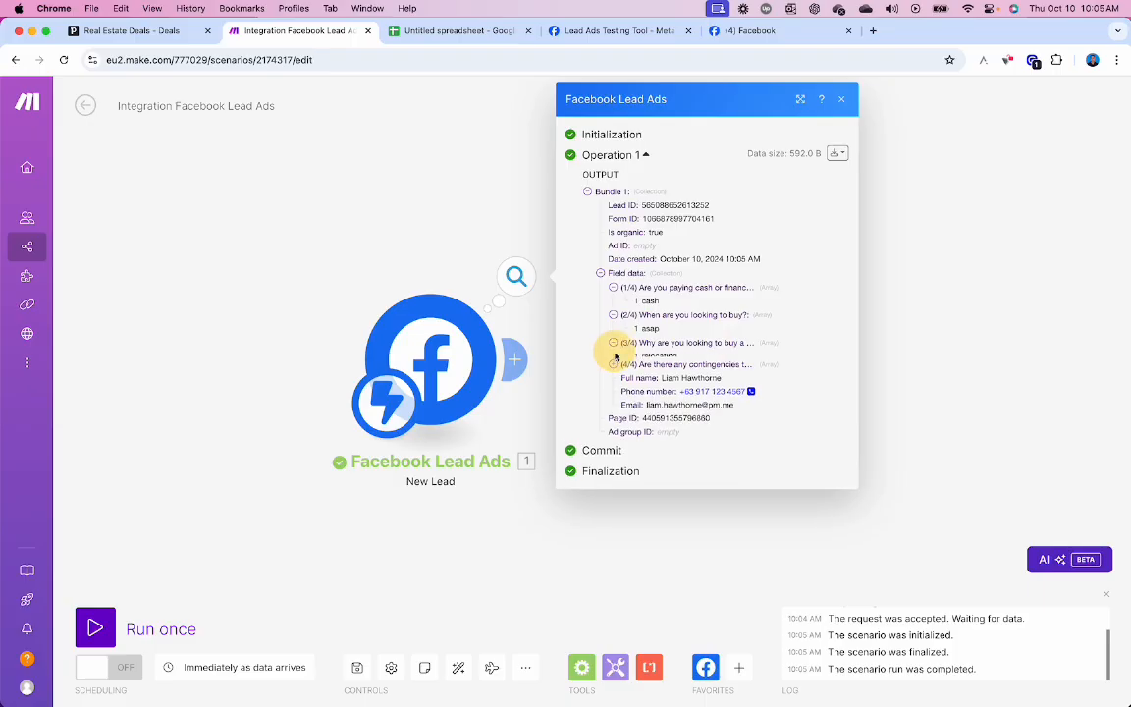
pyautogui.click(614, 370)
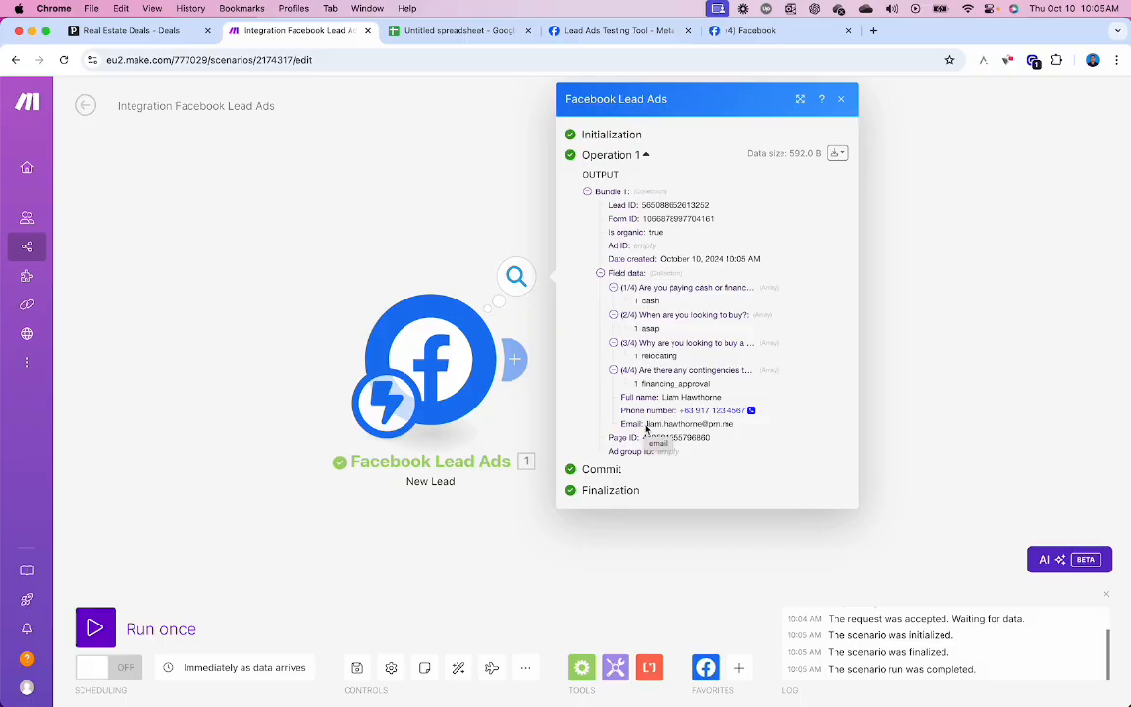
pyautogui.click(907, 391)
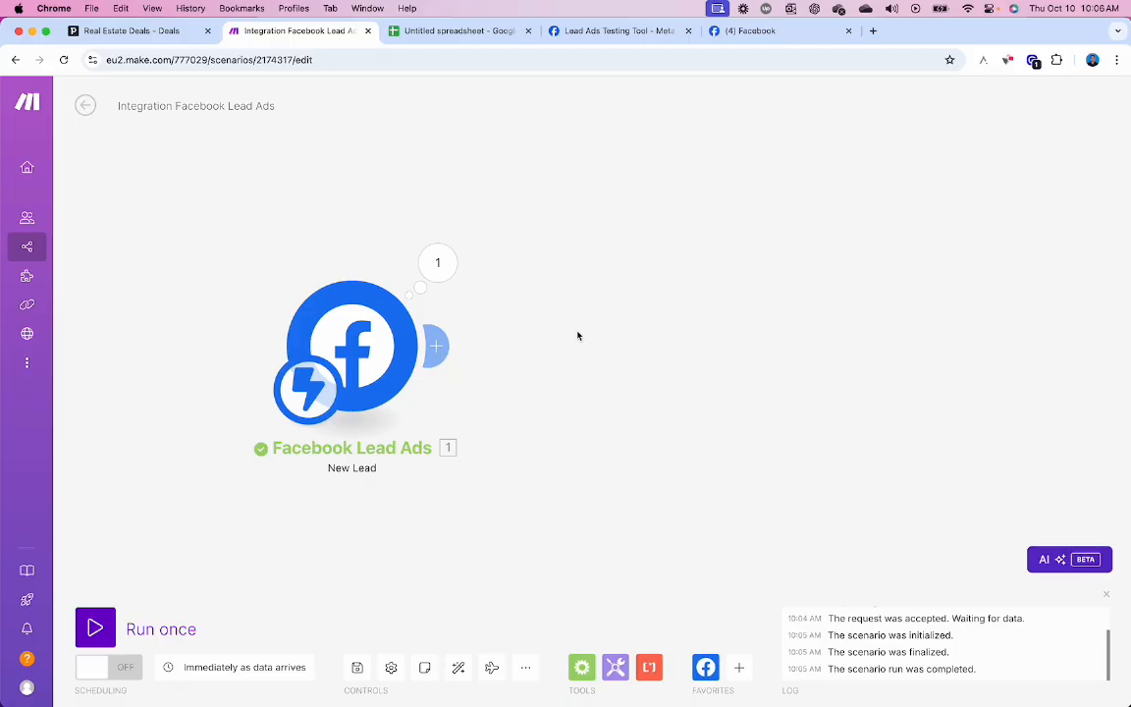
pyautogui.click(465, 39)
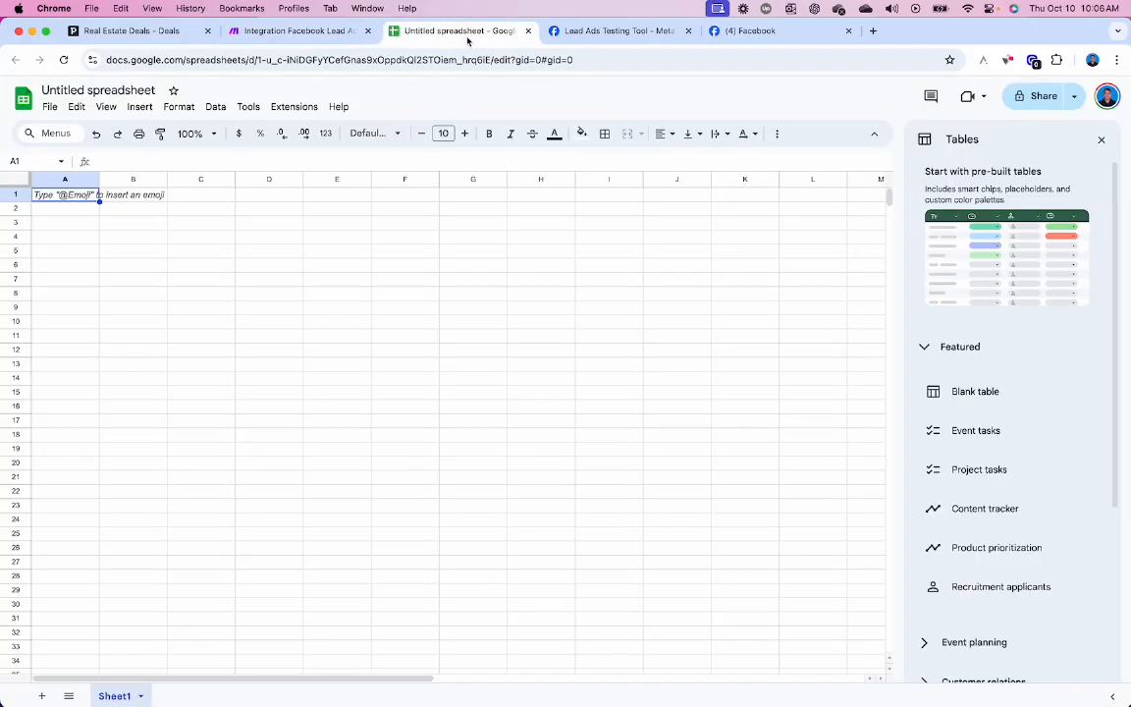
# - Zoom the blank Untitled spreadsheet to 200%, then return to the Make scenario tab
pyautogui.click(212, 134)
pyautogui.click(191, 288)
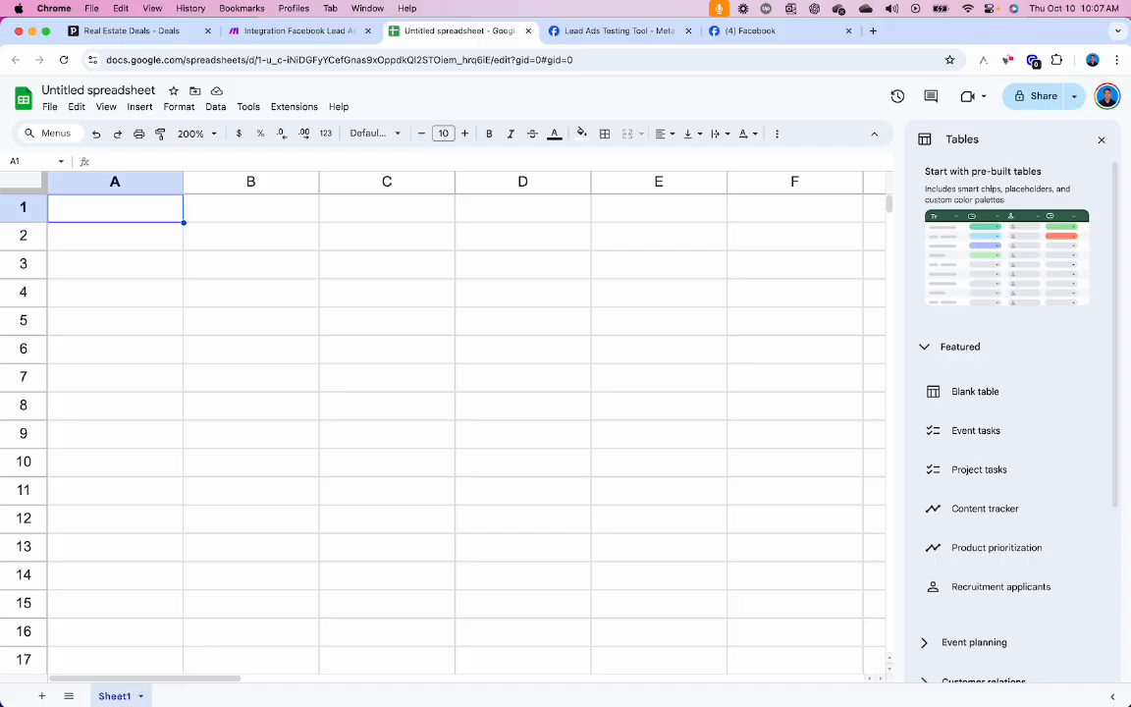
pyautogui.click(310, 32)
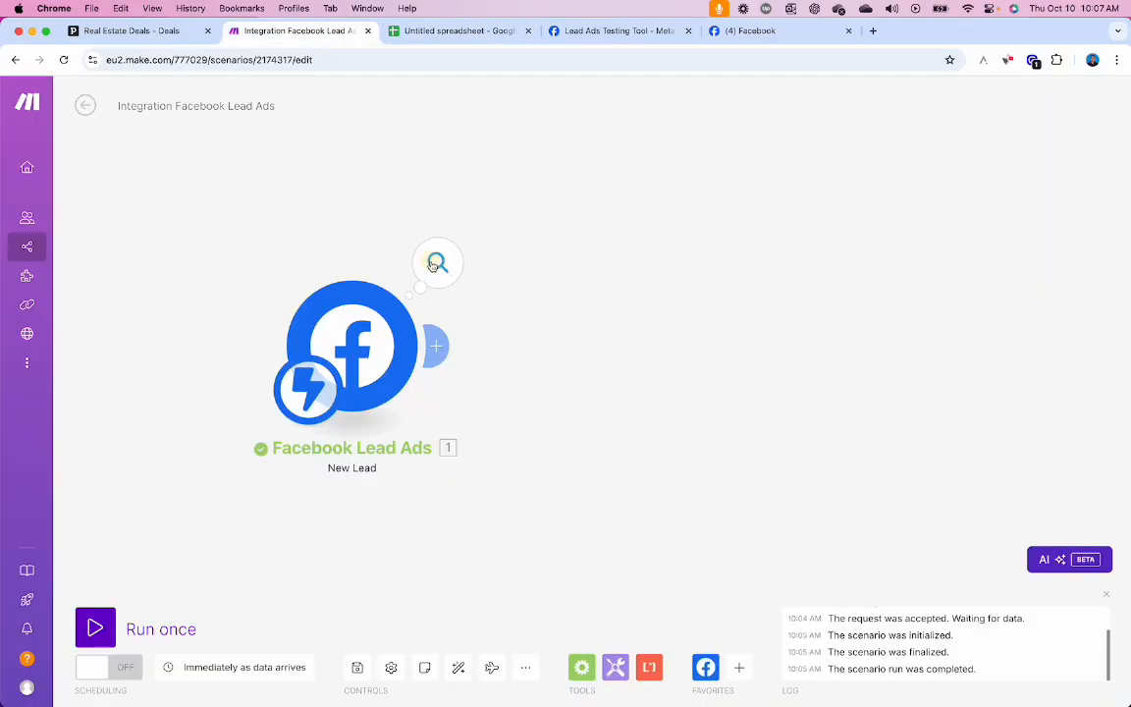
# - Reopen the trigger's output, expand Field data items (1/4)–(4/4), then return to the Untitled spreadsheet
pyautogui.click(436, 263)
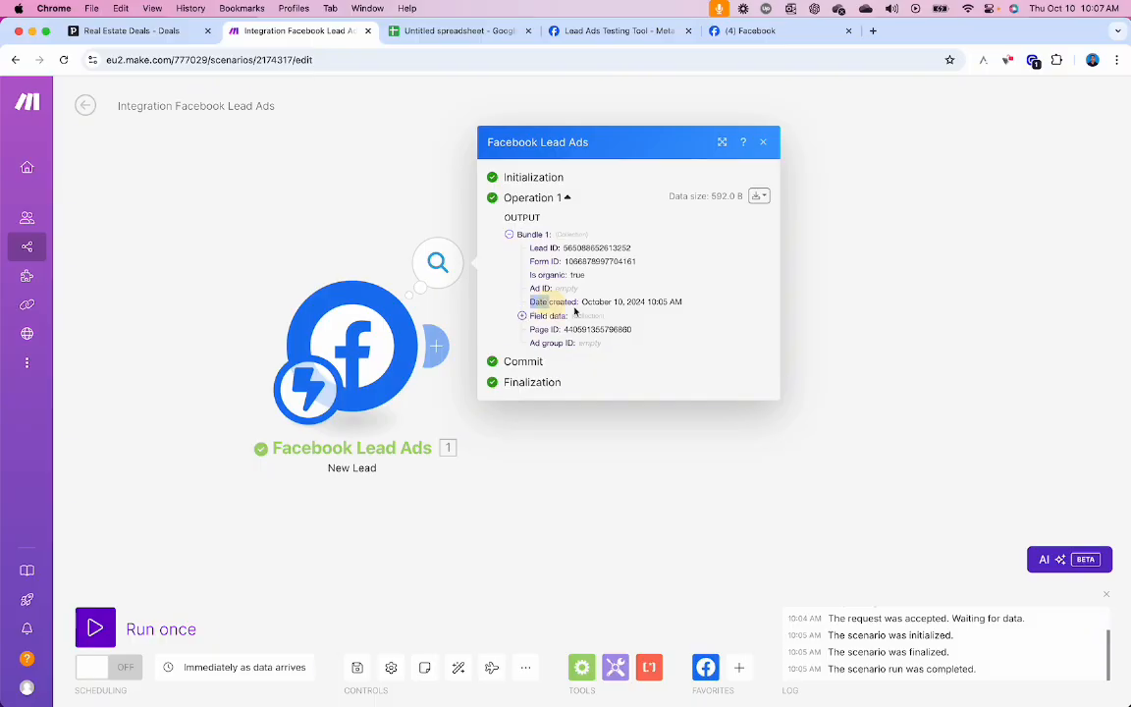
pyautogui.click(522, 316)
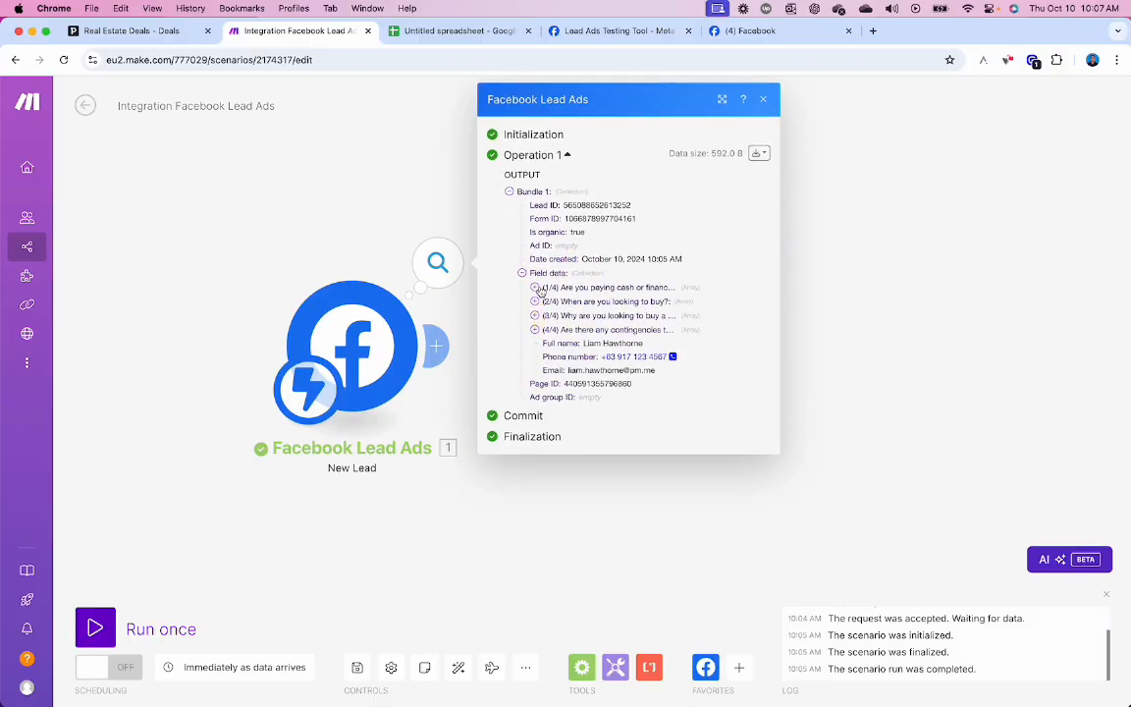
pyautogui.click(535, 286)
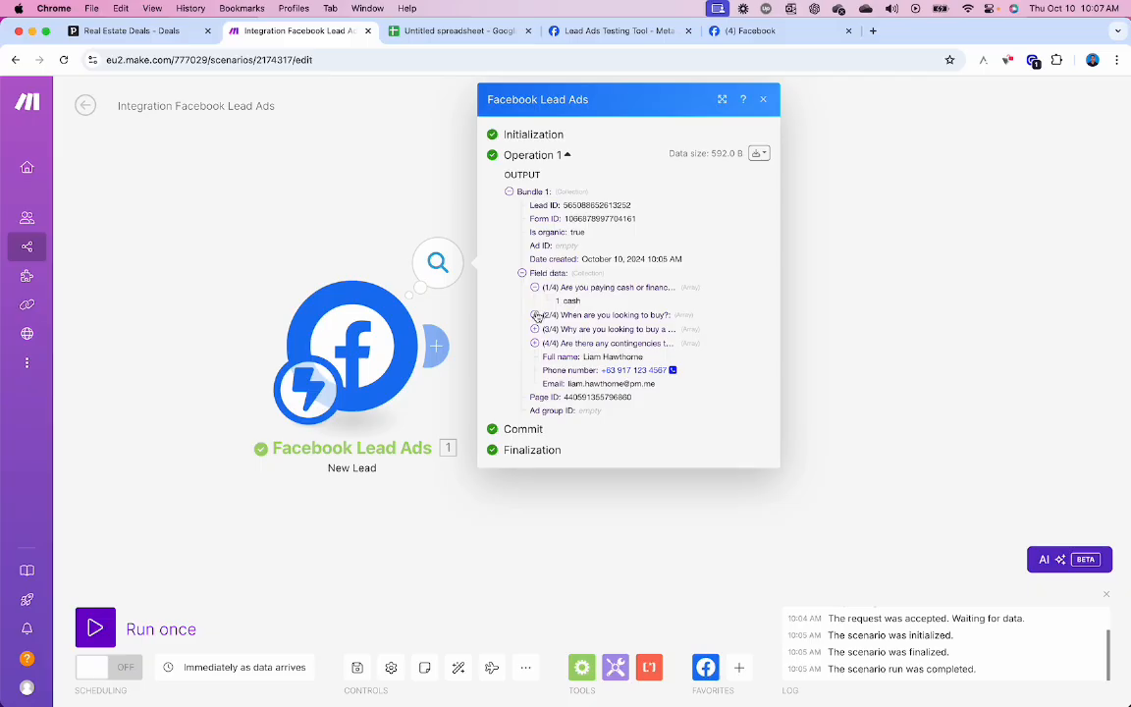
pyautogui.click(535, 315)
pyautogui.click(536, 343)
pyautogui.click(535, 370)
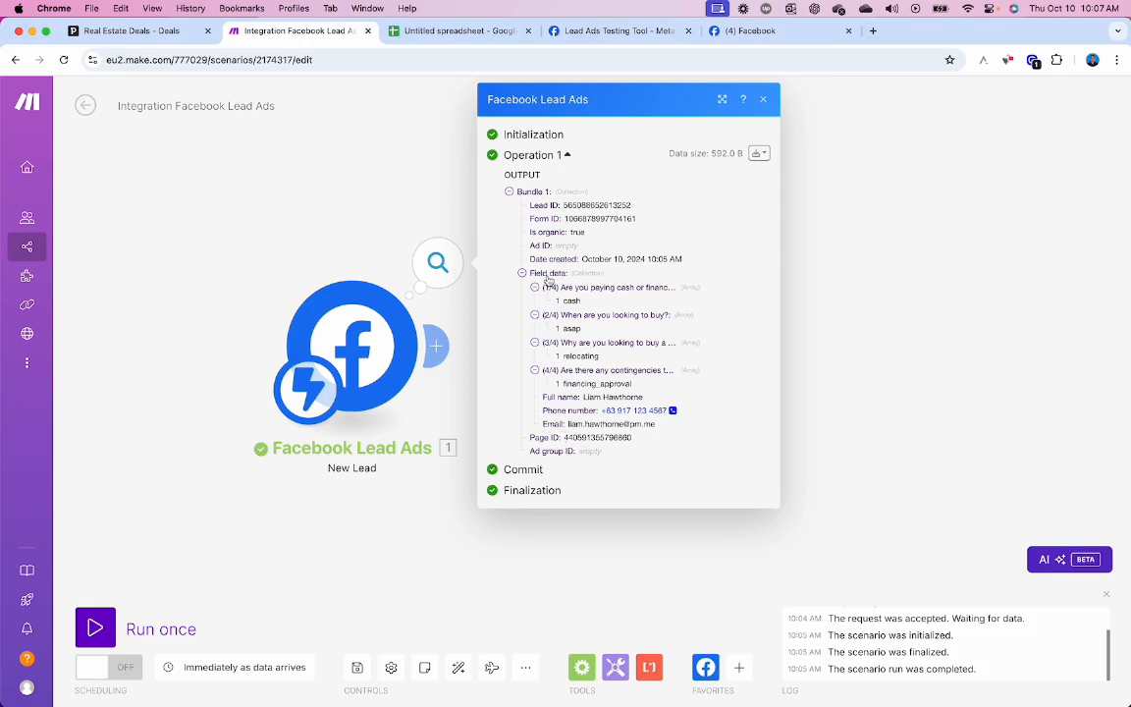
pyautogui.click(475, 32)
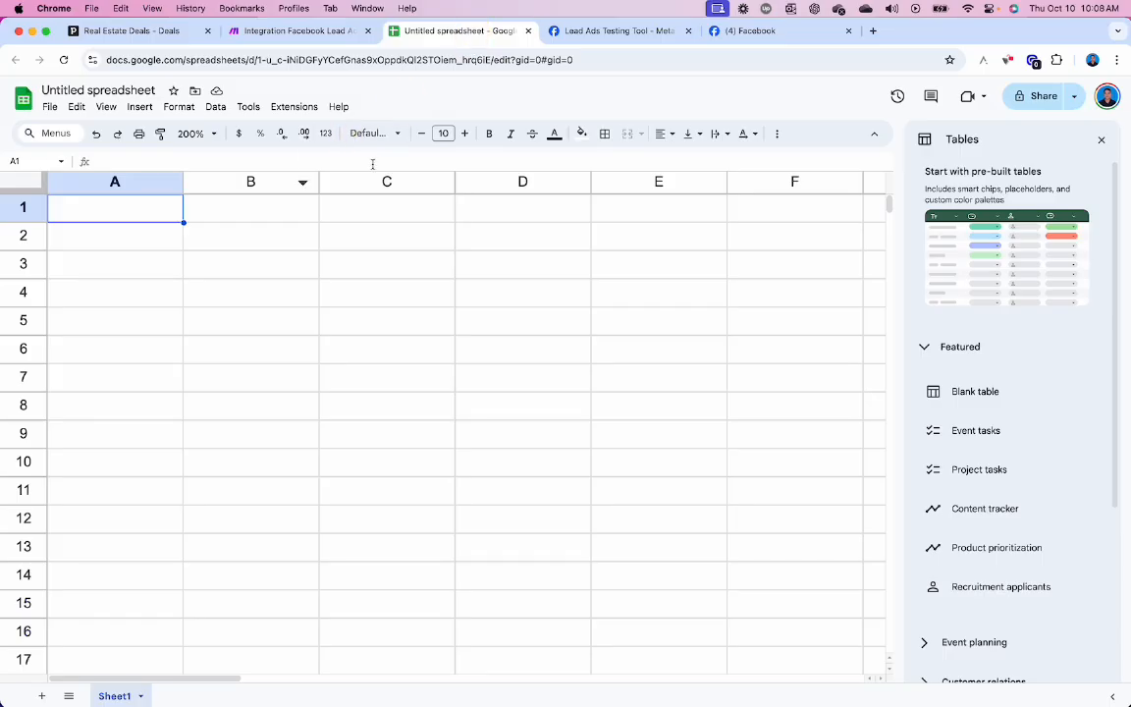
# - Enter the headers lead_id, form_id and date_created in cells A1 to C1
pyautogui.write('lead_id')
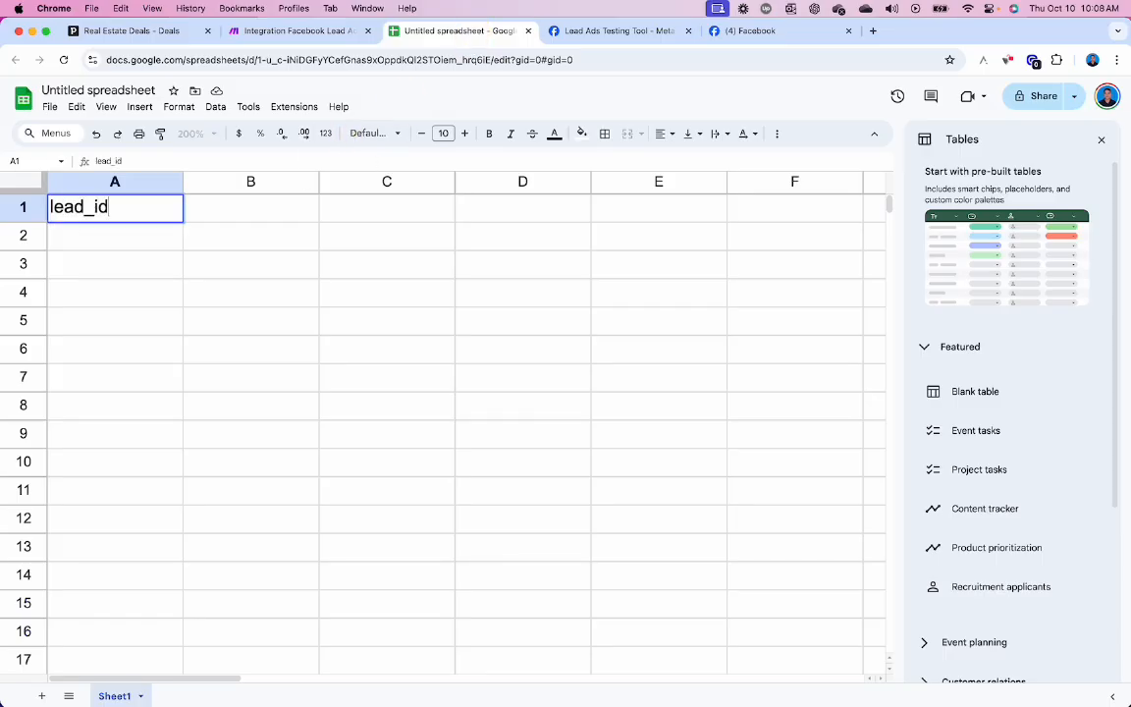
pyautogui.press('Tab')
pyautogui.write('form_id')
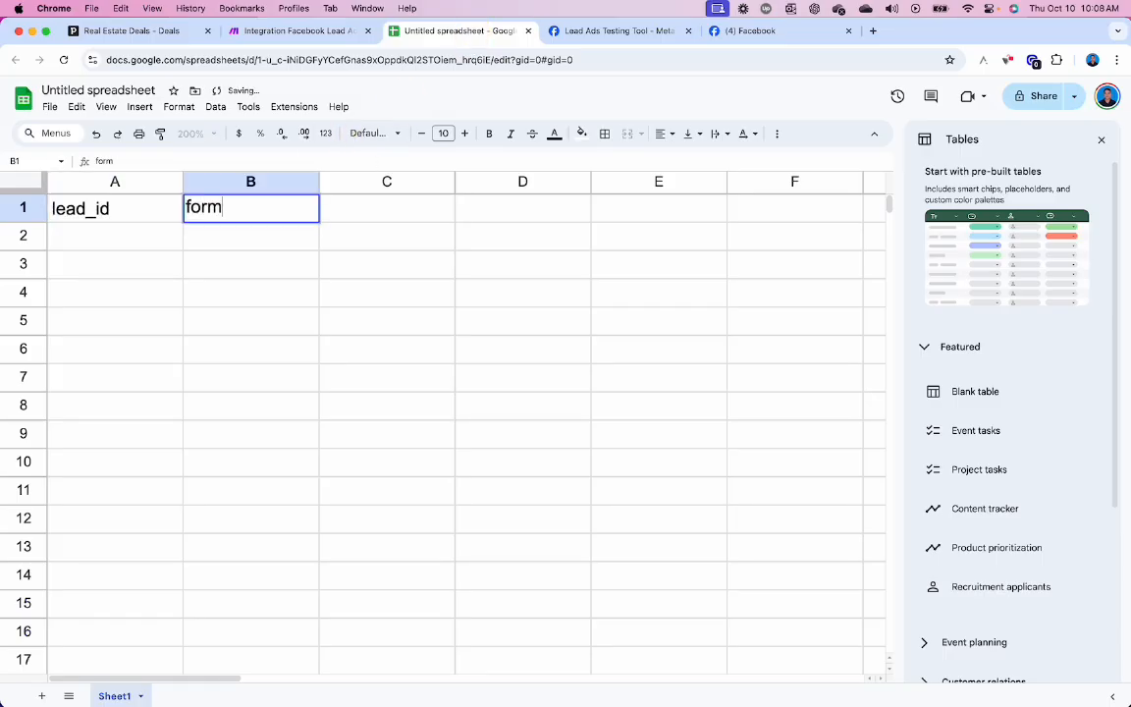
pyautogui.press('Tab')
pyautogui.hotkey('ctrl', 'shift', 'Tab')
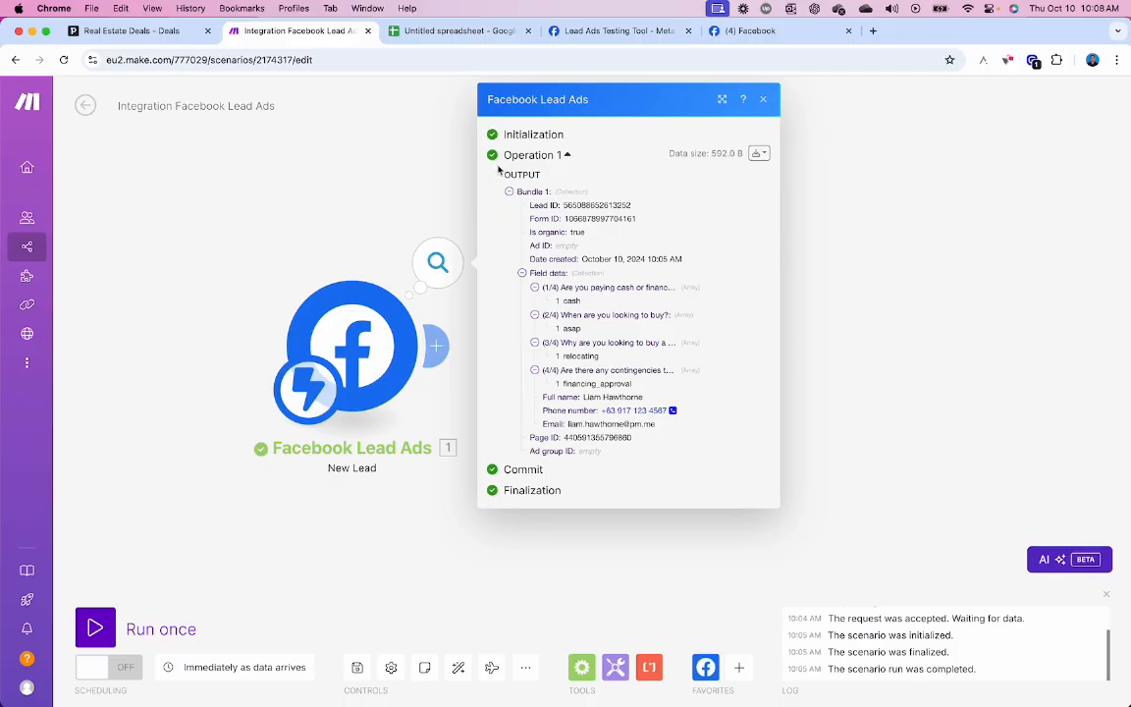
pyautogui.hotkey('ctrl', 'Tab')
pyautogui.write('date_cr')
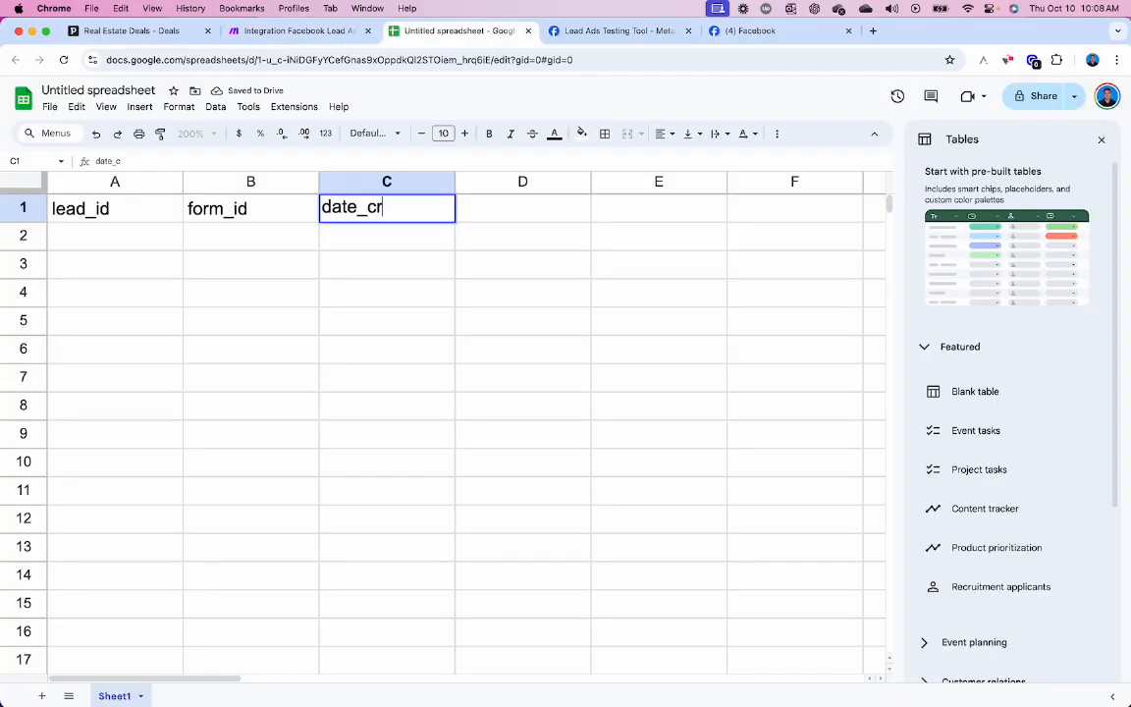
pyautogui.write('eated')
pyautogui.press('Tab')
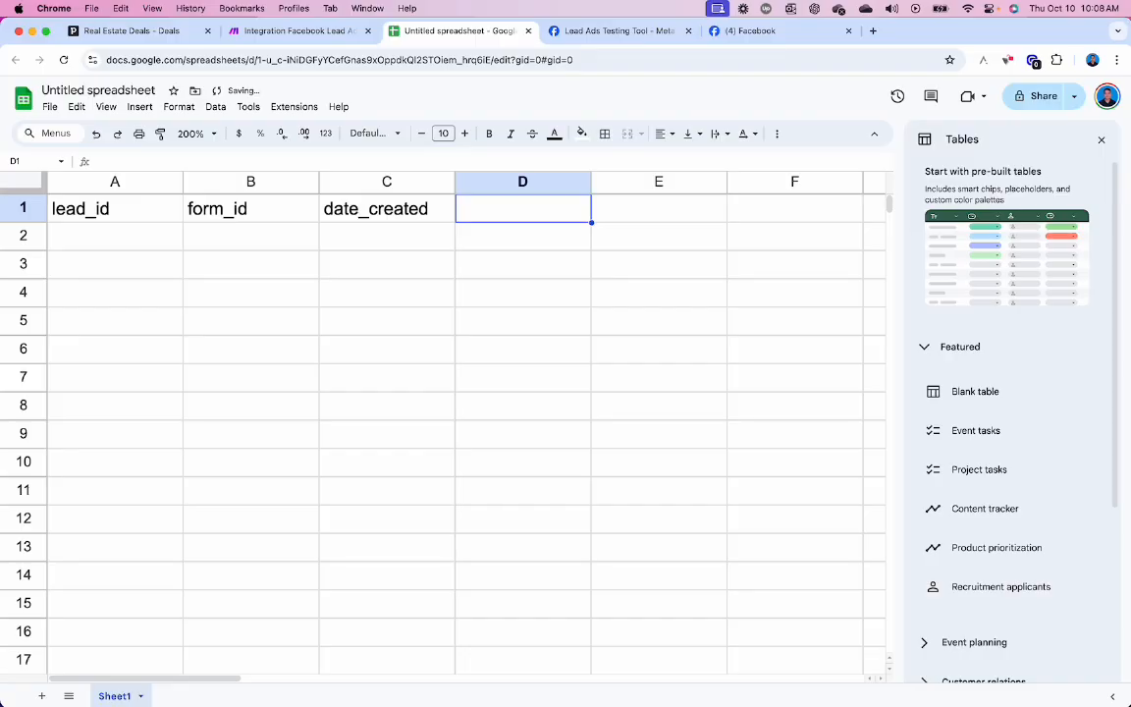
# - Add the headers q1_finance, q2_timeline, q3_motivation and q4_contingencies in D1 to G1
pyautogui.hotkey('ctrl', 'shift', 'Tab')
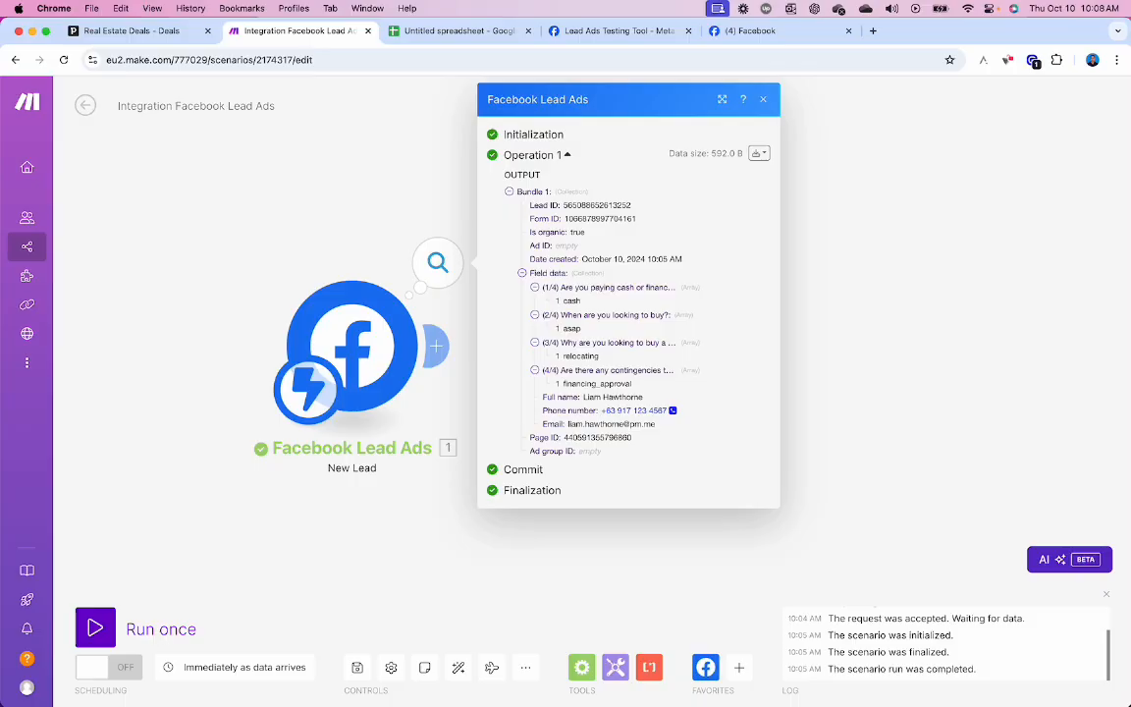
pyautogui.hotkey('ctrl', 'Tab')
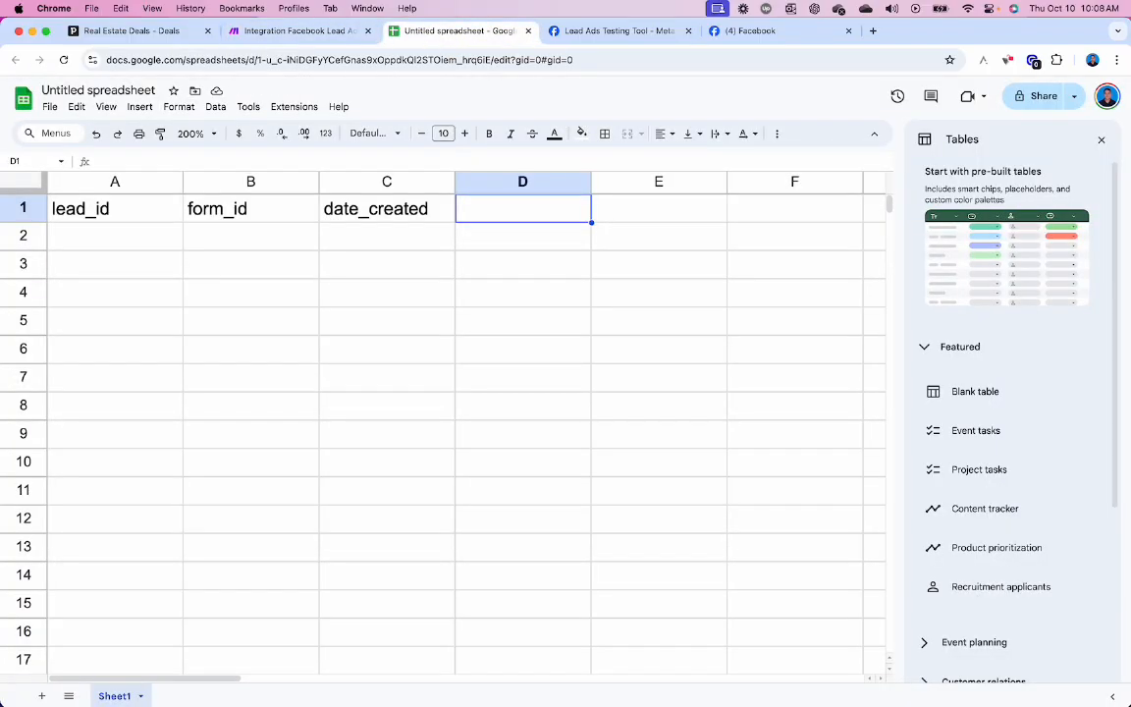
pyautogui.write('q1_fia')
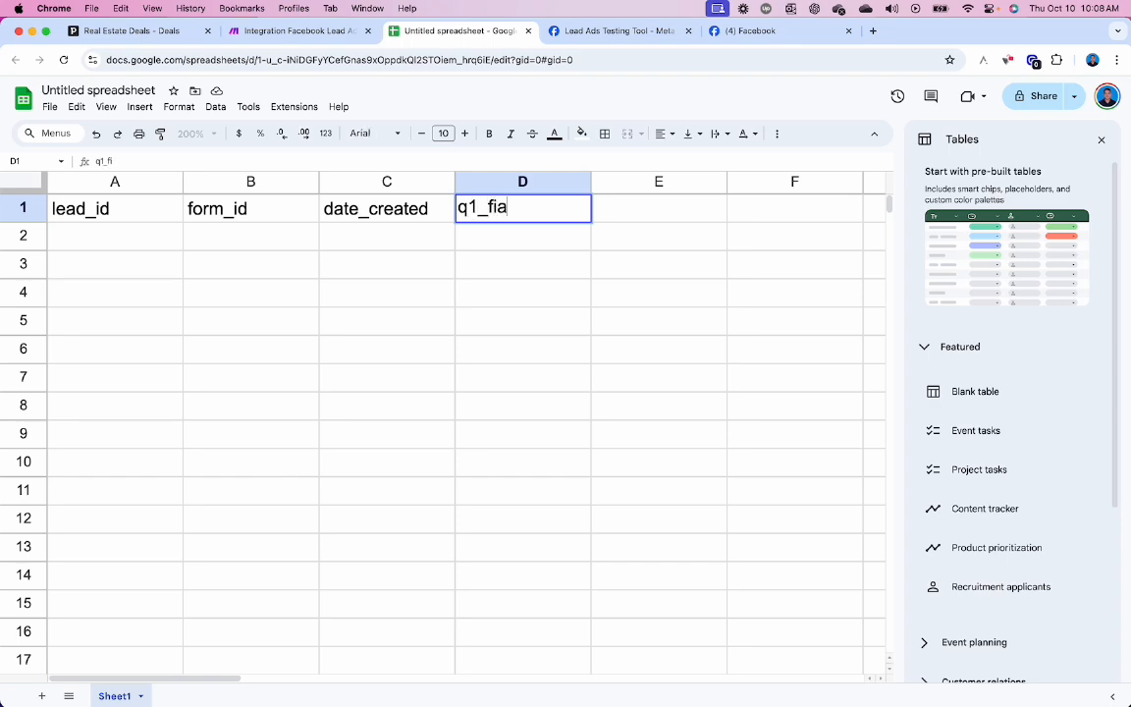
pyautogui.press('BackSpace')
pyautogui.write('nance')
pyautogui.press('Tab')
pyautogui.write('q2')
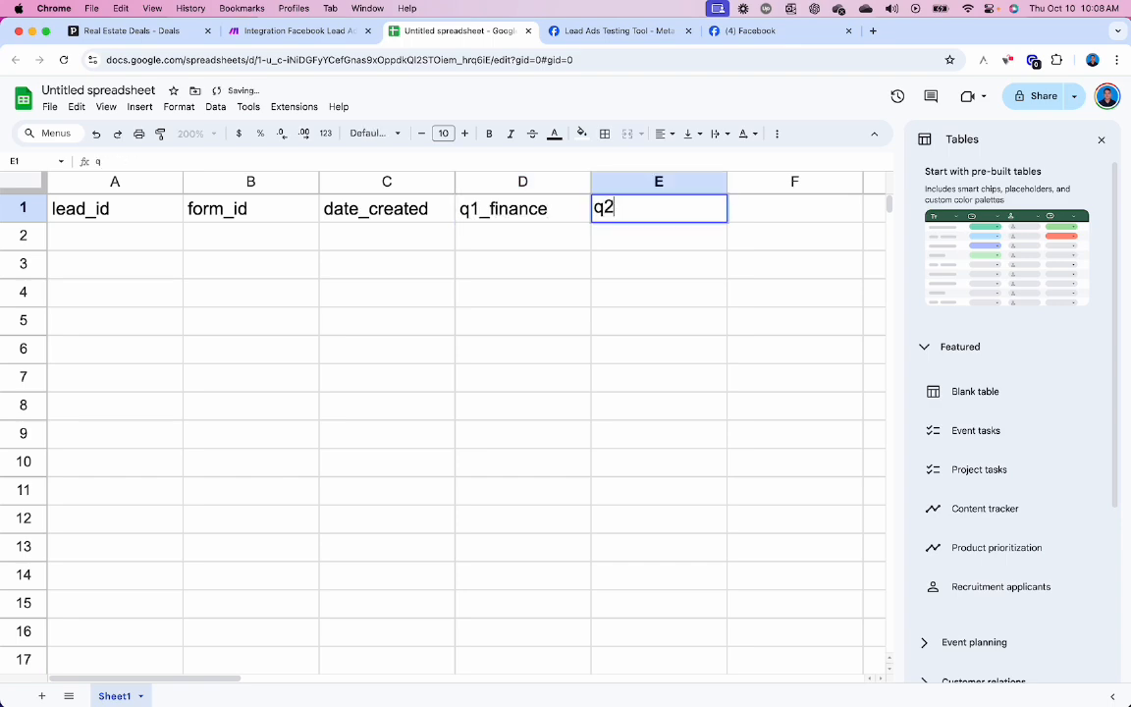
pyautogui.write('_time')
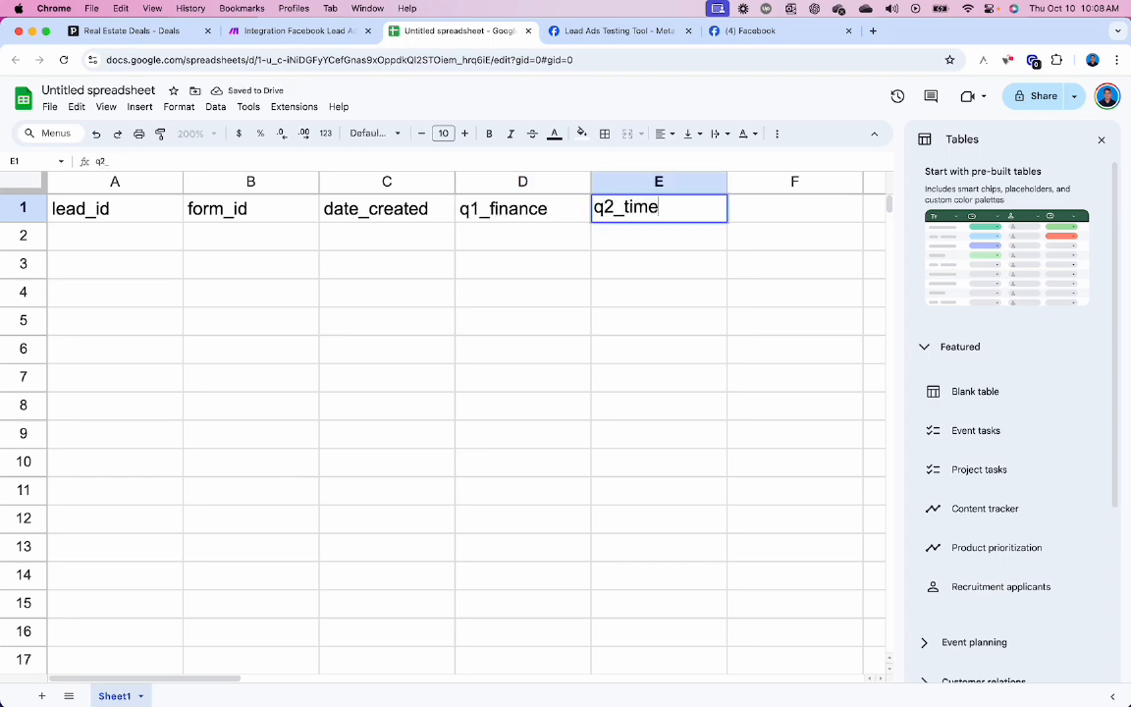
pyautogui.write('line')
pyautogui.press('Tab')
pyautogui.hotkey('ctrl', 'shift', 'Tab')
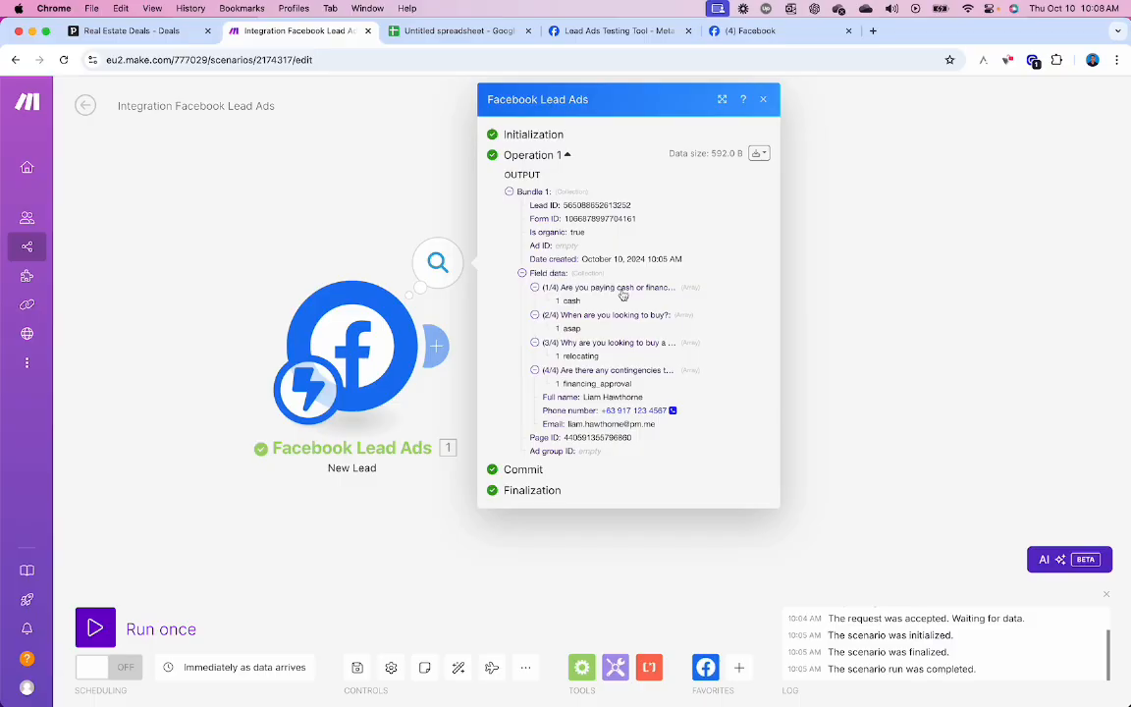
pyautogui.hotkey('ctrl', 'Tab')
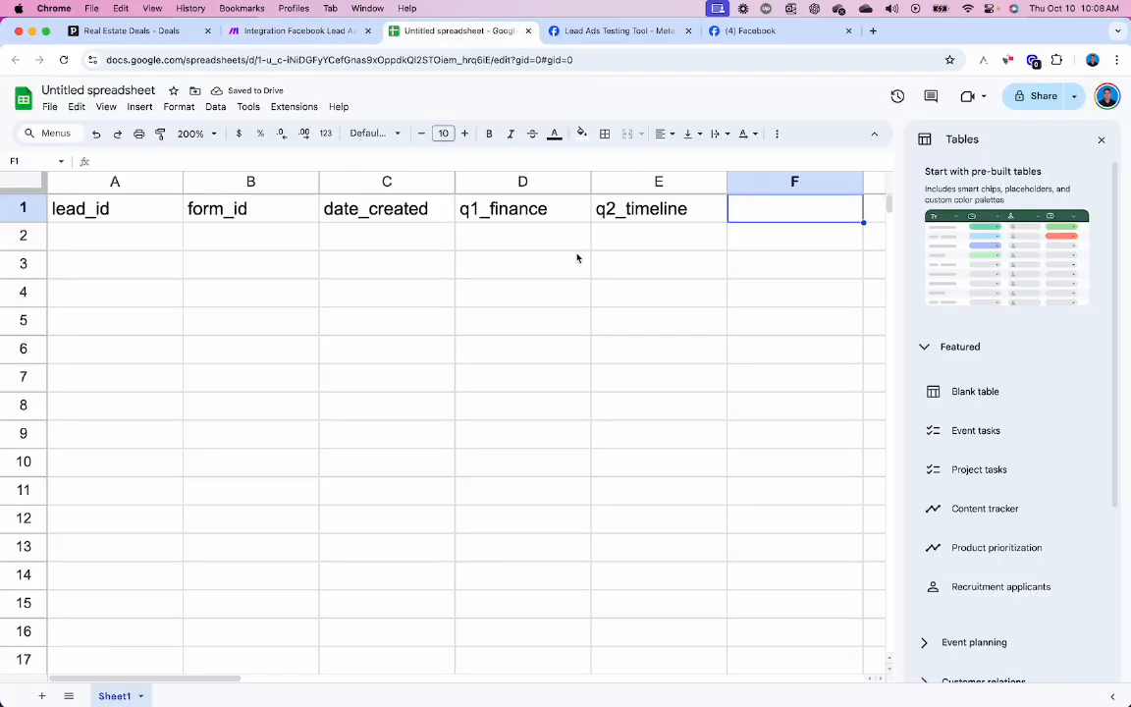
pyautogui.write('q3')
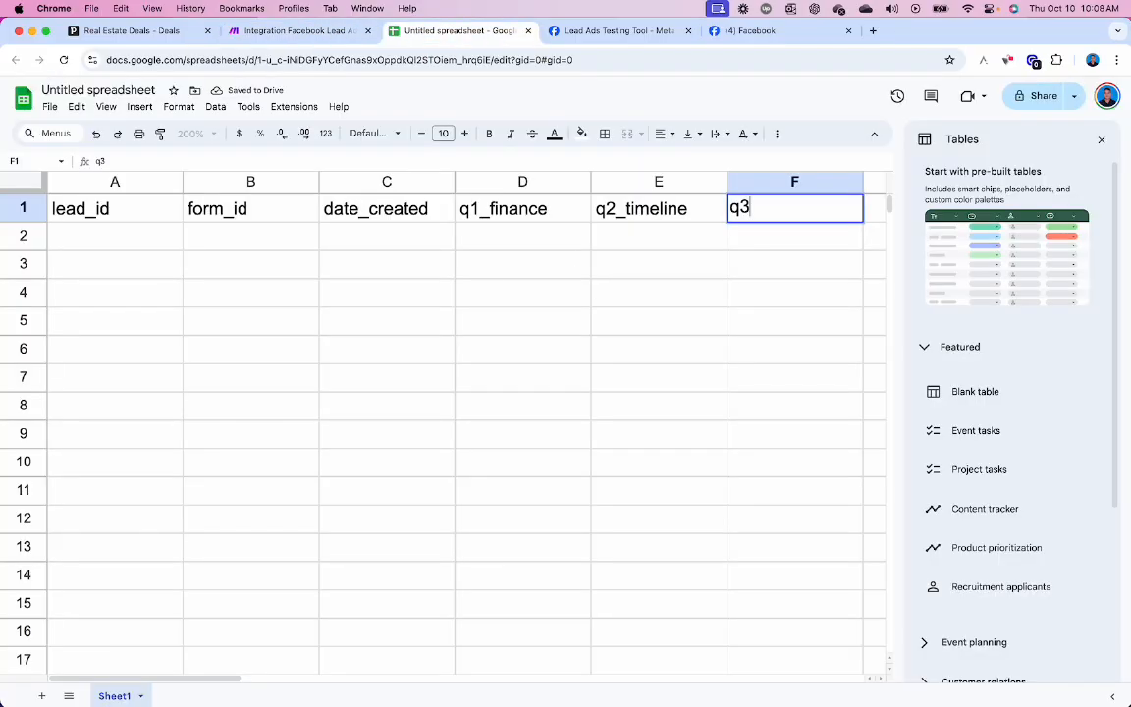
pyautogui.write('_motivation')
pyautogui.press('Tab')
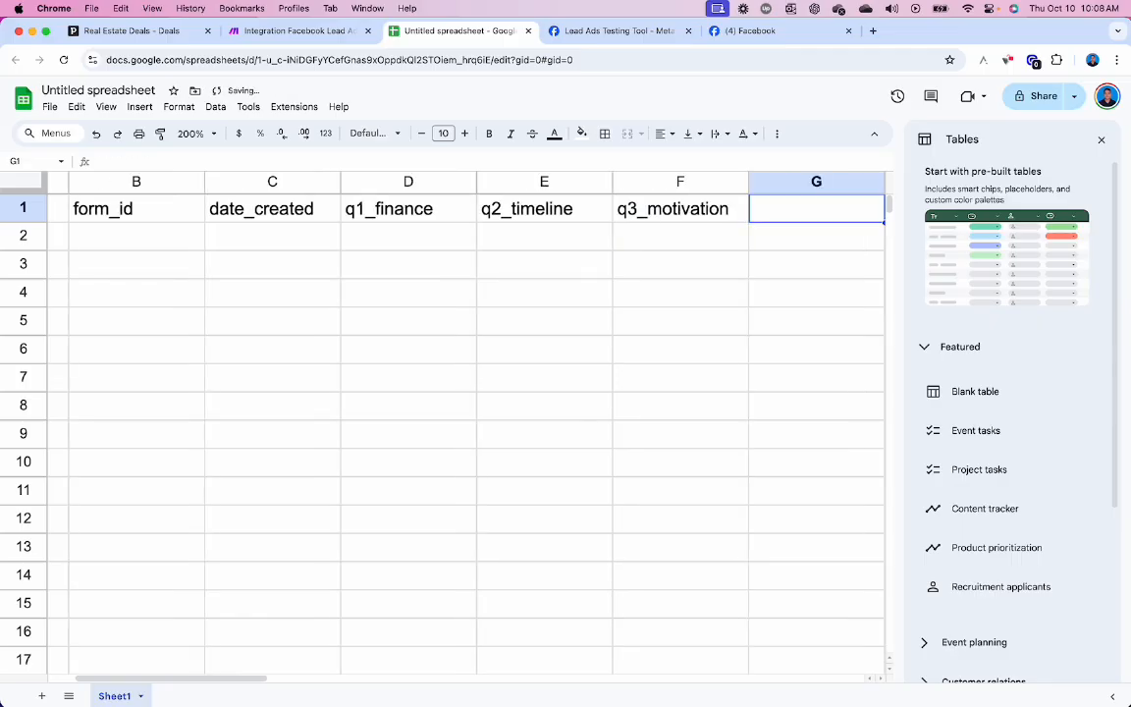
pyautogui.write('q4_')
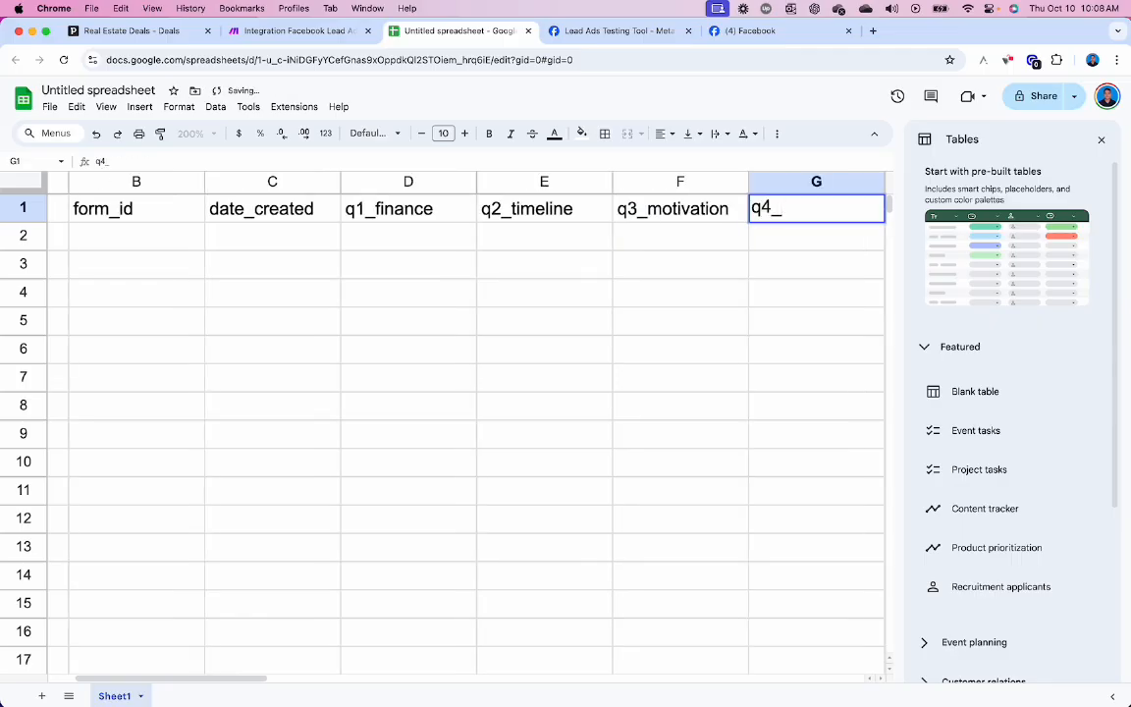
pyautogui.write('continge')
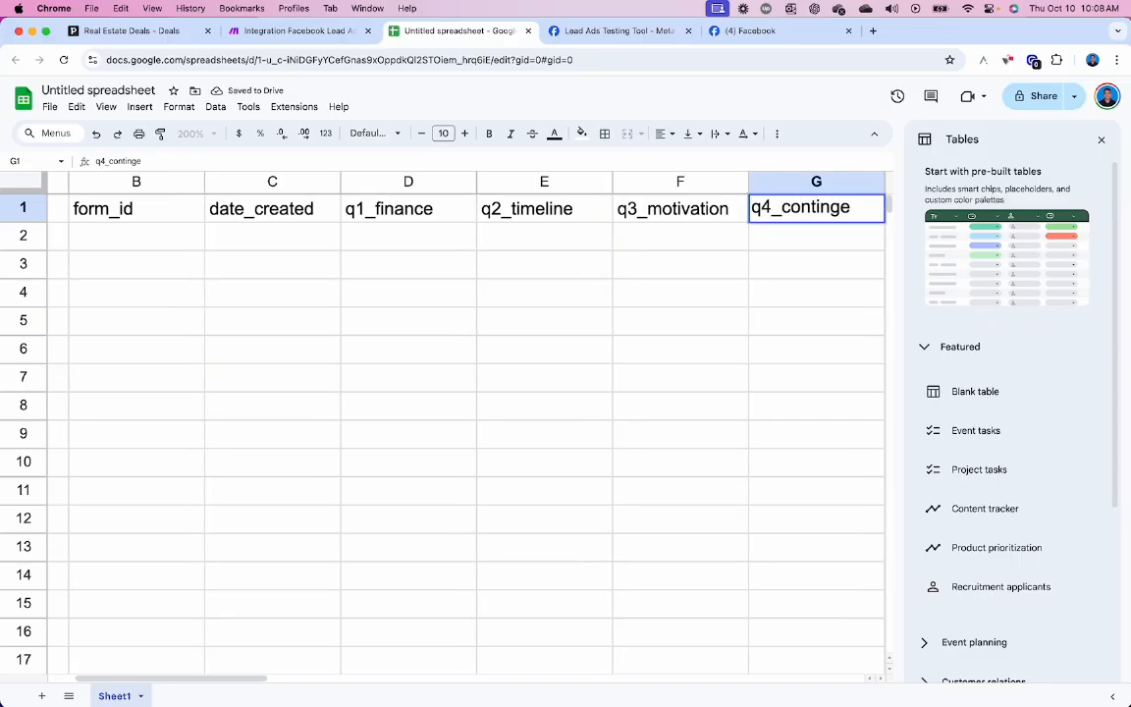
pyautogui.write('ncies')
pyautogui.press('Tab')
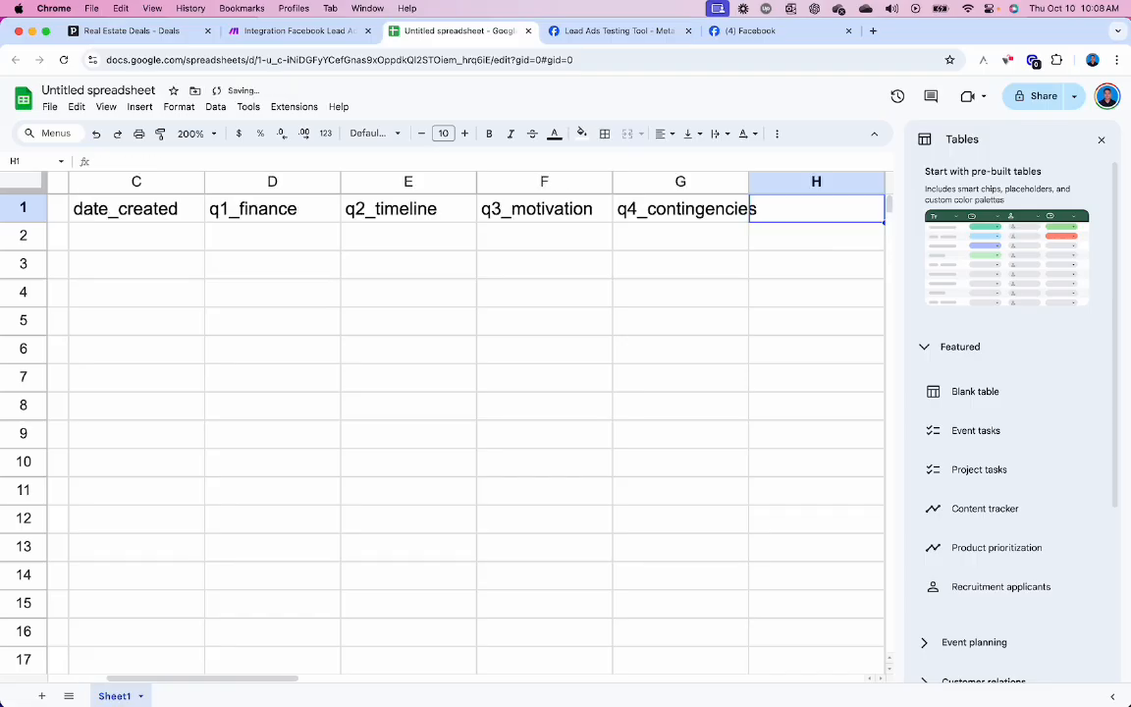
# - Finish row 1 with full_name, phone_number, email and page_id in H1 to K1
pyautogui.hotkey('ctrl', 'shift', 'Tab')
pyautogui.hotkey('ctrl', 'Tab')
pyautogui.write('full_name')
pyautogui.press('Tab')
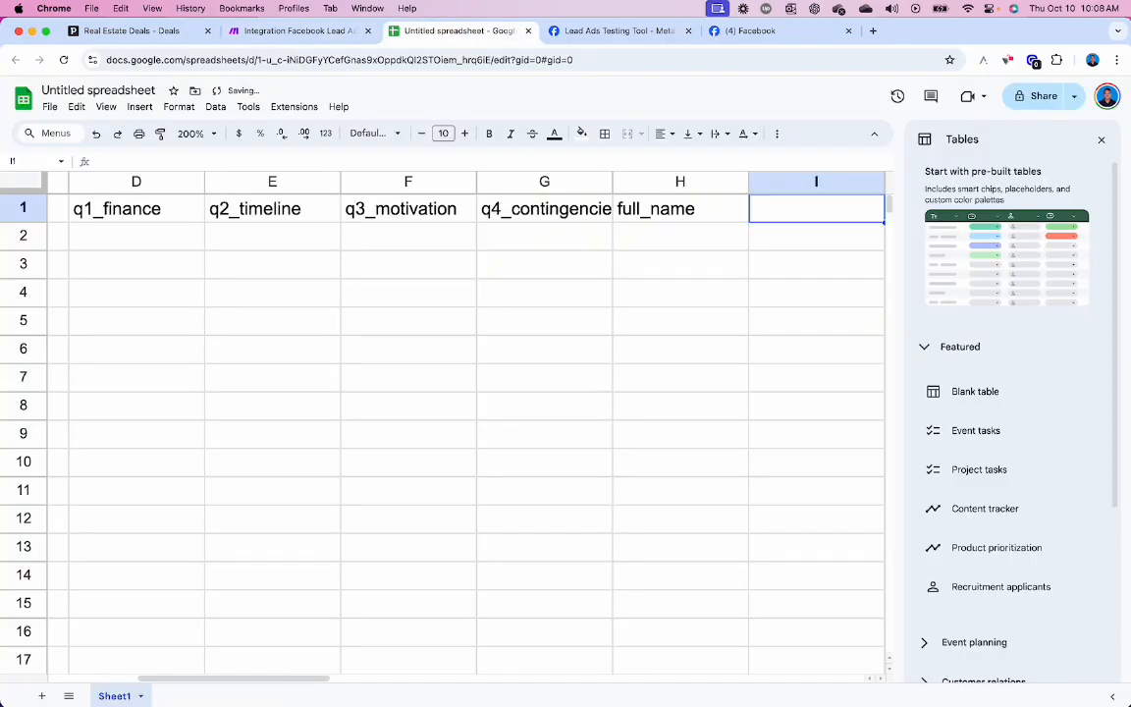
pyautogui.hotkey('ctrl', 'shift', 'Tab')
pyautogui.hotkey('ctrl', 'Tab')
pyautogui.write('phone_number')
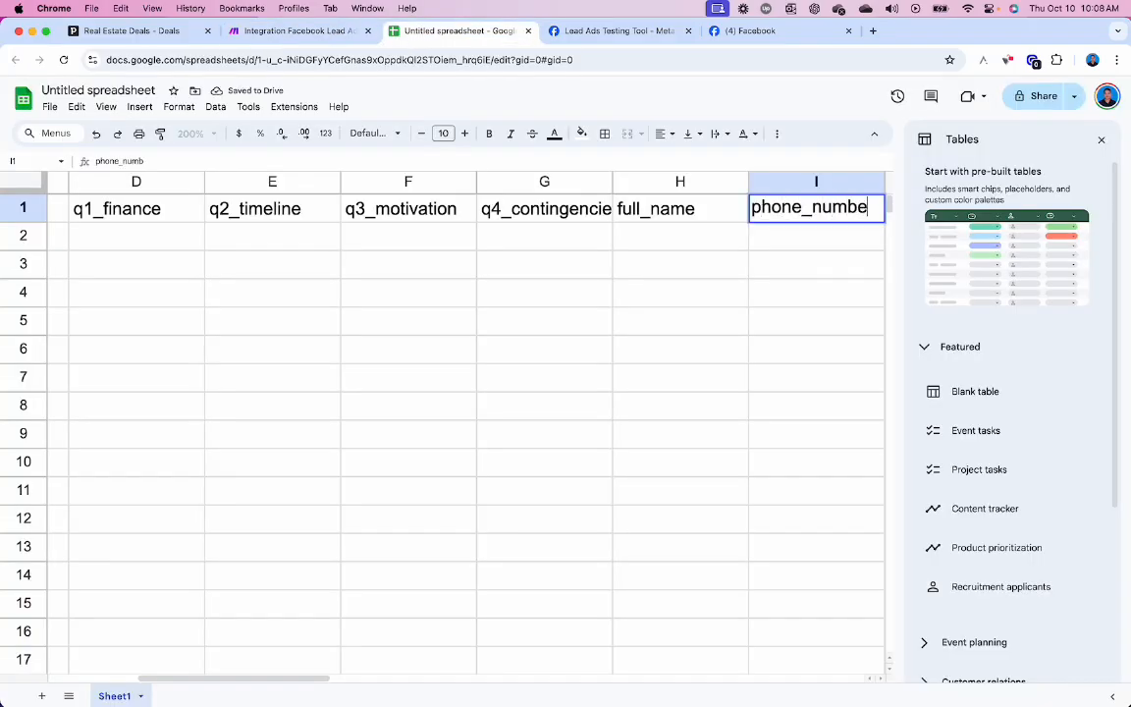
pyautogui.press('Tab')
pyautogui.hotkey('ctrl', 'shift', 'Tab')
pyautogui.hotkey('ctrl', 'Tab')
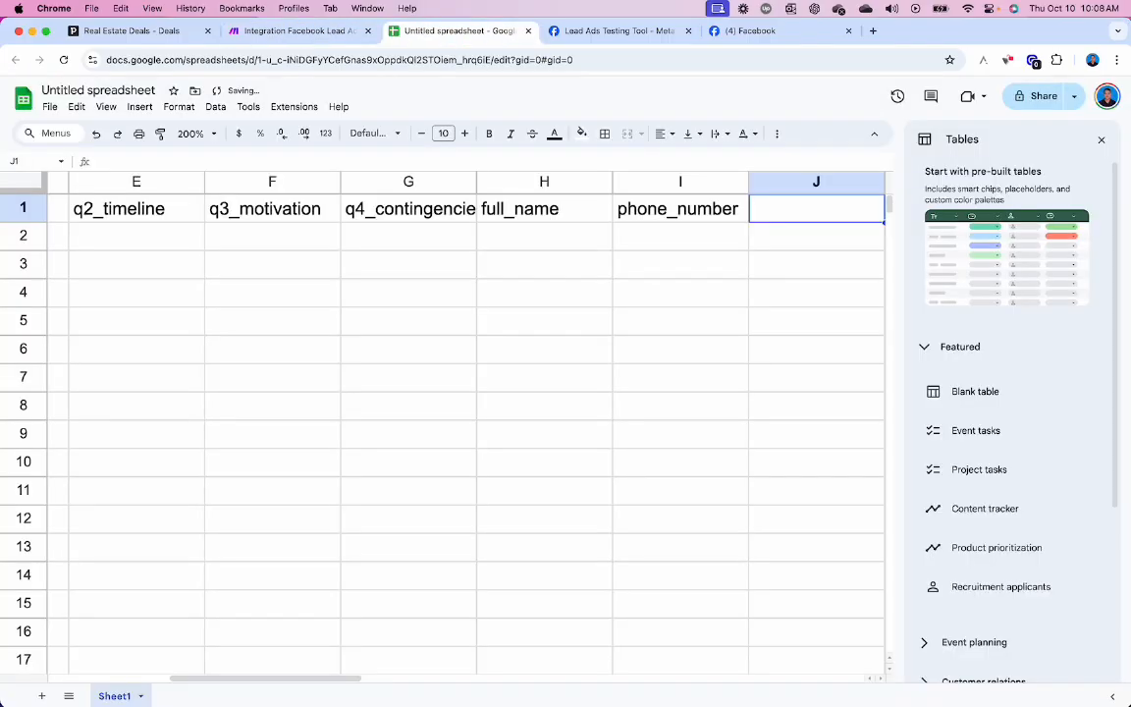
pyautogui.write('email')
pyautogui.press('Tab')
pyautogui.hotkey('ctrl', 'shift', 'Tab')
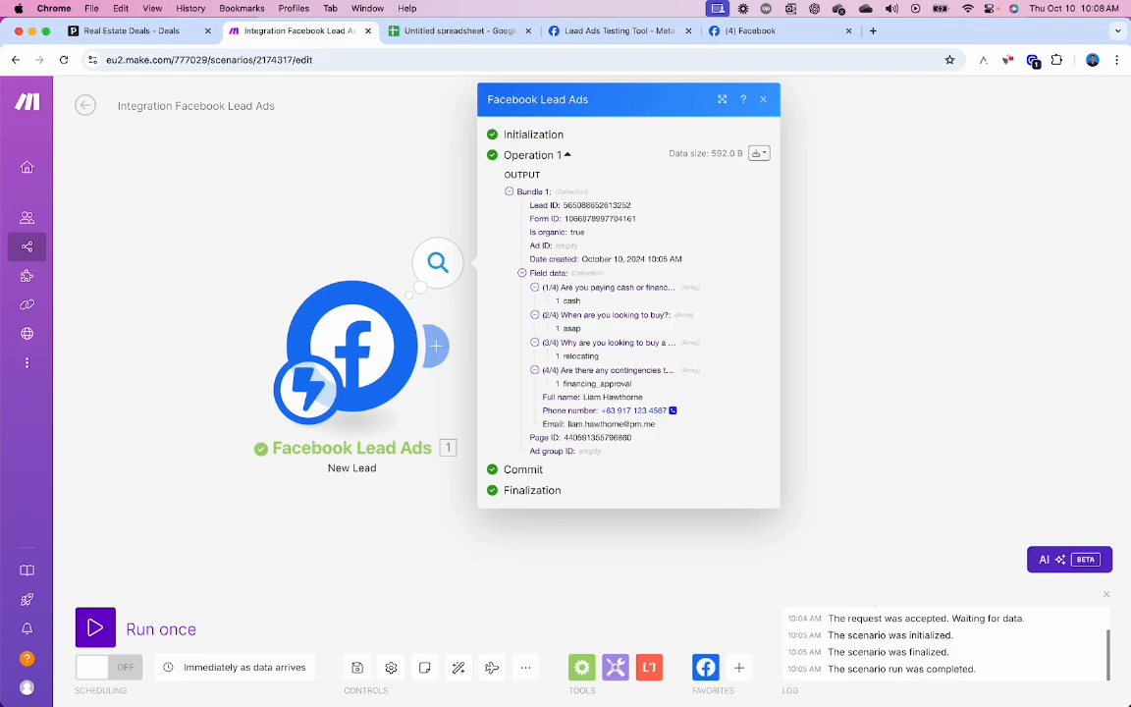
pyautogui.hotkey('ctrl', 'Tab')
pyautogui.write('page_id')
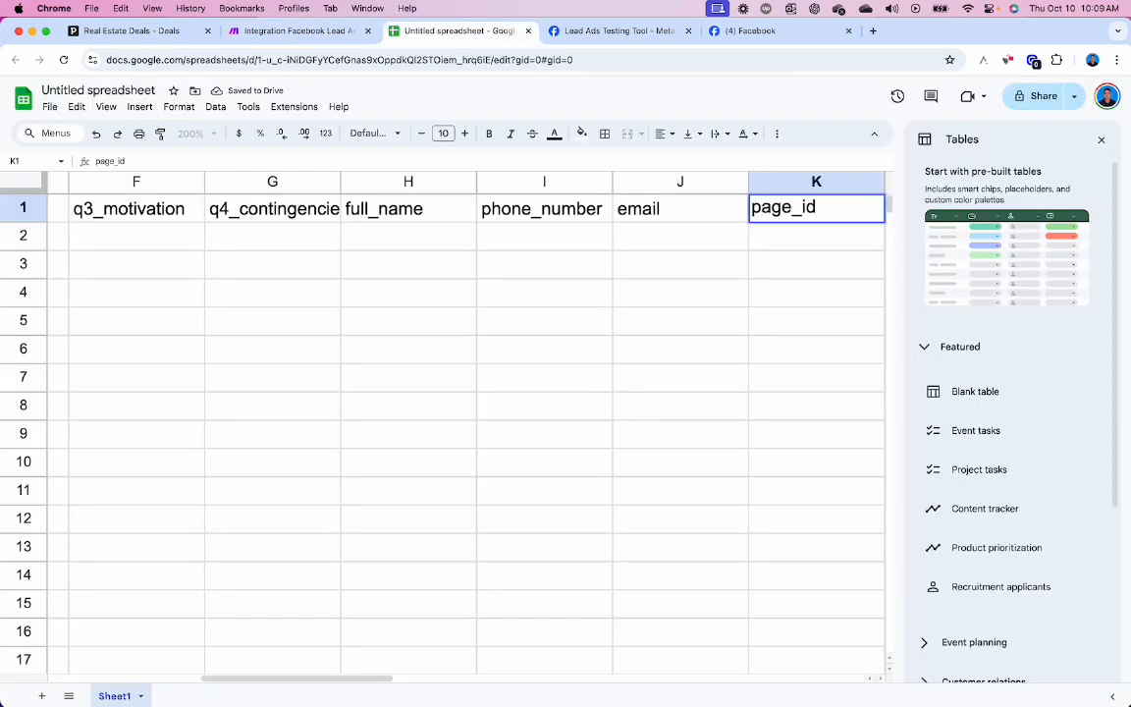
pyautogui.press('Tab')
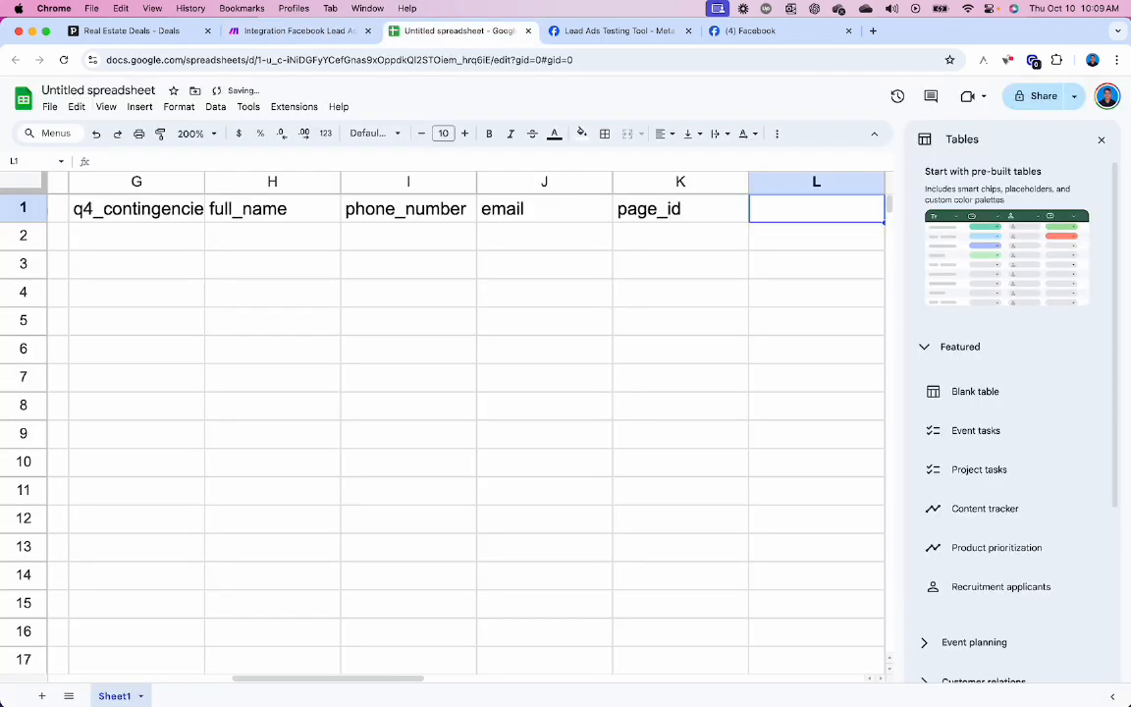
pyautogui.click(208, 141)
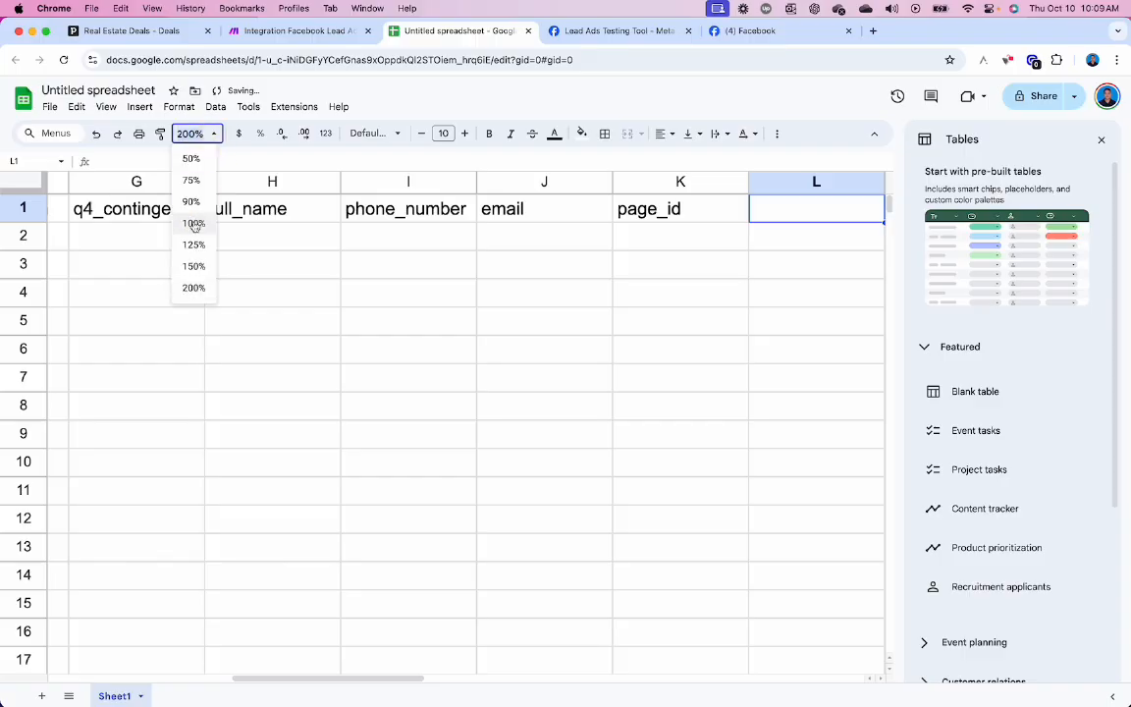
# - At 100% zoom, make header row 1 bold with size 12 text
pyautogui.click(191, 222)
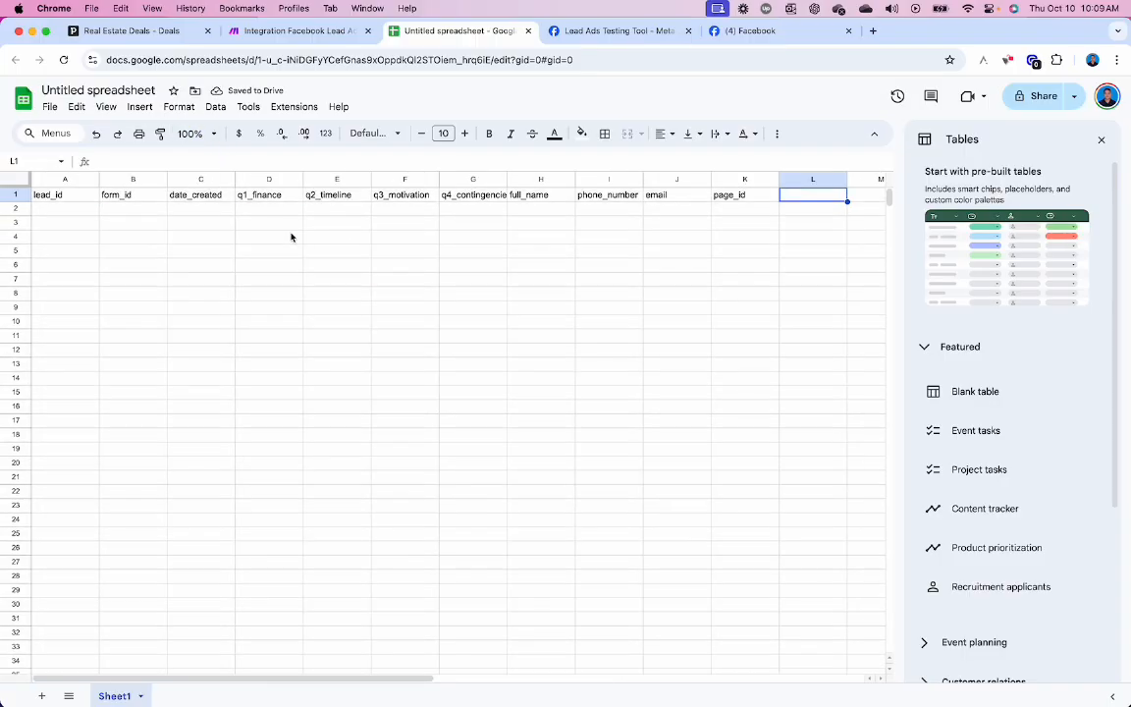
pyautogui.click(15, 194)
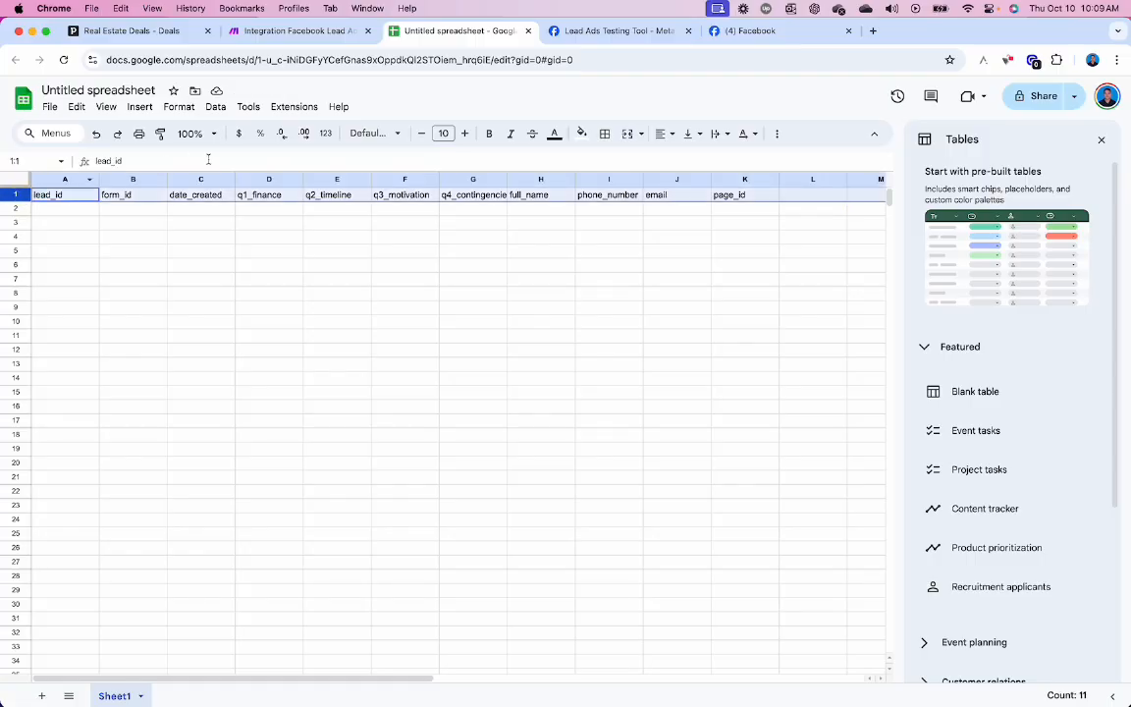
pyautogui.click(485, 133)
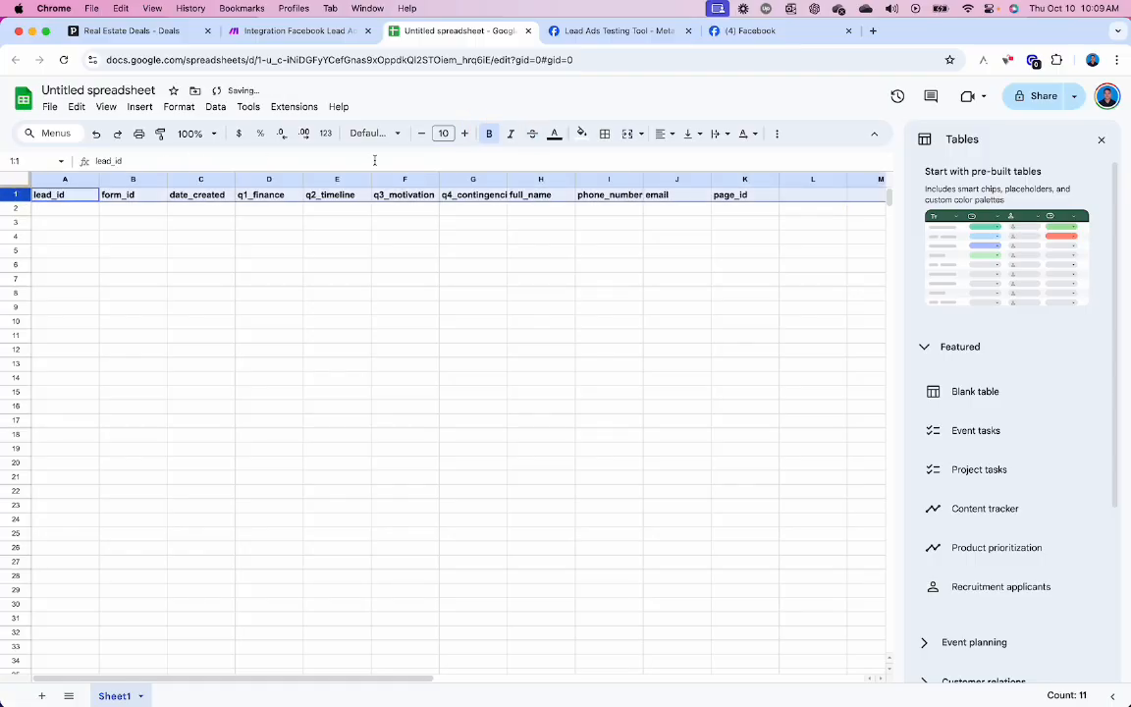
pyautogui.click(465, 133)
pyautogui.click(465, 134)
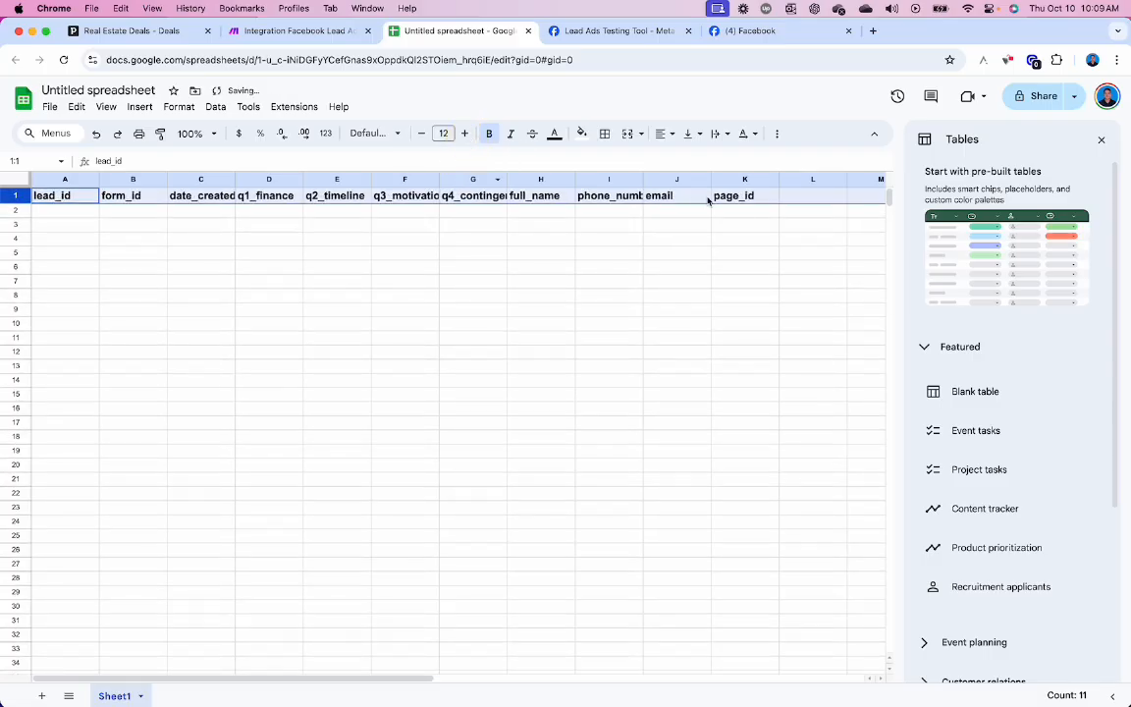
# - Resize columns A through K to 150 pixels wide
pyautogui.click(745, 178)
pyautogui.keyDown('shift'); pyautogui.click(76, 182); pyautogui.keyUp('shift')
pyautogui.rightClick(75, 183)
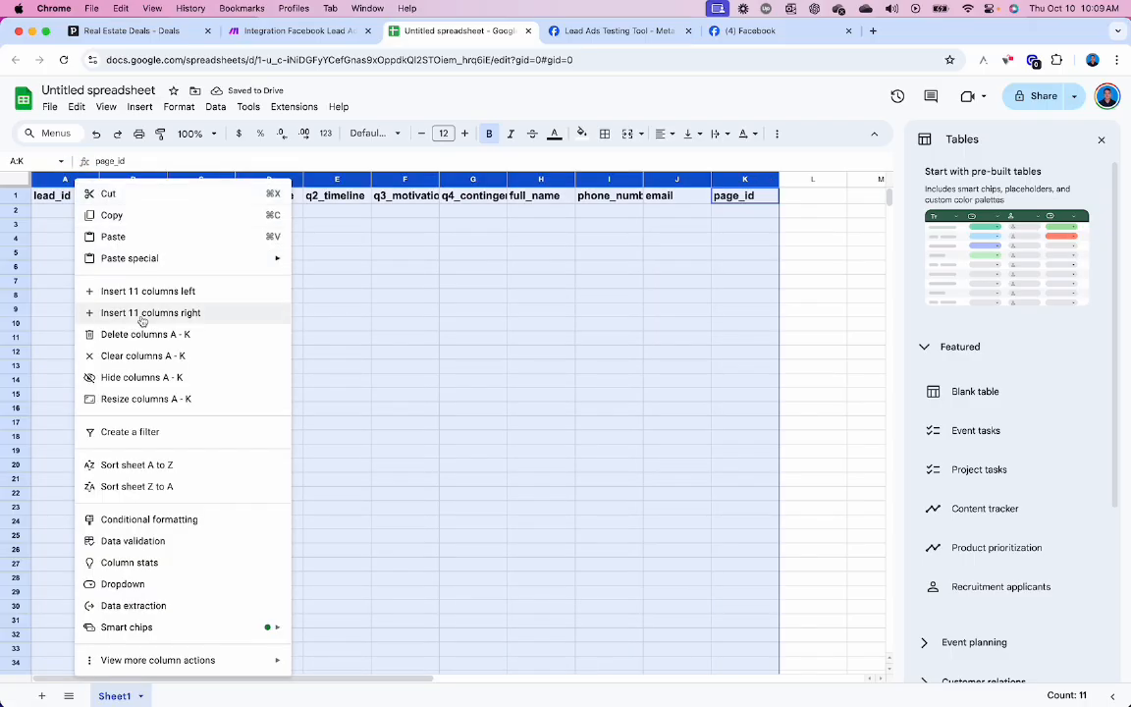
pyautogui.click(140, 399)
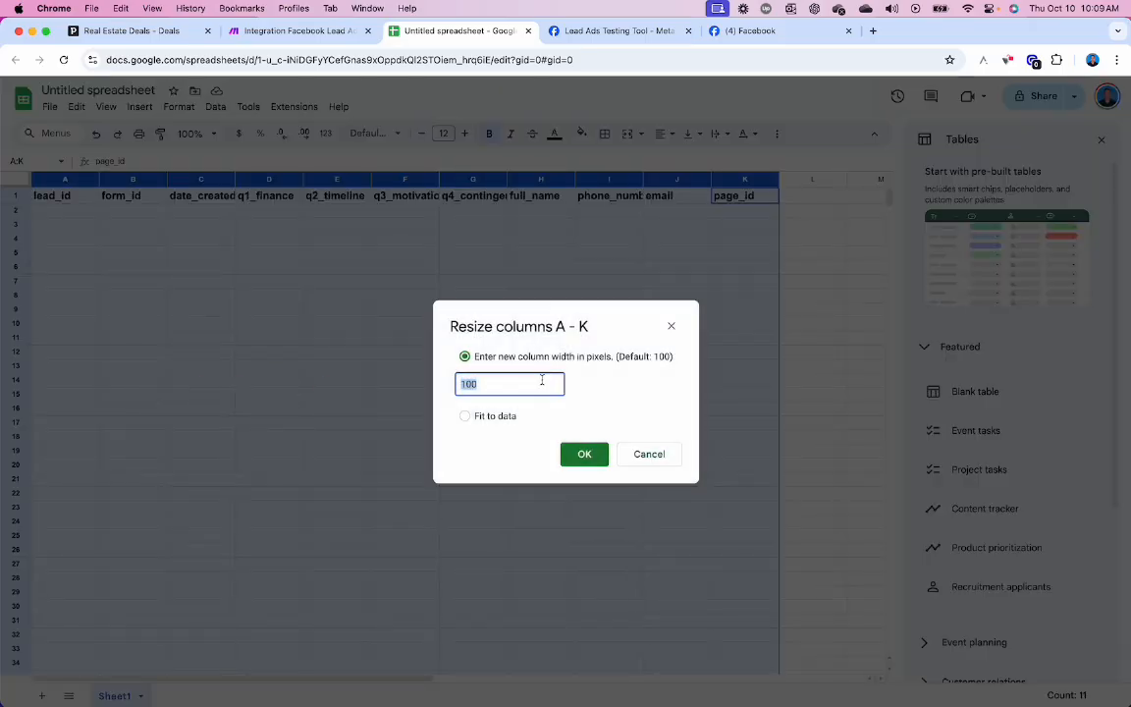
pyautogui.write('150')
pyautogui.press('Return')
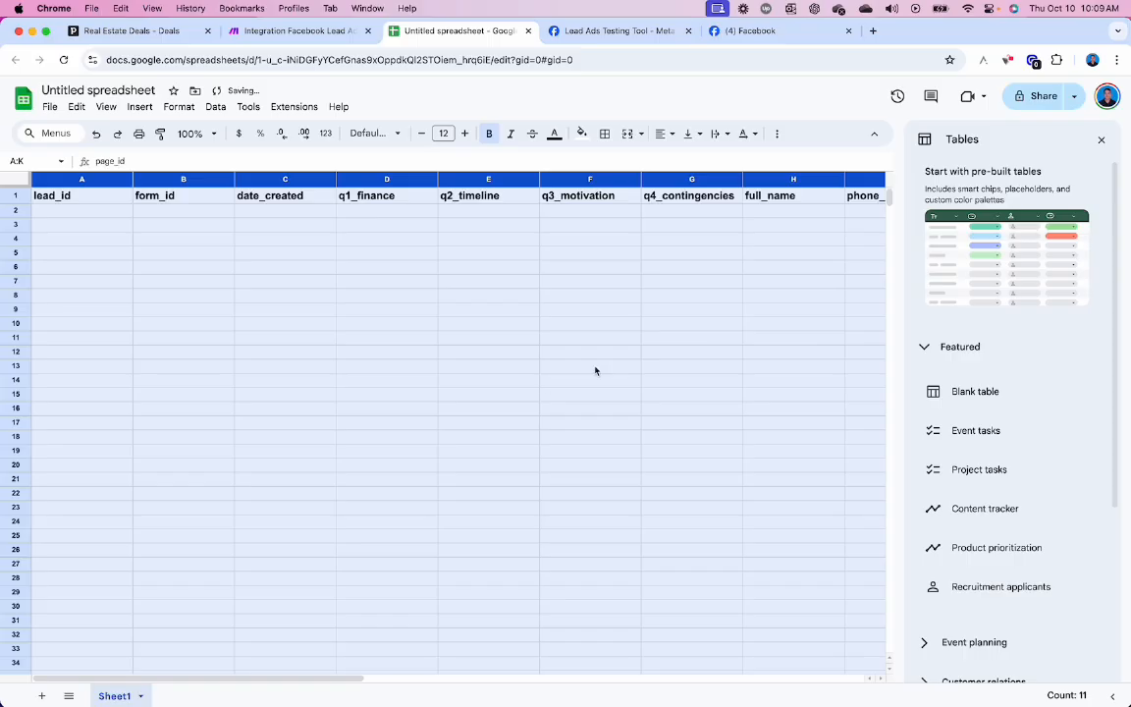
pyautogui.scroll(-3, 648, 344)
pyautogui.click(1101, 139)
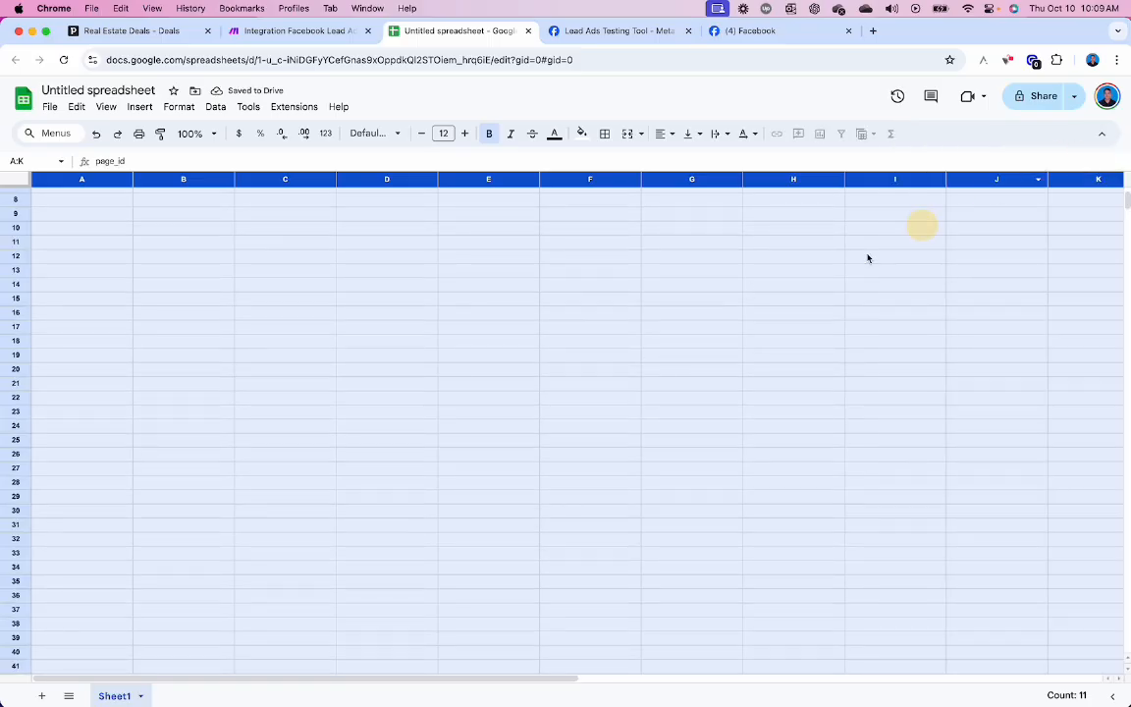
pyautogui.scroll(3, 772, 288)
pyautogui.click(793, 267)
# - Freeze the header row at the top of the sheet
pyautogui.click(13, 196)
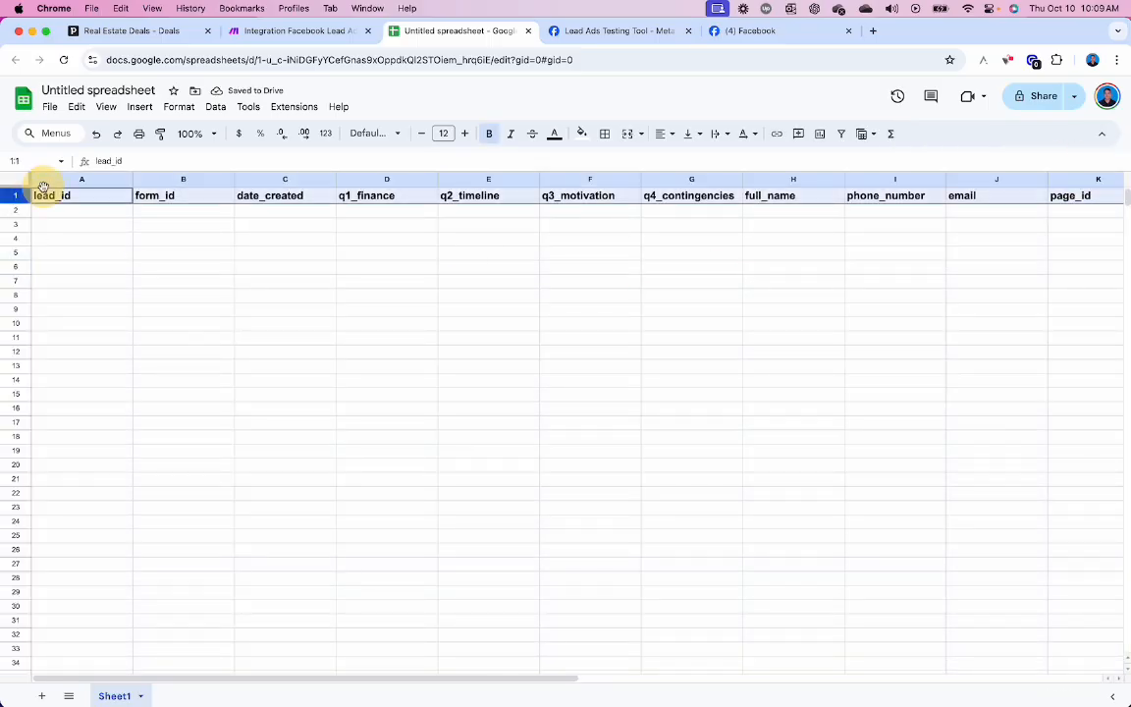
pyautogui.click(103, 106)
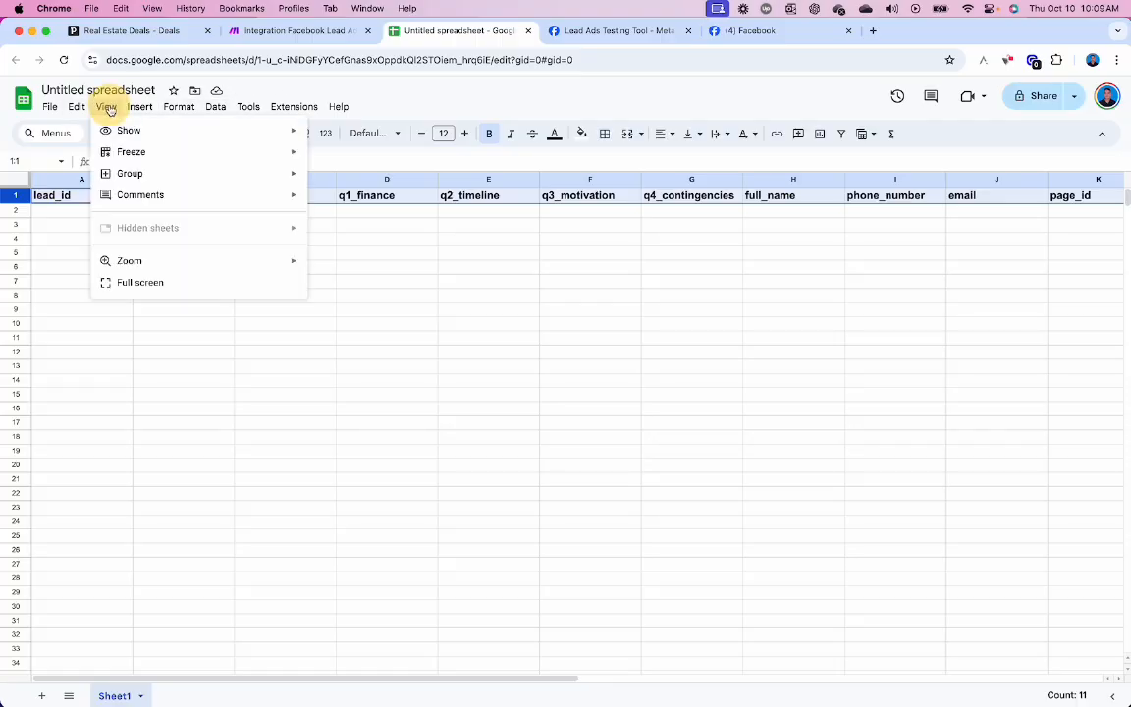
pyautogui.moveTo(120, 152)
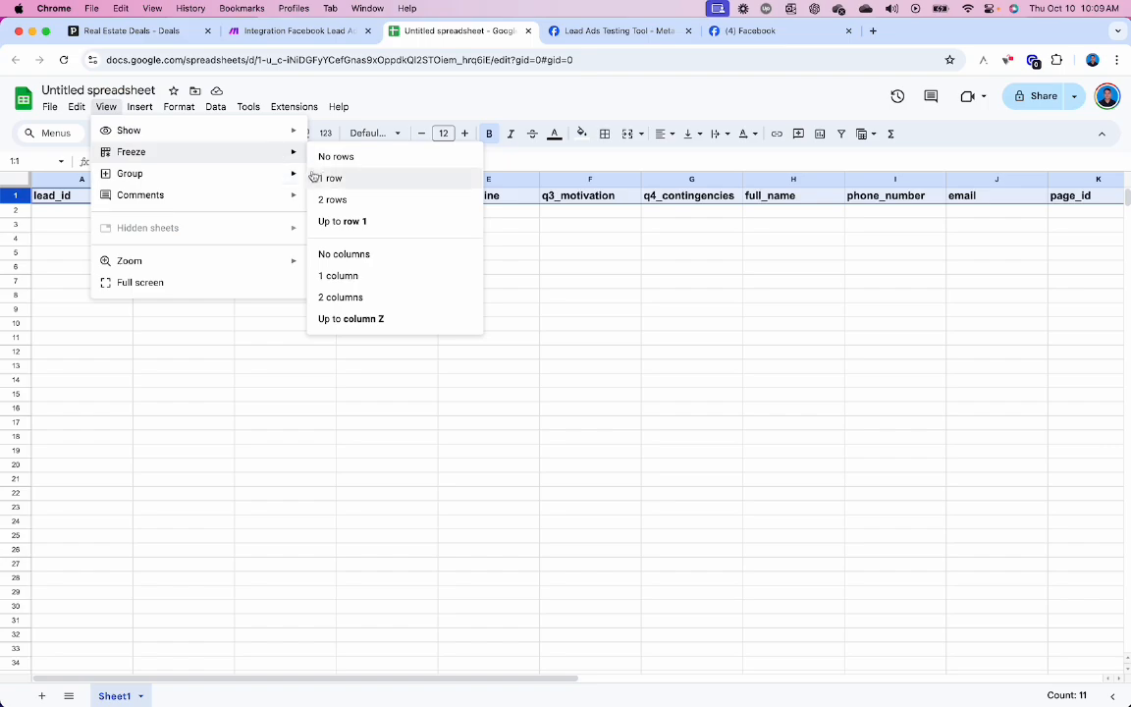
pyautogui.click(324, 177)
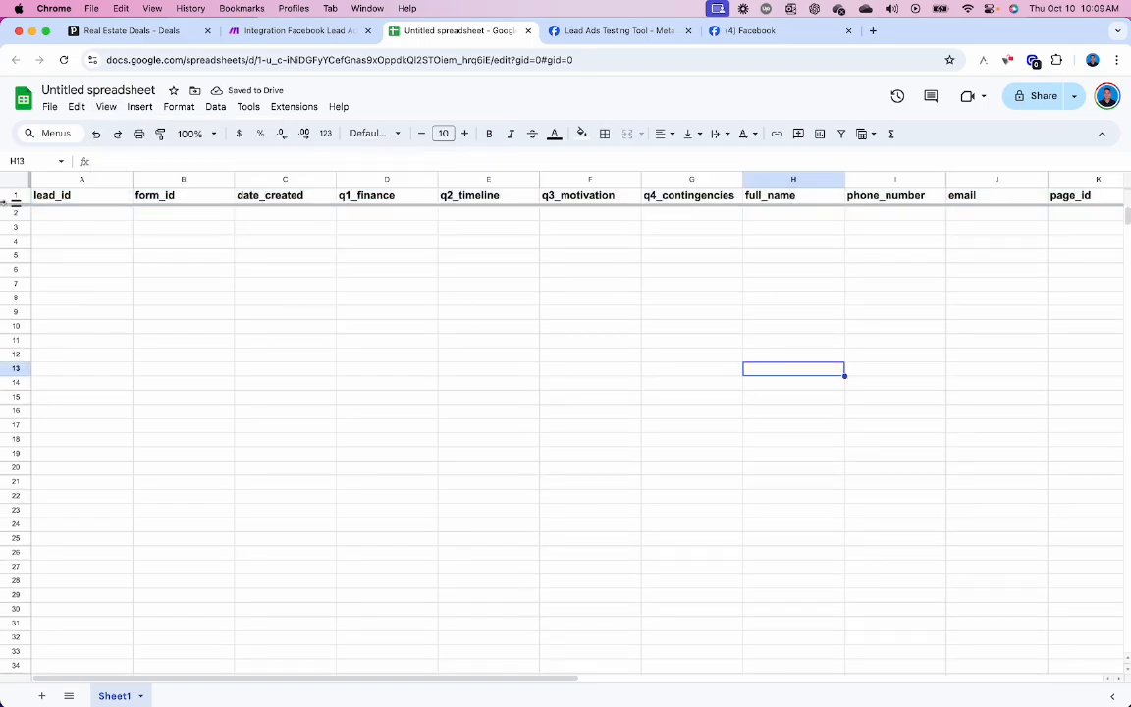
# - Give header cells A1:K1 a green fill with white text, then return to Make
pyautogui.moveTo(49, 198); pyautogui.dragTo(438, 238)
pyautogui.hscroll(4, 452, 237)
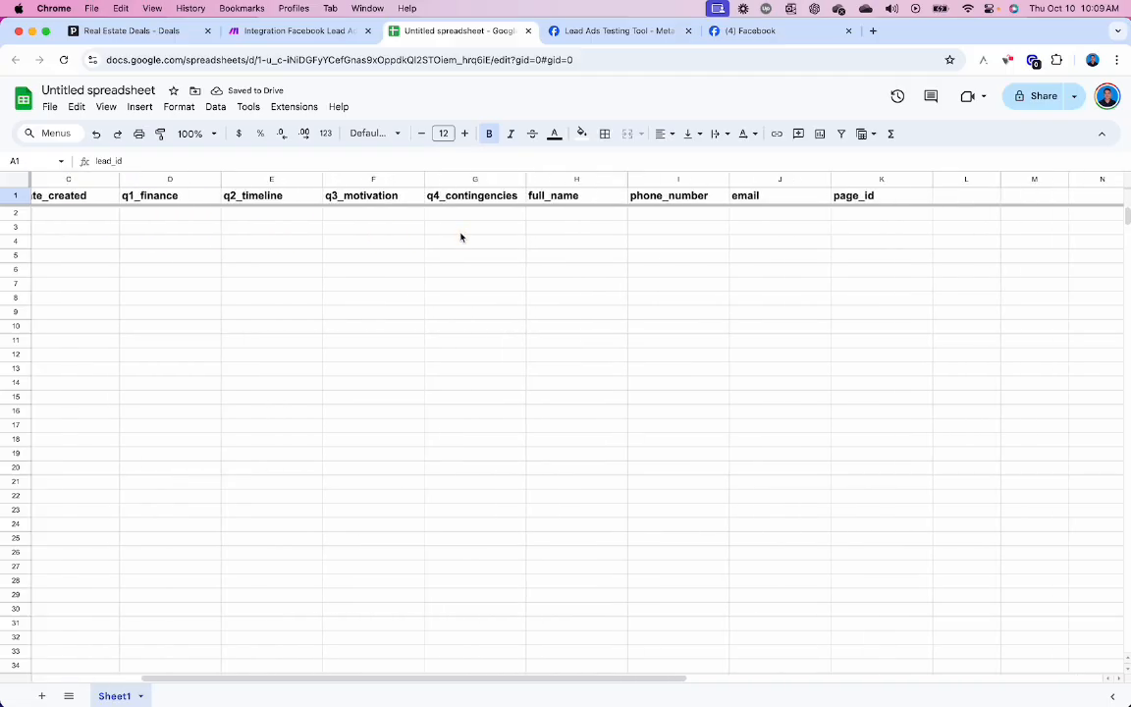
pyautogui.keyDown('shift'); pyautogui.click(871, 195); pyautogui.keyUp('shift')
pyautogui.click(581, 133)
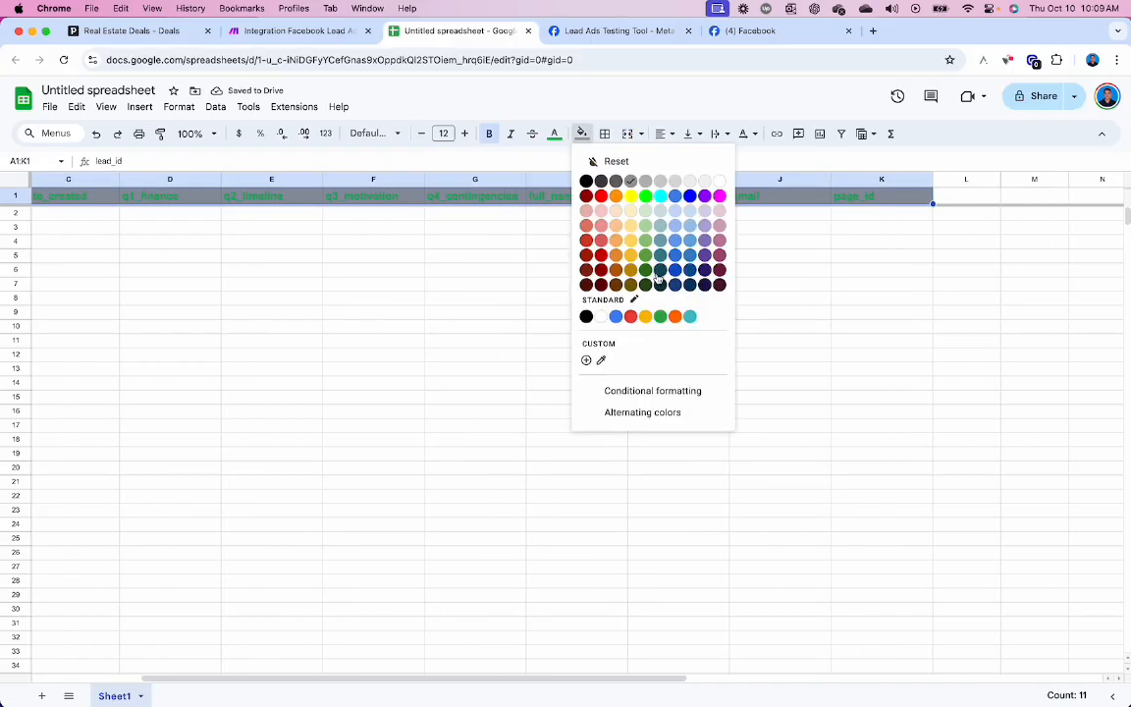
pyautogui.click(660, 316)
pyautogui.click(554, 134)
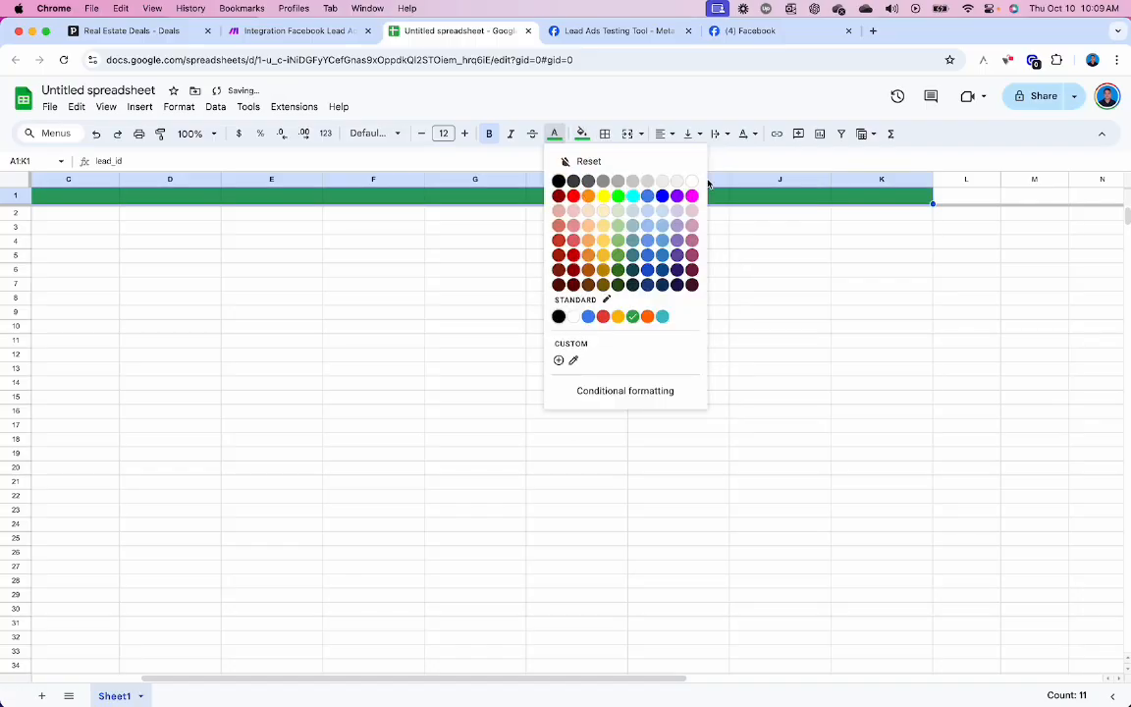
pyautogui.click(693, 181)
pyautogui.hscroll(-4, 695, 237)
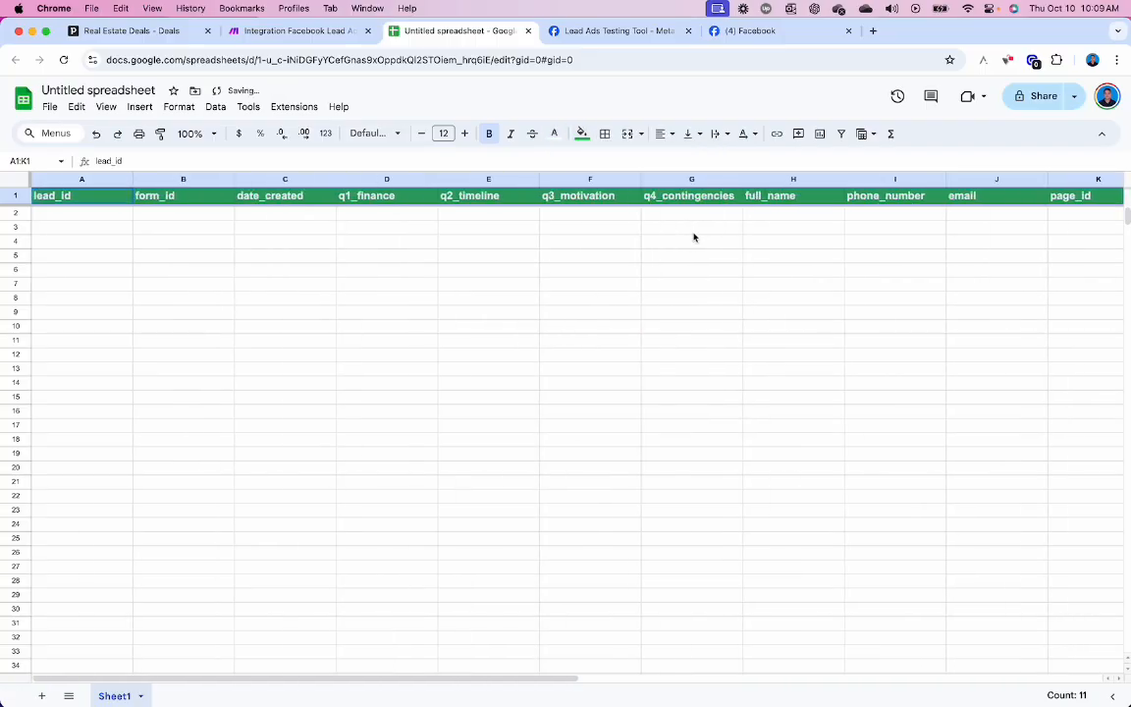
pyautogui.click(571, 242)
pyautogui.click(114, 217)
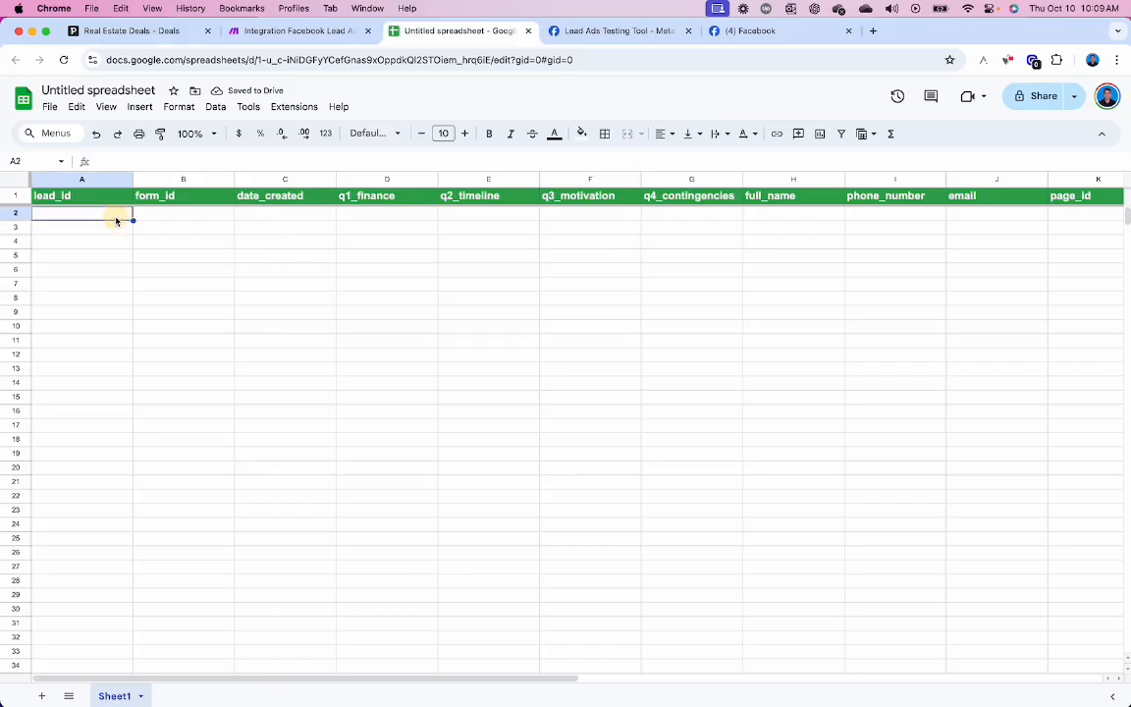
pyautogui.click(287, 33)
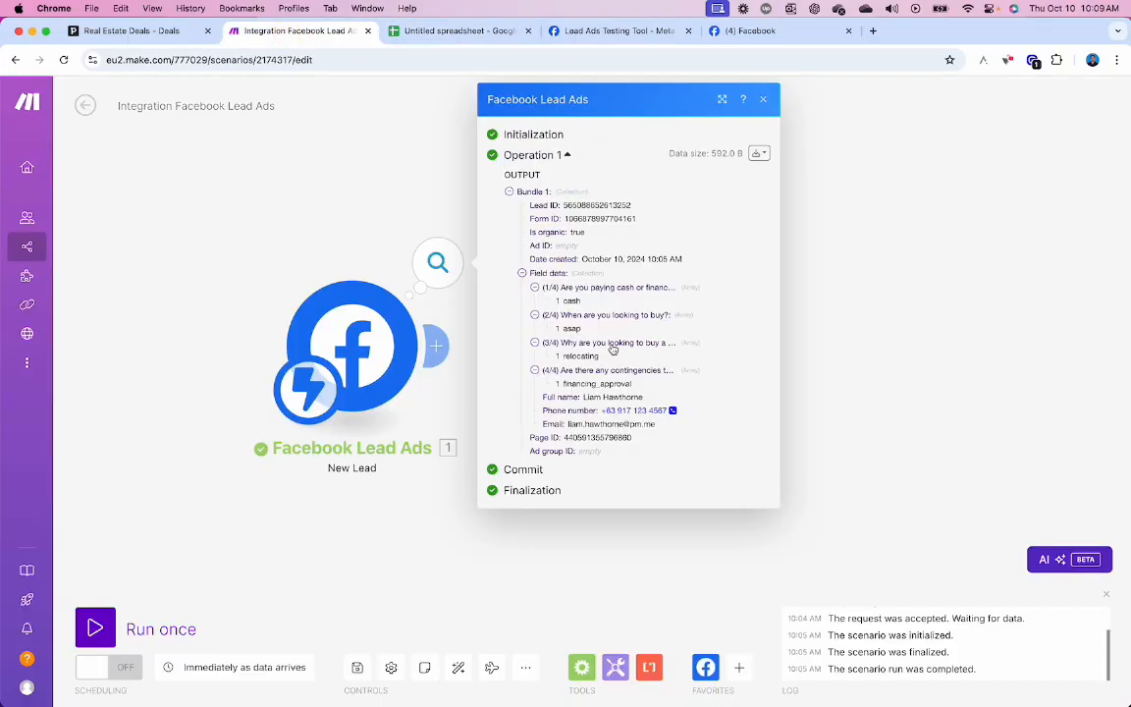
# - Attach a Google Sheets Add a Row action from the Rows group after the lead trigger
pyautogui.click(811, 322)
pyautogui.moveTo(803, 274); pyautogui.dragTo(644, 252)
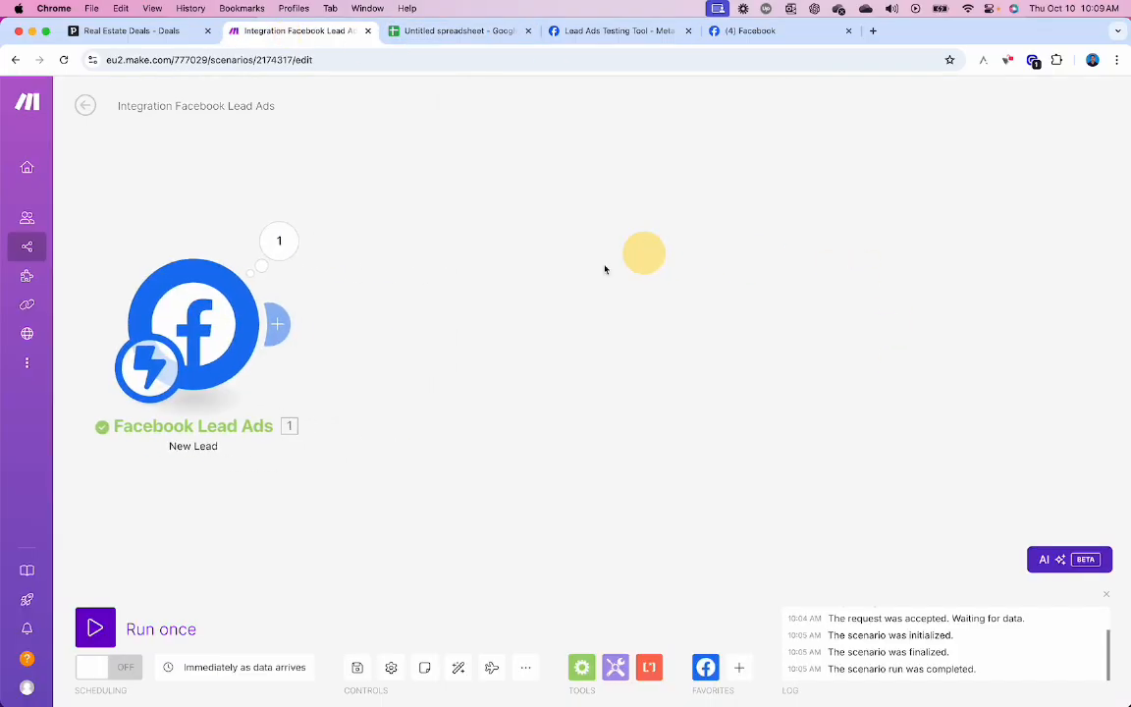
pyautogui.click(282, 325)
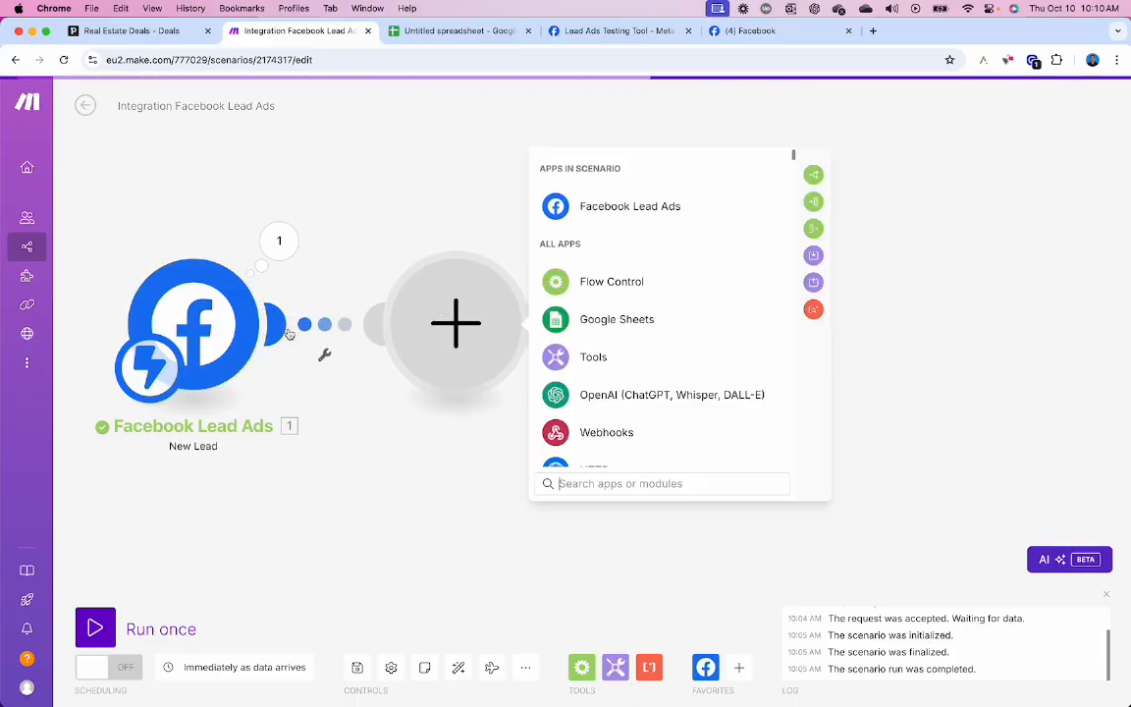
pyautogui.click(557, 324)
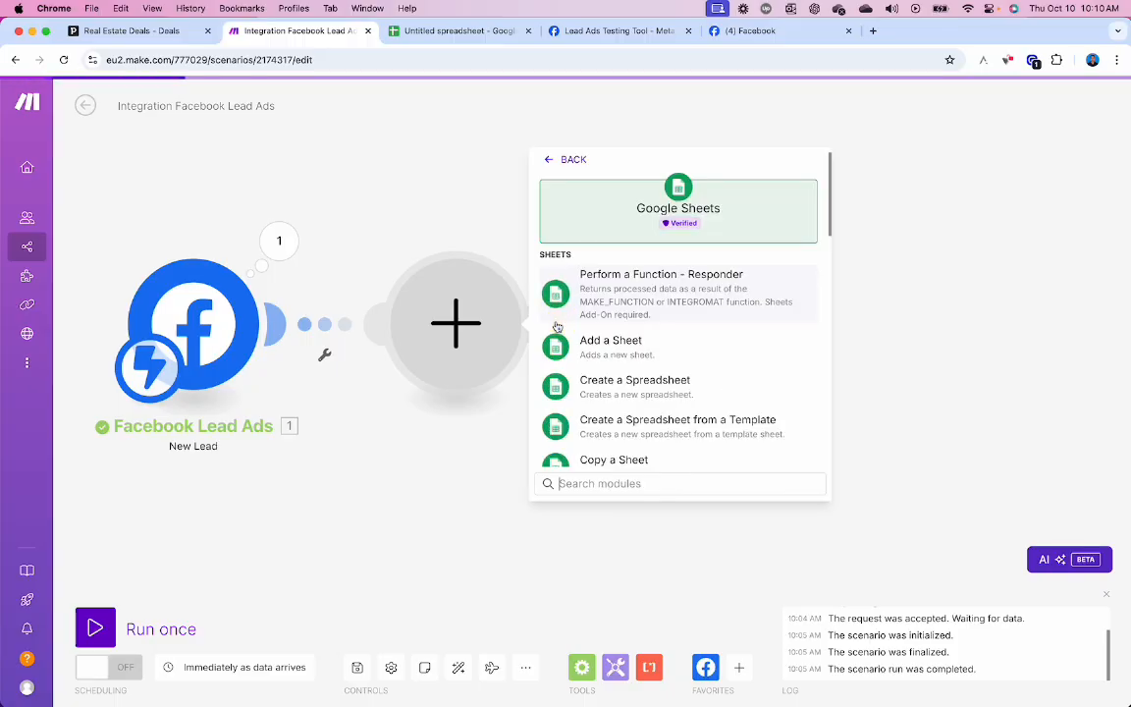
pyautogui.scroll(-5, 662, 339)
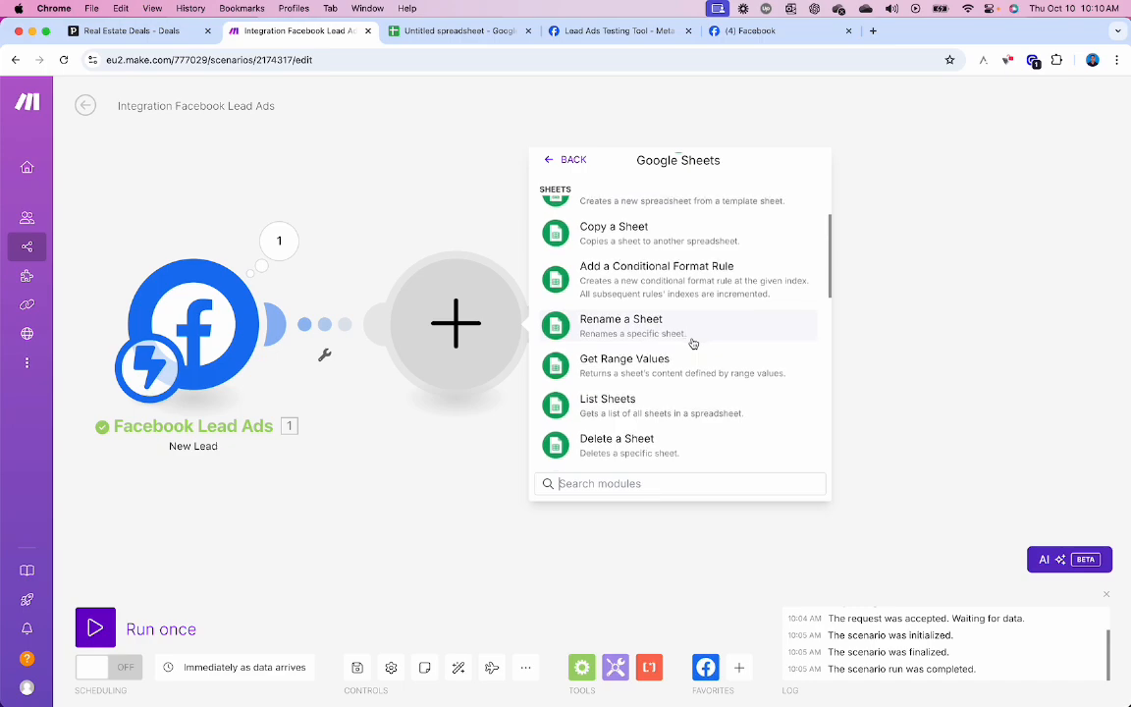
pyautogui.scroll(-5, 694, 341)
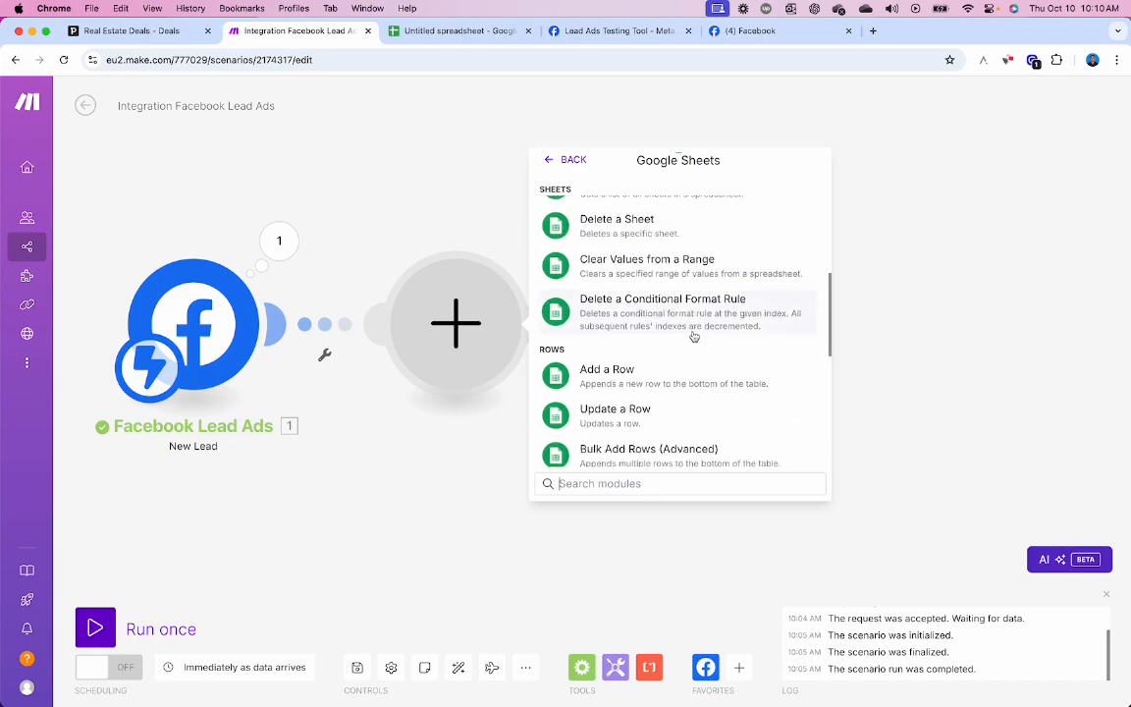
pyautogui.scroll(-1, 695, 344)
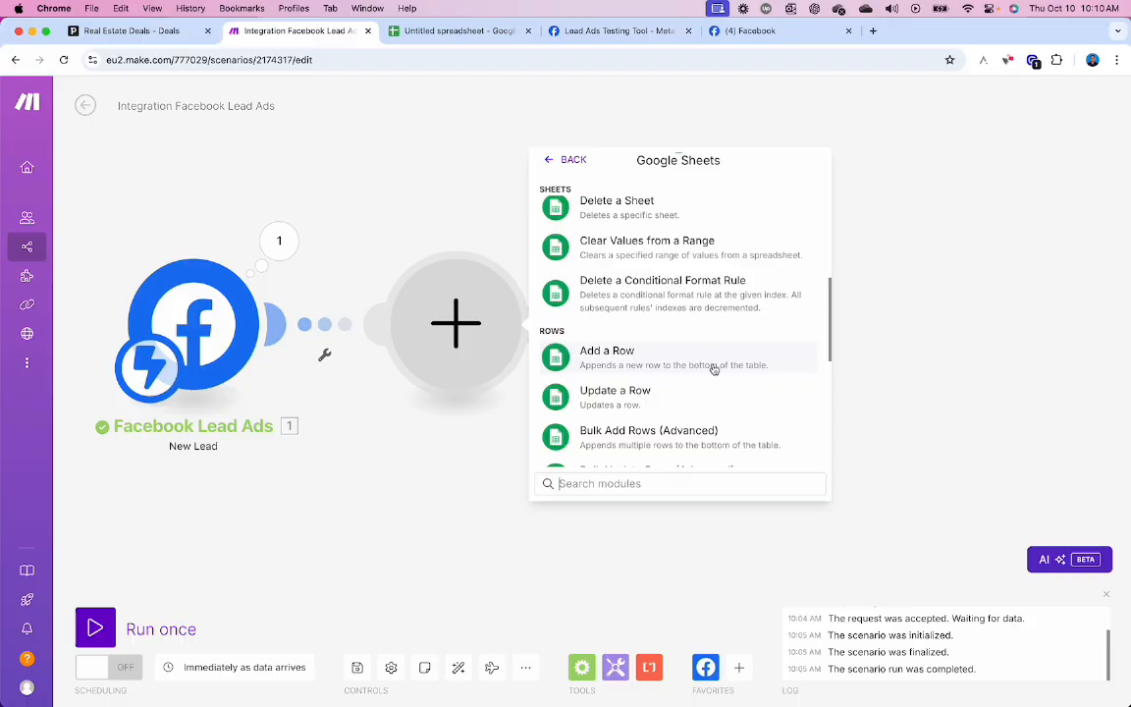
pyautogui.click(718, 366)
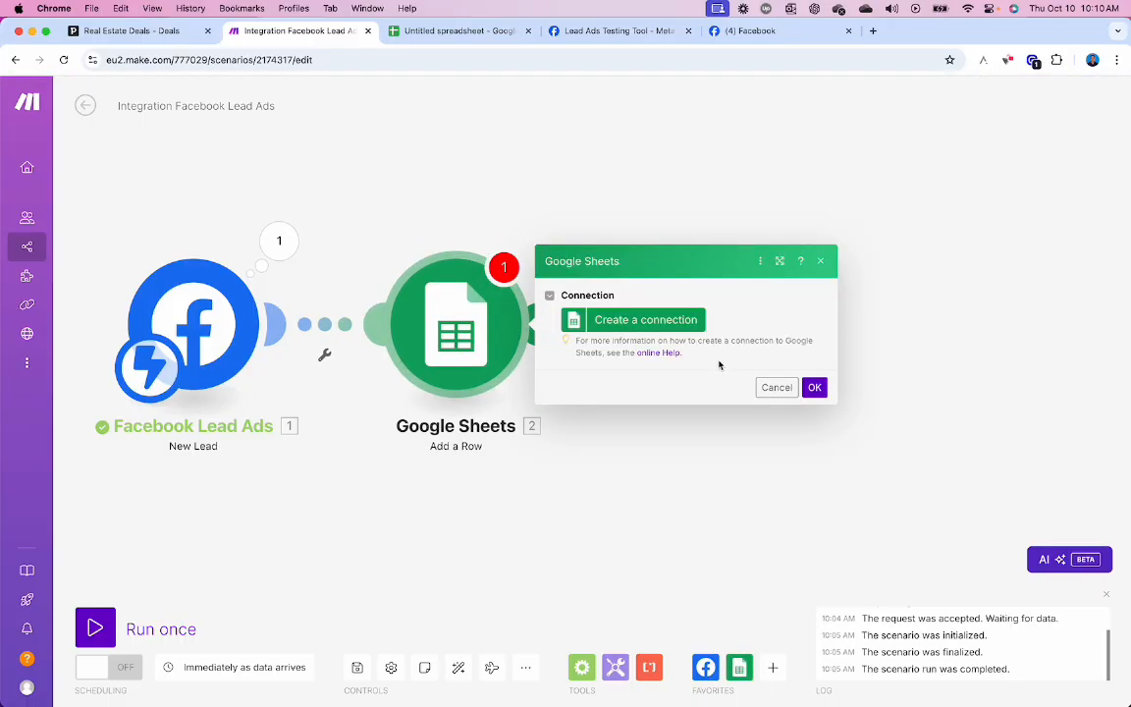
# - Create a new Google connection named 'Test connection'
pyautogui.click(646, 320)
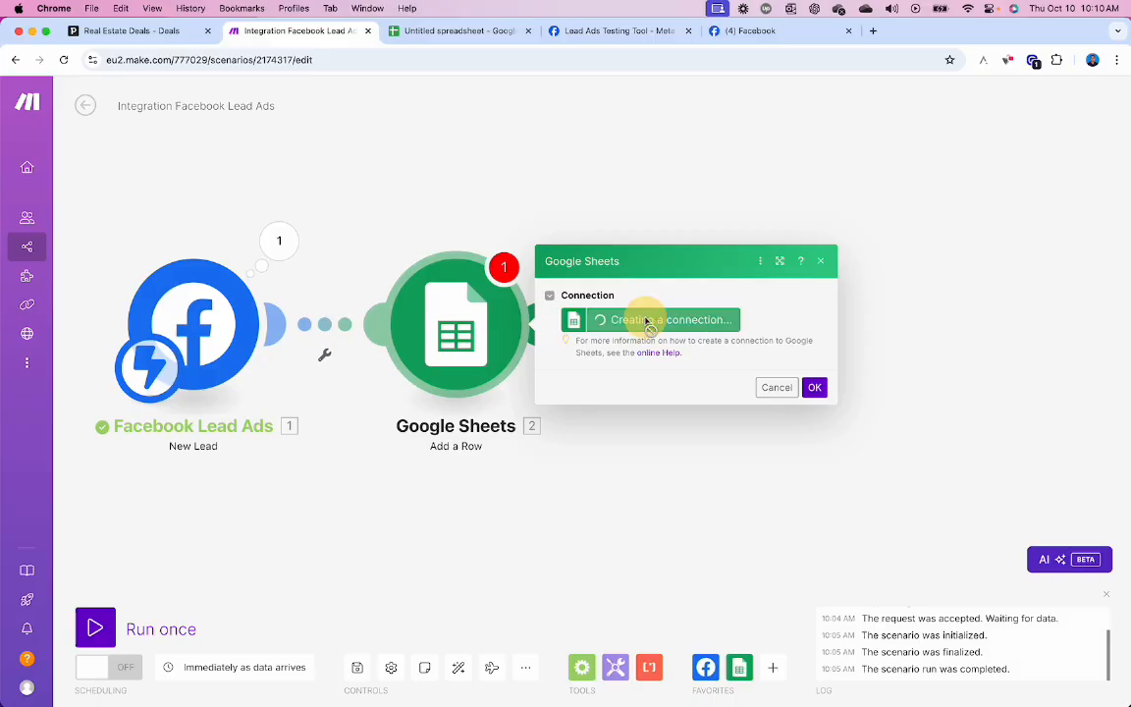
pyautogui.click(941, 241)
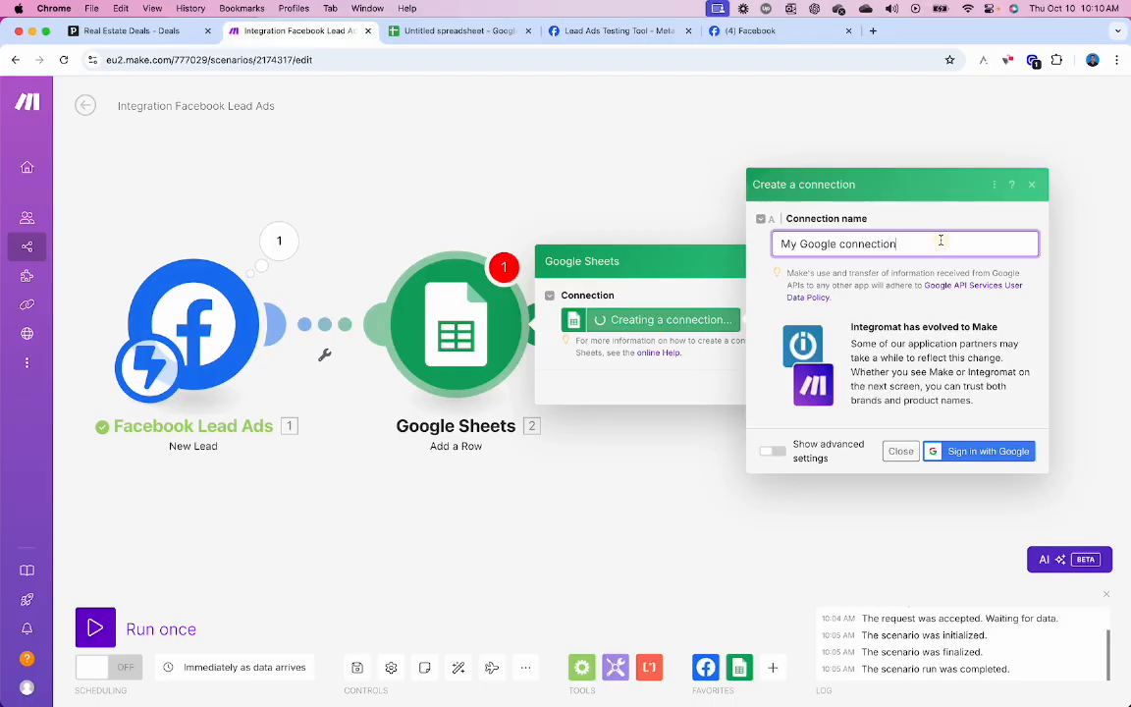
pyautogui.press('super+a')
pyautogui.write('Test connection')
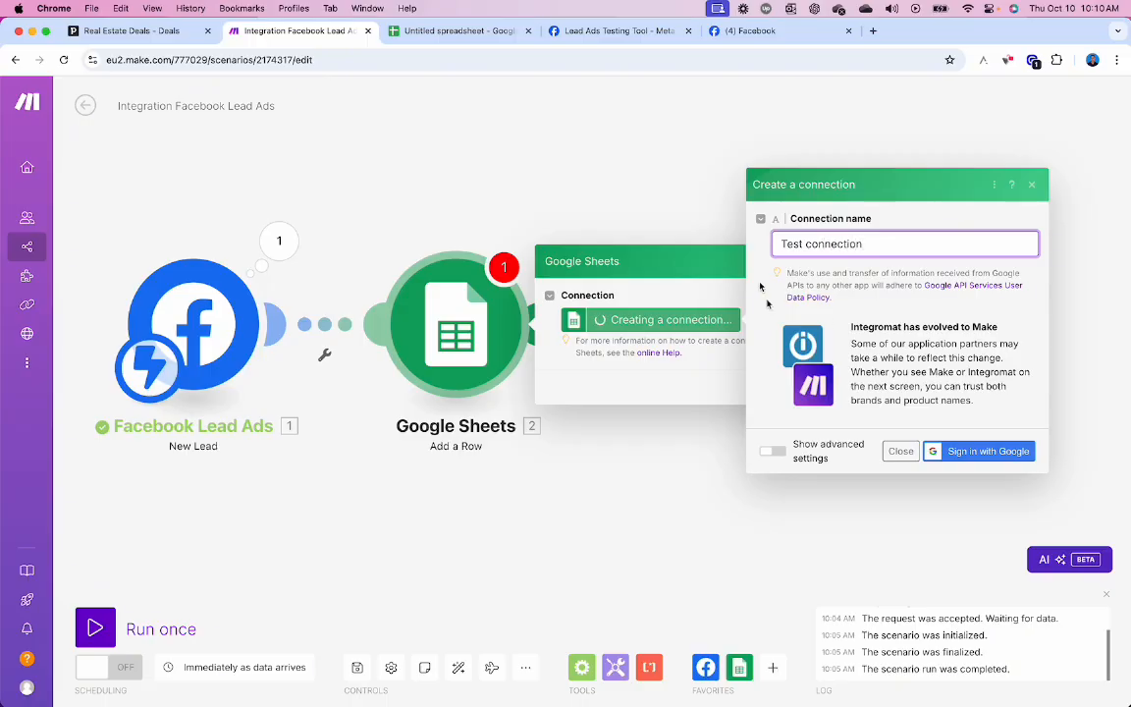
pyautogui.click(904, 315)
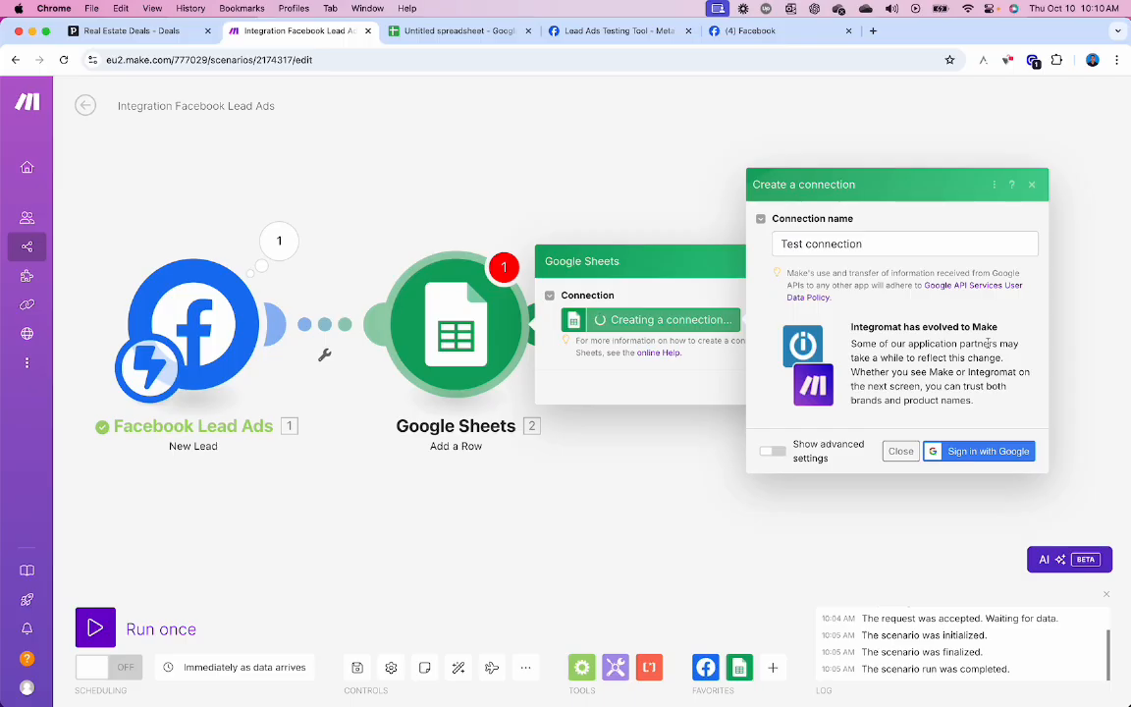
# - Sign in with the Google account and allow Make access to it
pyautogui.click(995, 454)
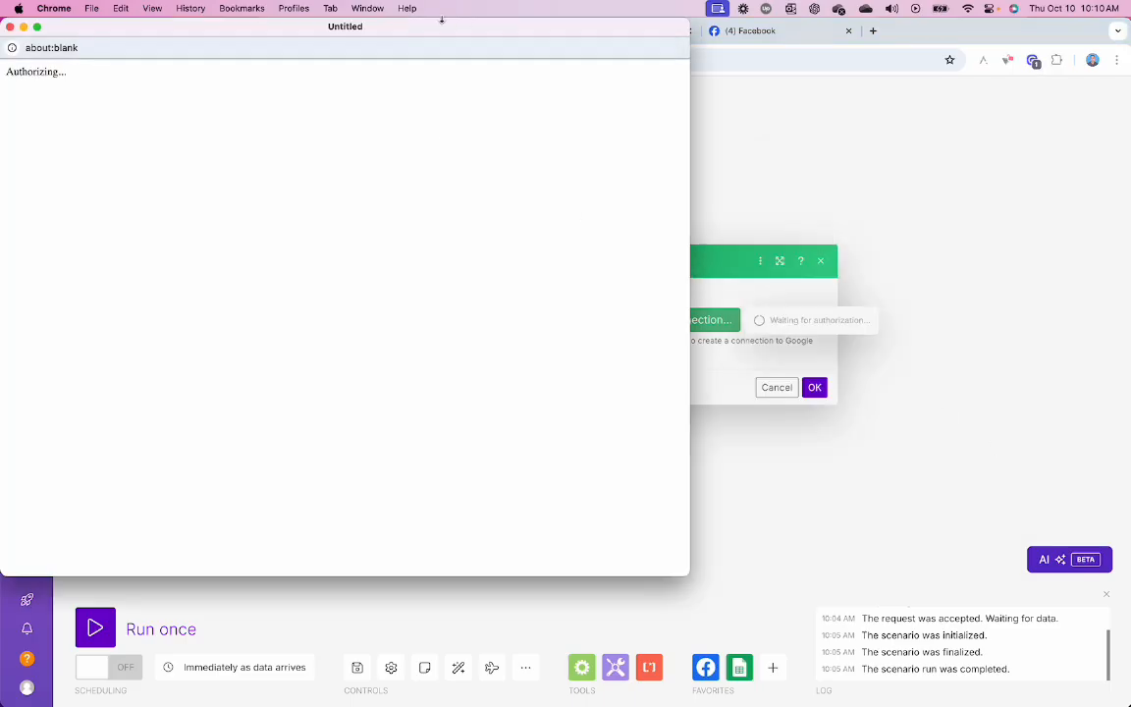
pyautogui.moveTo(439, 29); pyautogui.dragTo(609, 79)
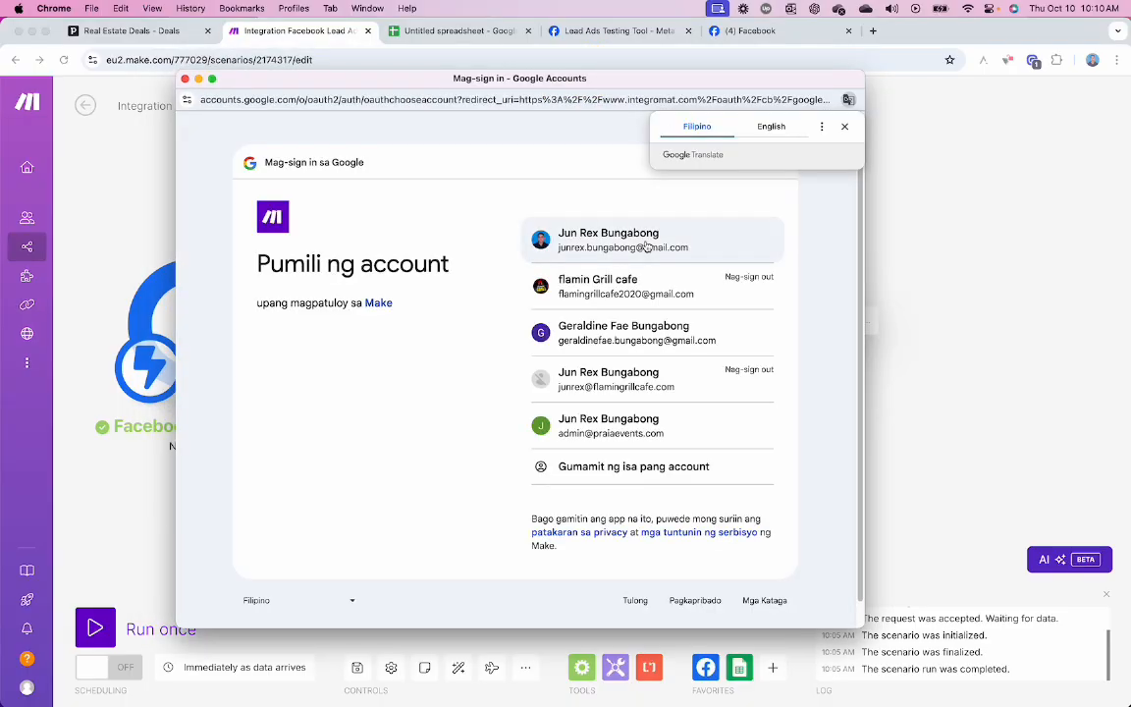
pyautogui.click(643, 241)
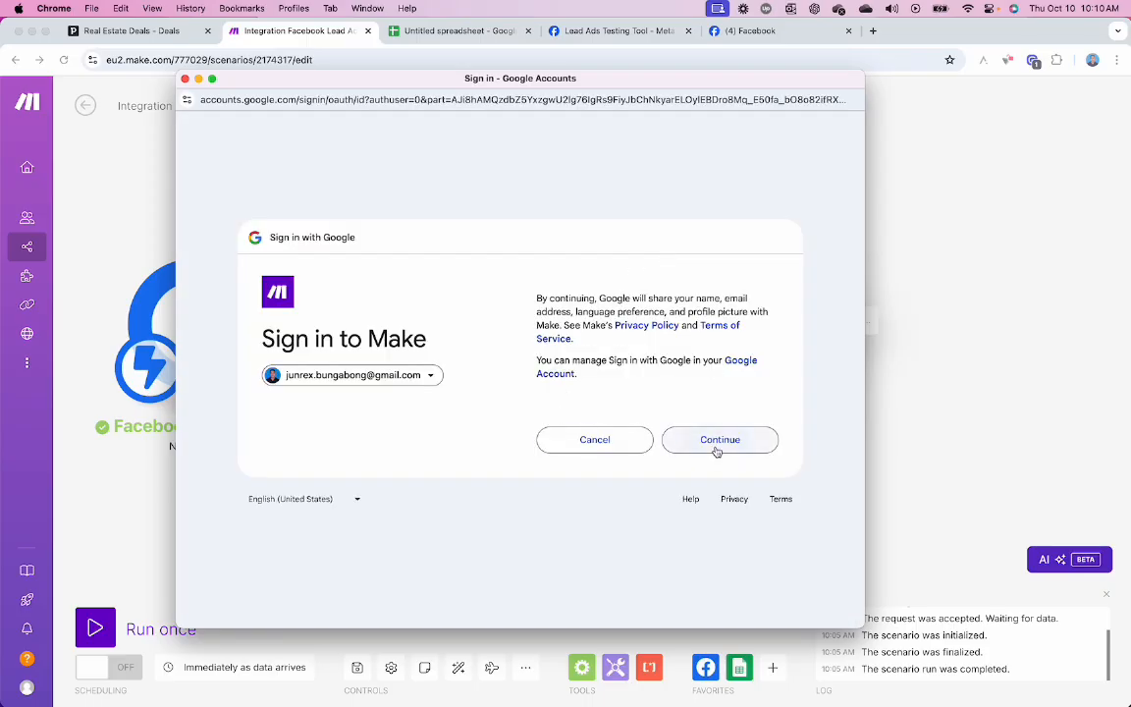
pyautogui.click(717, 447)
pyautogui.click(716, 515)
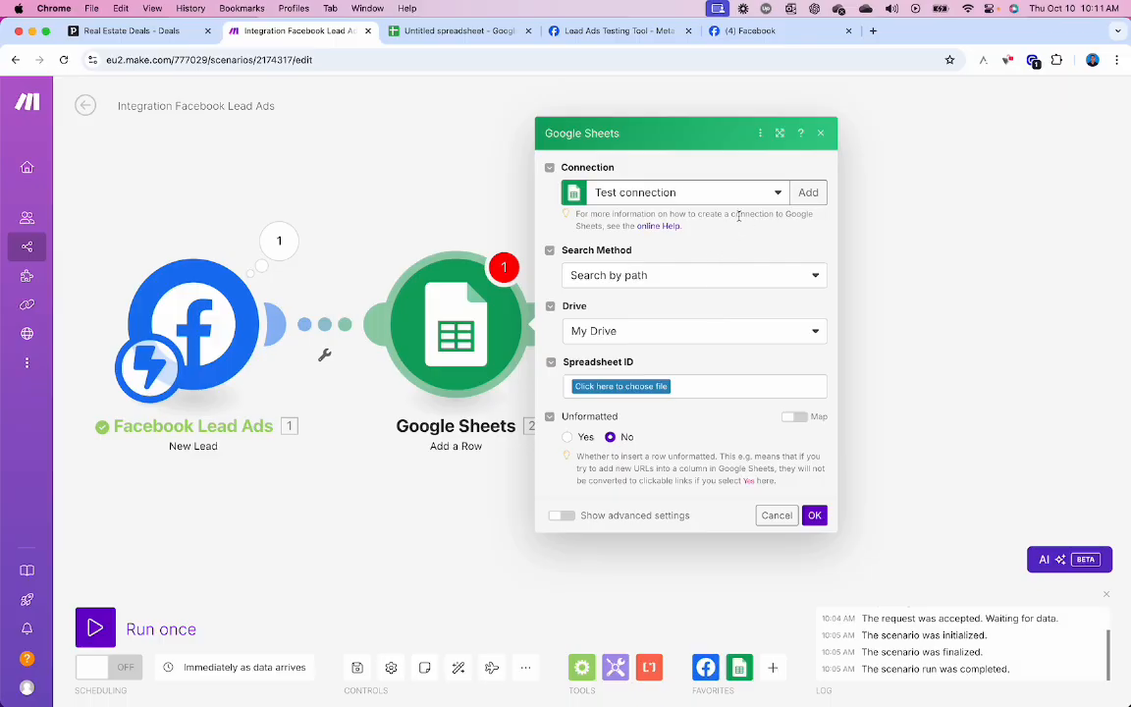
# - Rename the spreadsheet to 'googlesheet test CRM'
pyautogui.click(423, 32)
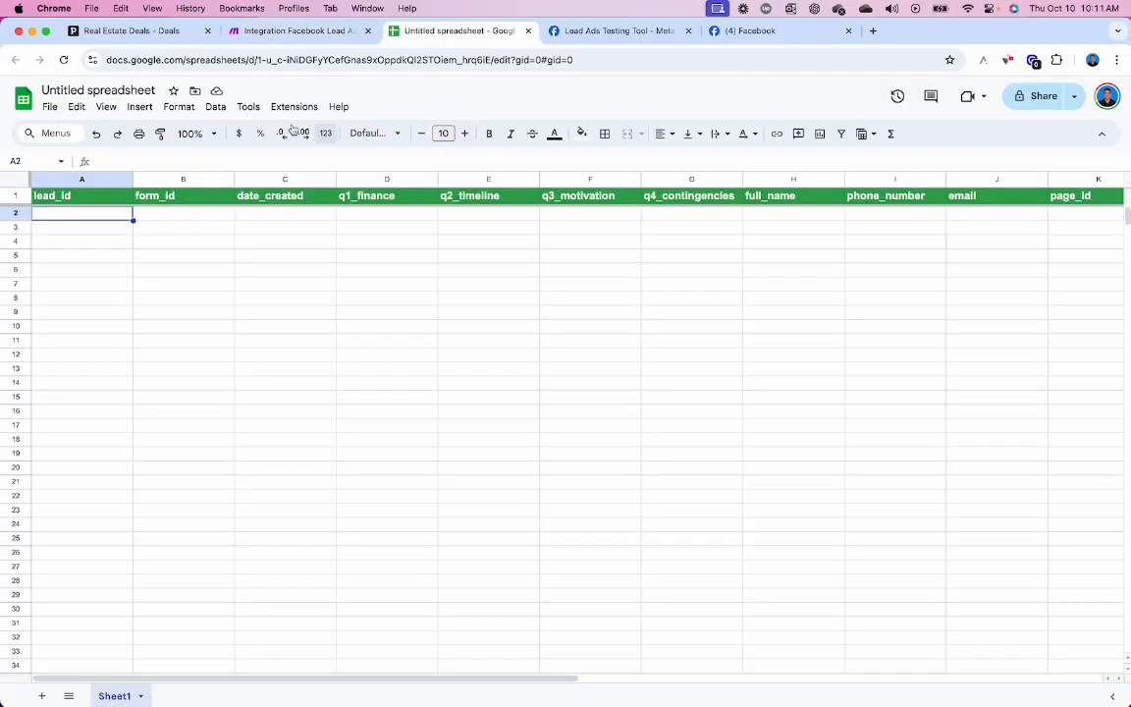
pyautogui.click(128, 90)
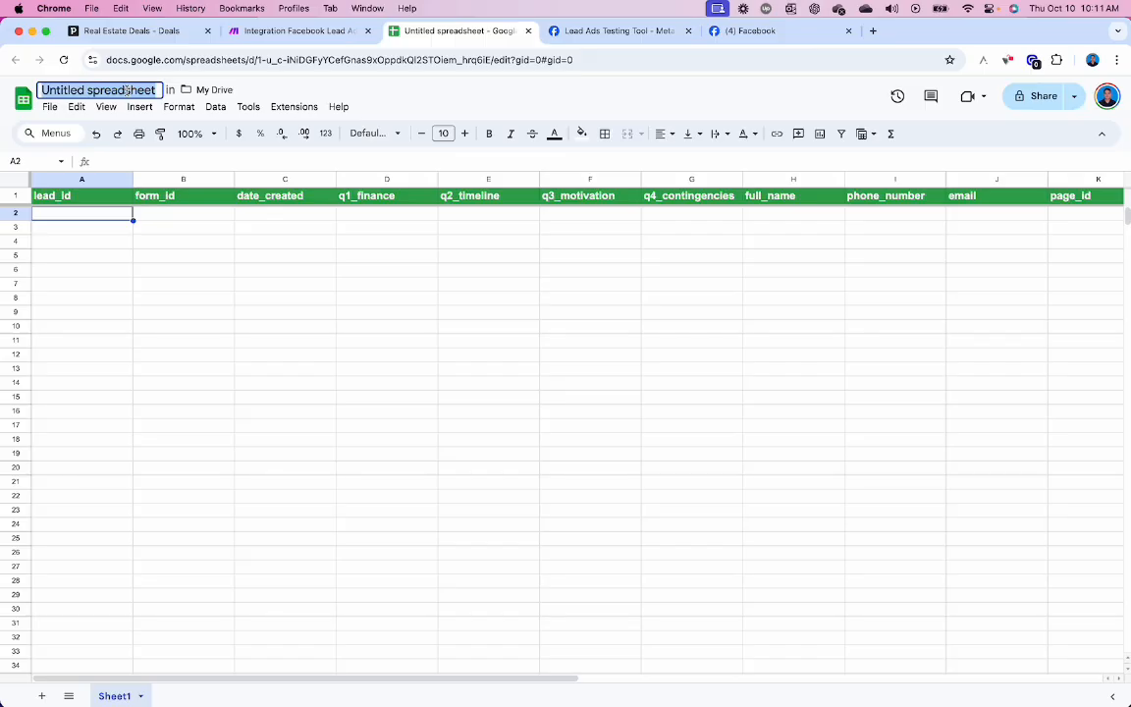
pyautogui.write('googleshee')
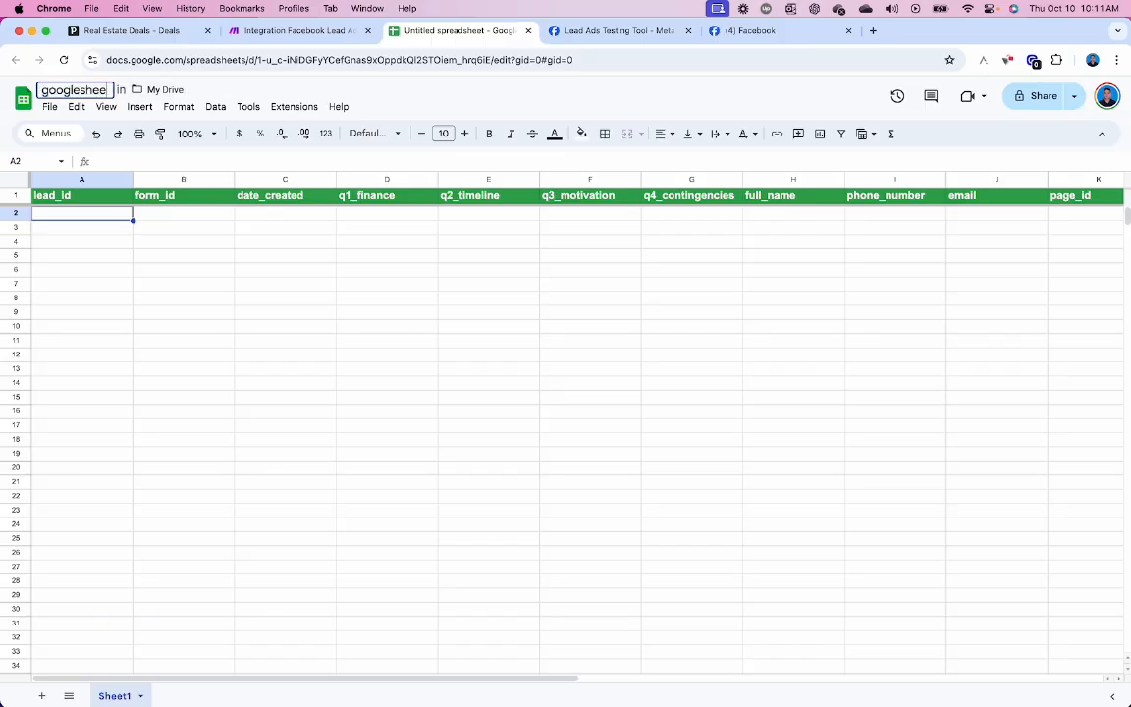
pyautogui.write('t test CRM')
pyautogui.click(285, 270)
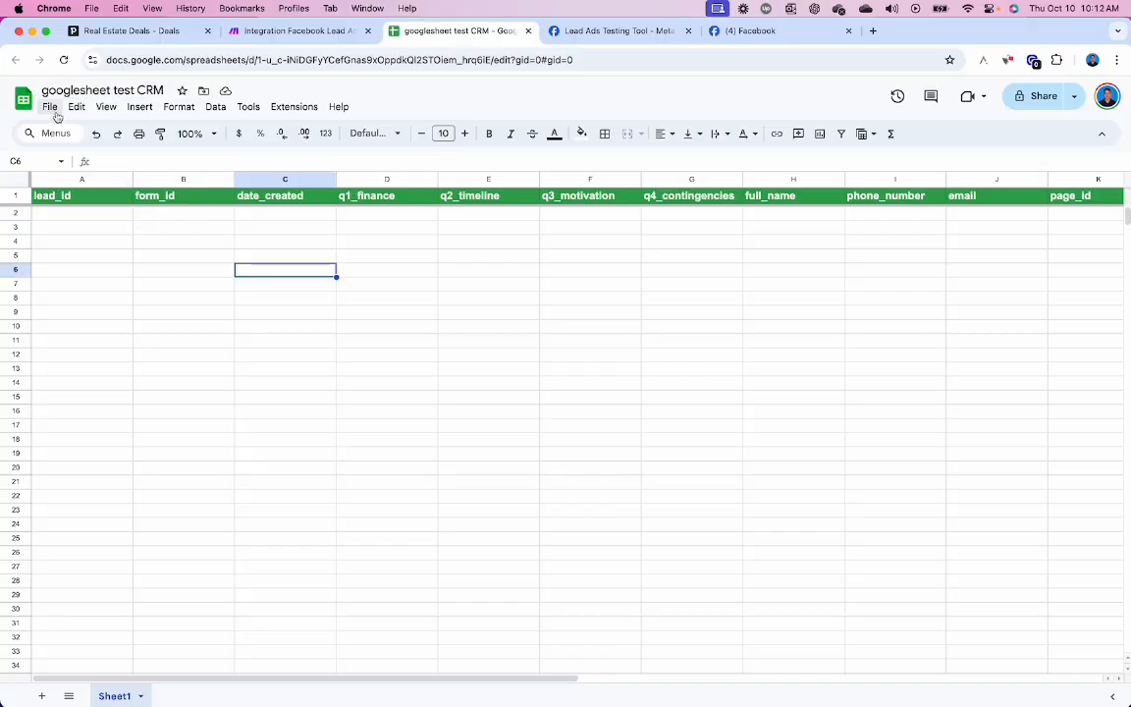
# - Move the spreadsheet into a new My Drive folder named '...googlesheet test CRM'
pyautogui.click(49, 106)
pyautogui.click(56, 323)
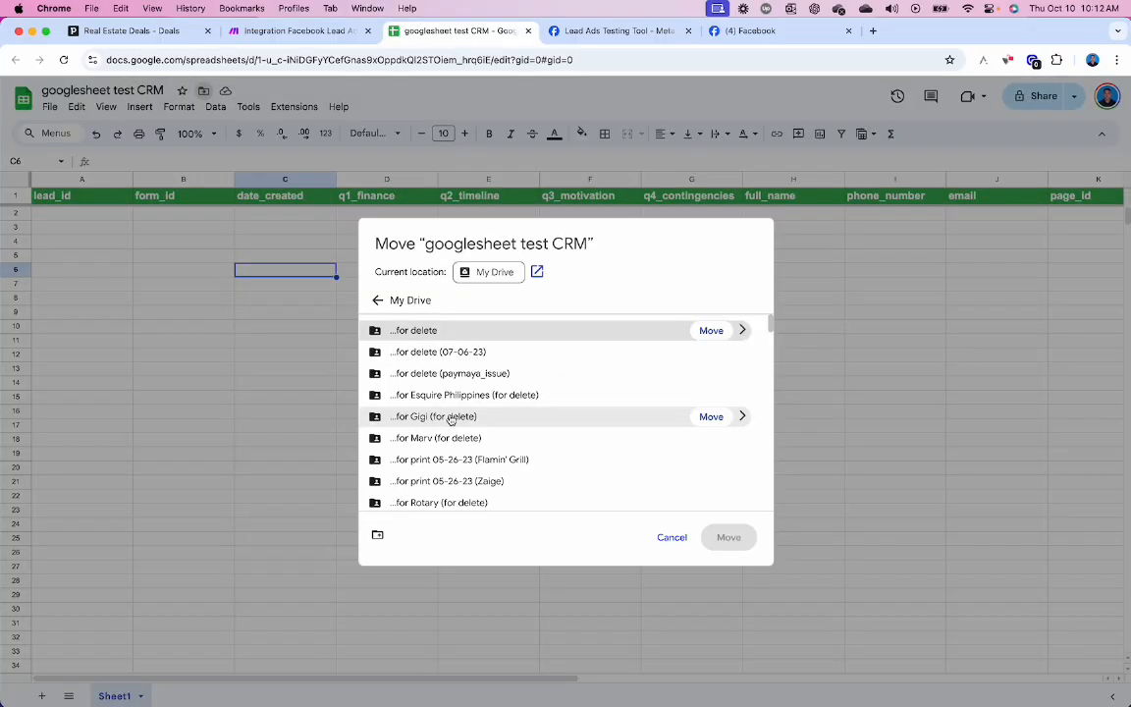
pyautogui.click(377, 534)
pyautogui.write('...goo')
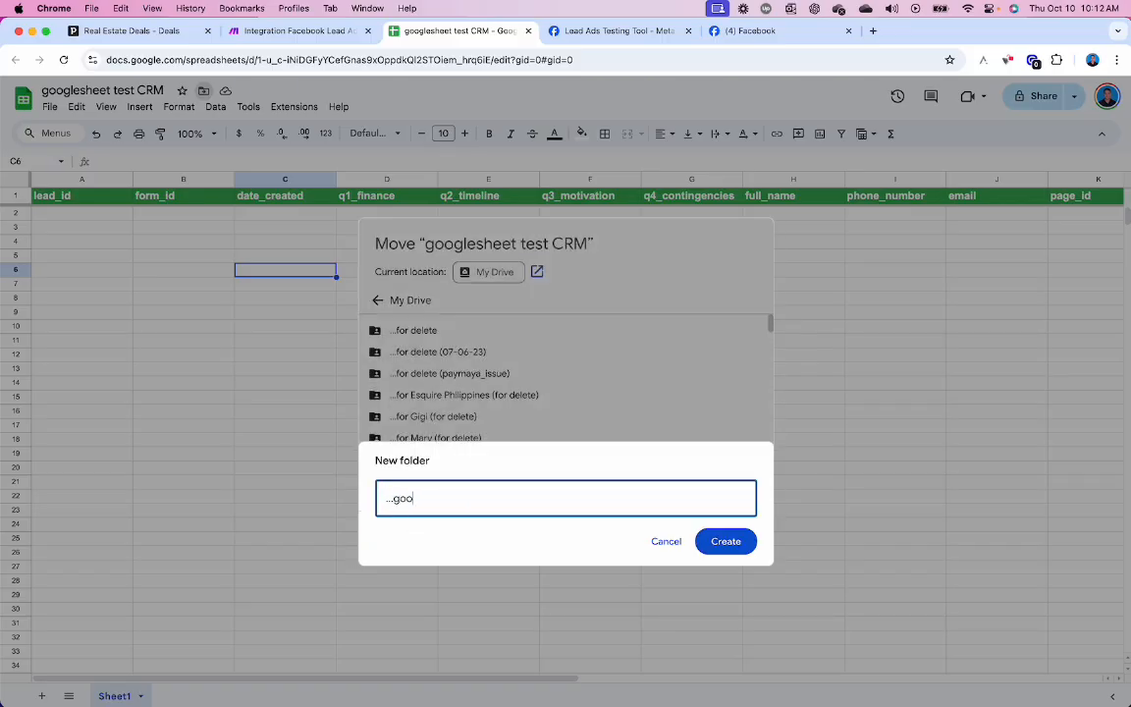
pyautogui.write('glesheet test CRM')
pyautogui.click(725, 541)
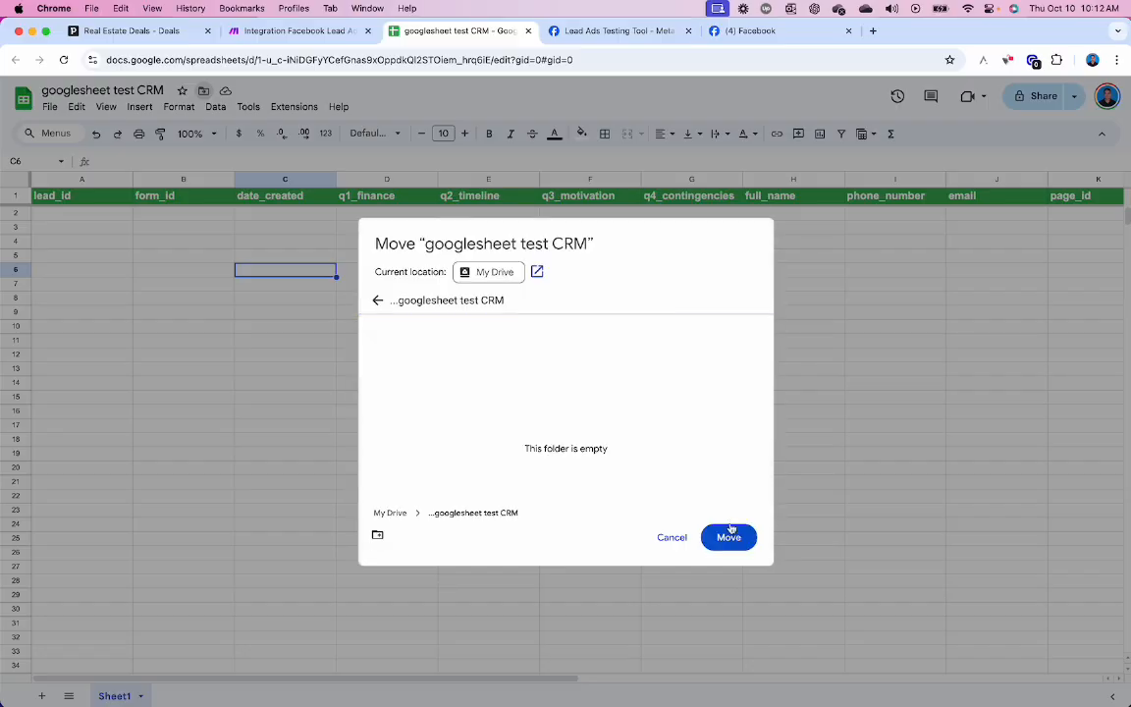
pyautogui.click(730, 537)
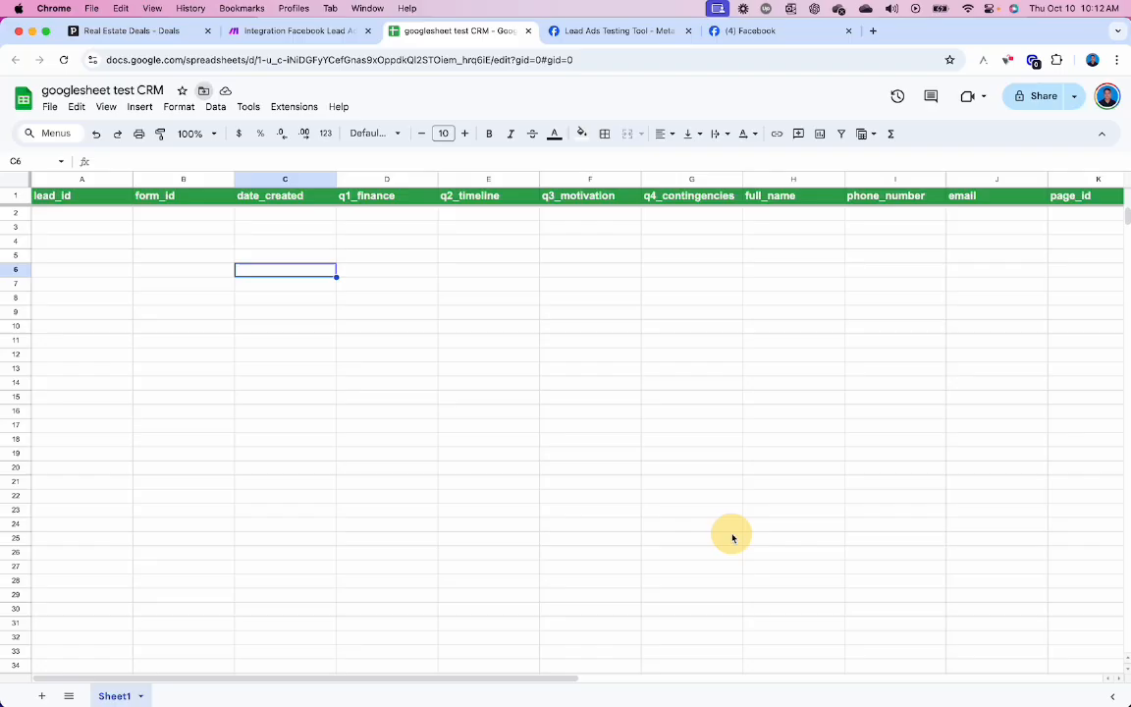
# - Set the module's Spreadsheet ID to the googlesheet test CRM file, found by searching 'go'
pyautogui.click(290, 33)
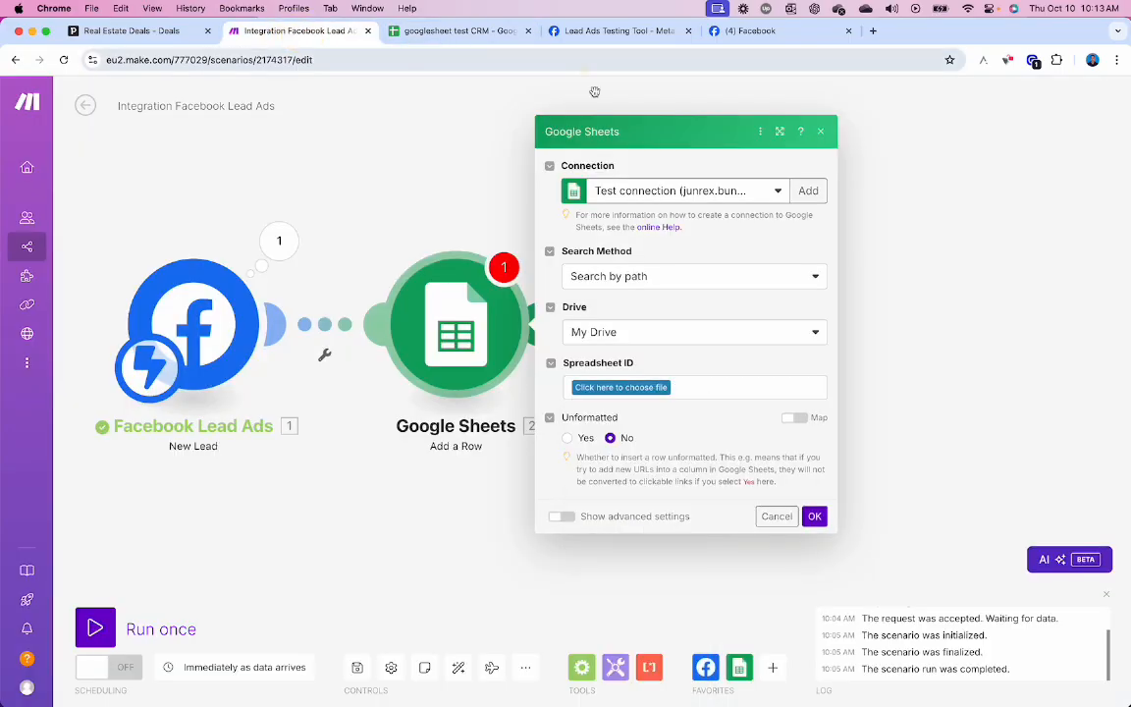
pyautogui.click(664, 388)
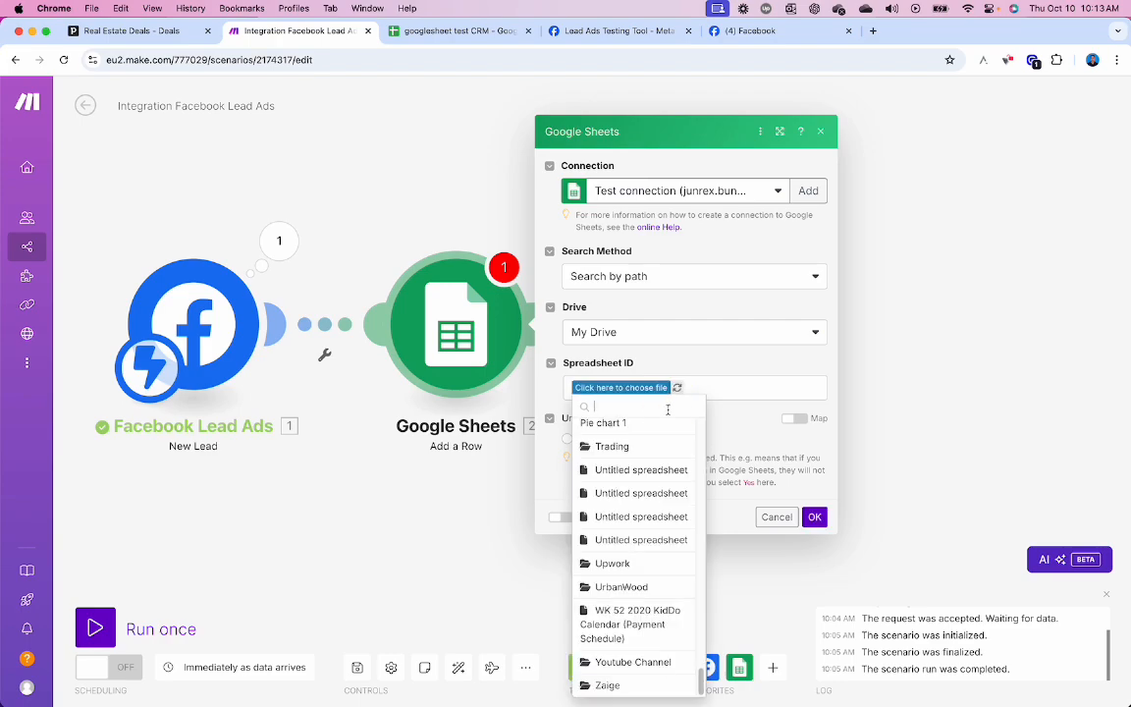
pyautogui.write('go')
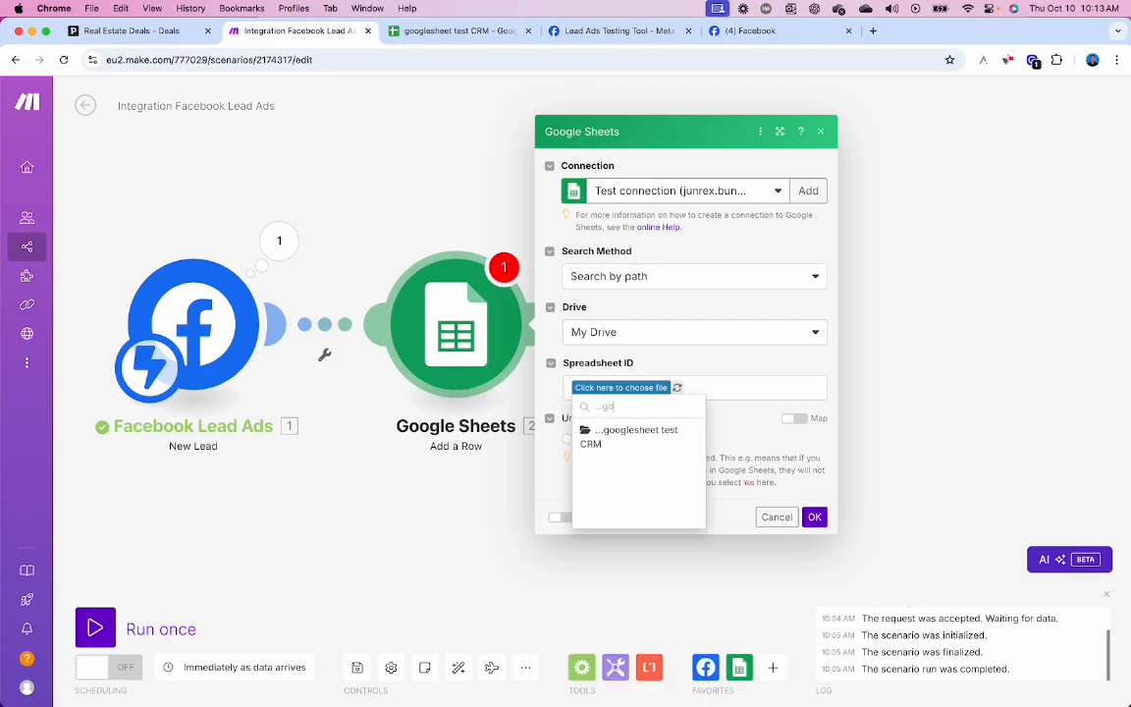
pyautogui.click(636, 433)
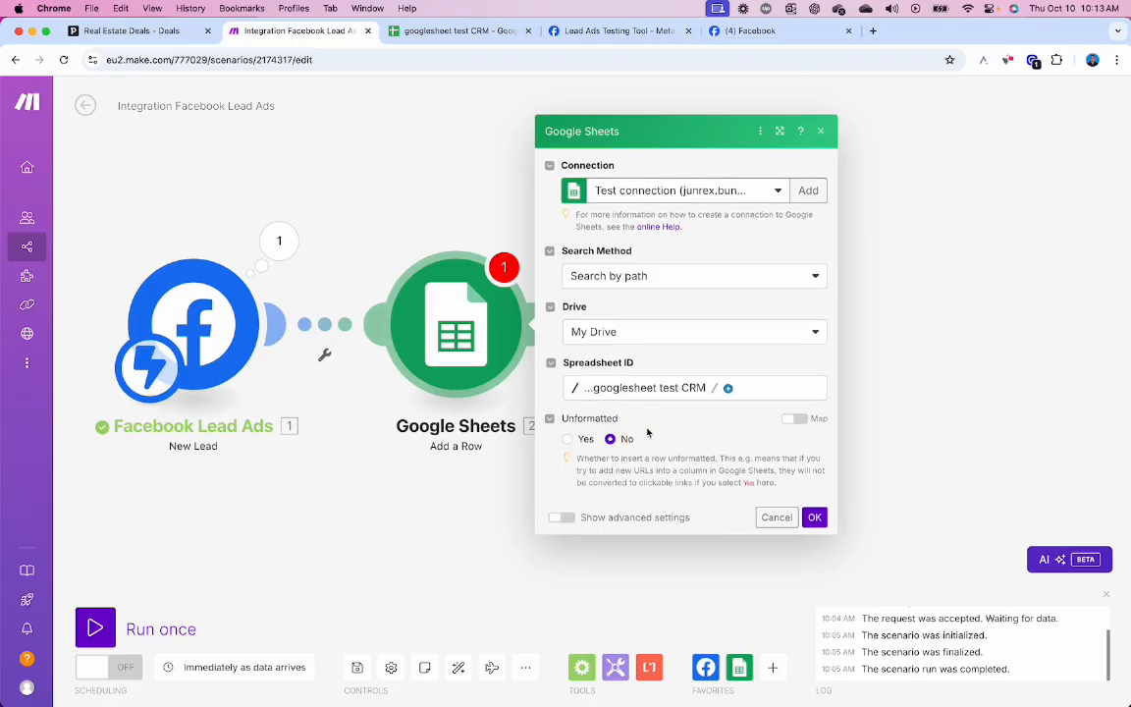
pyautogui.click(728, 388)
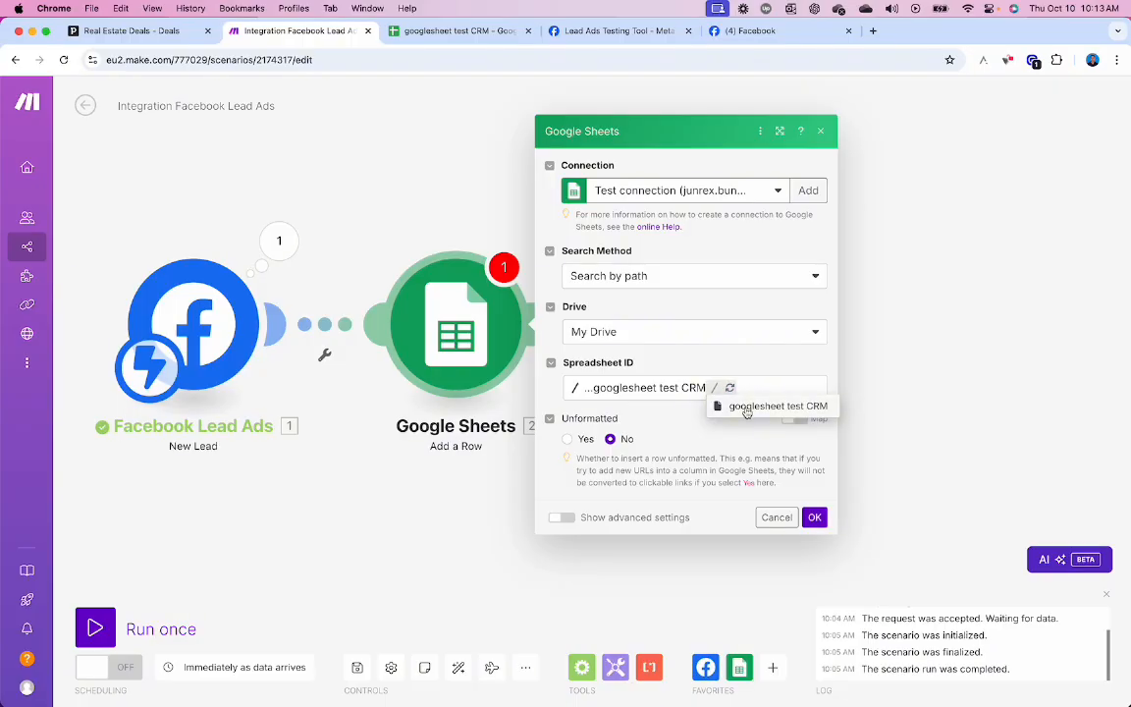
pyautogui.click(746, 410)
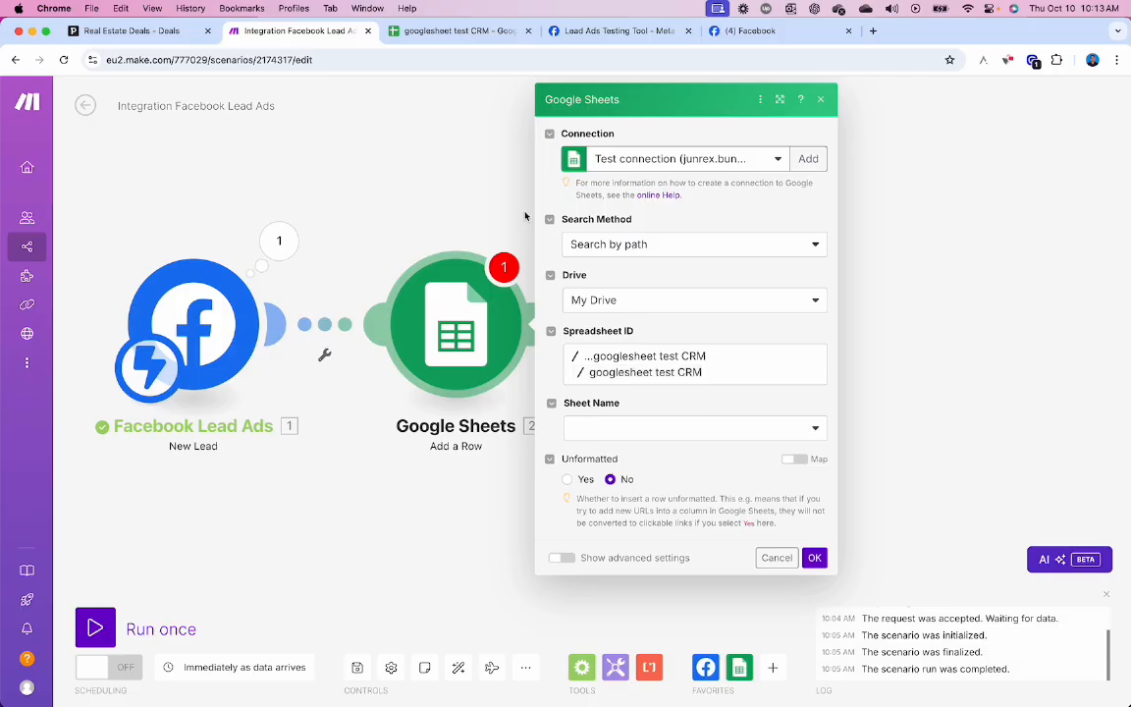
# - Add and then delete a Sheet2 tab in the CRM spreadsheet, leaving only Sheet1
pyautogui.click(453, 30)
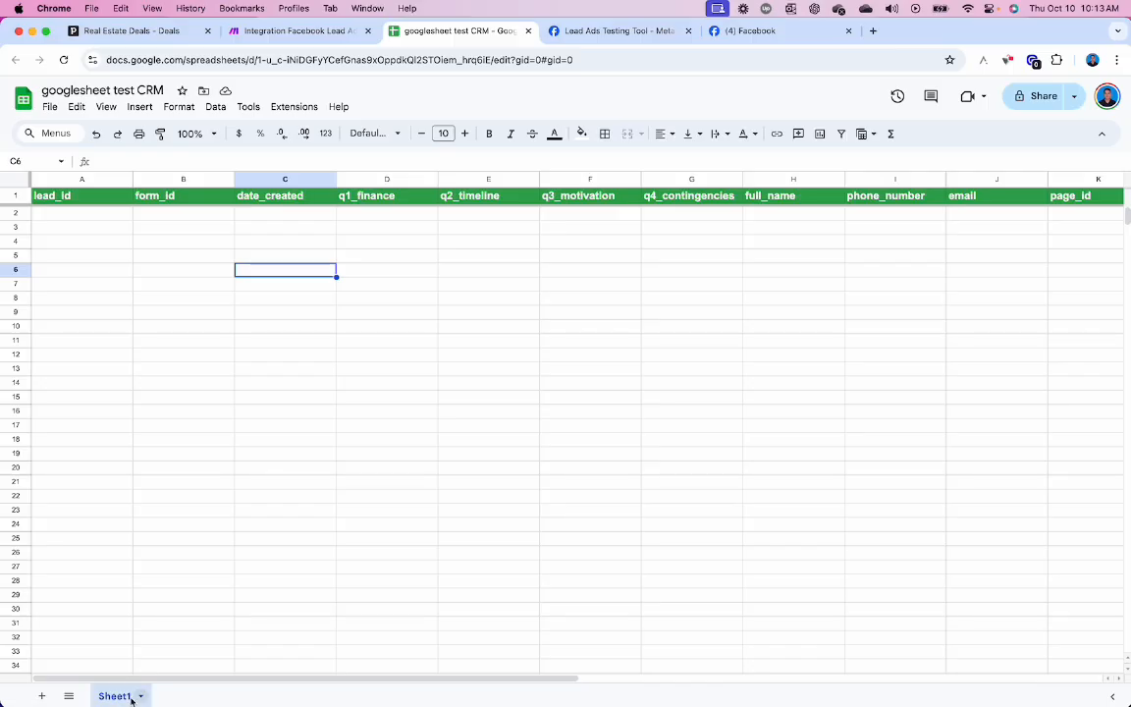
pyautogui.click(43, 695)
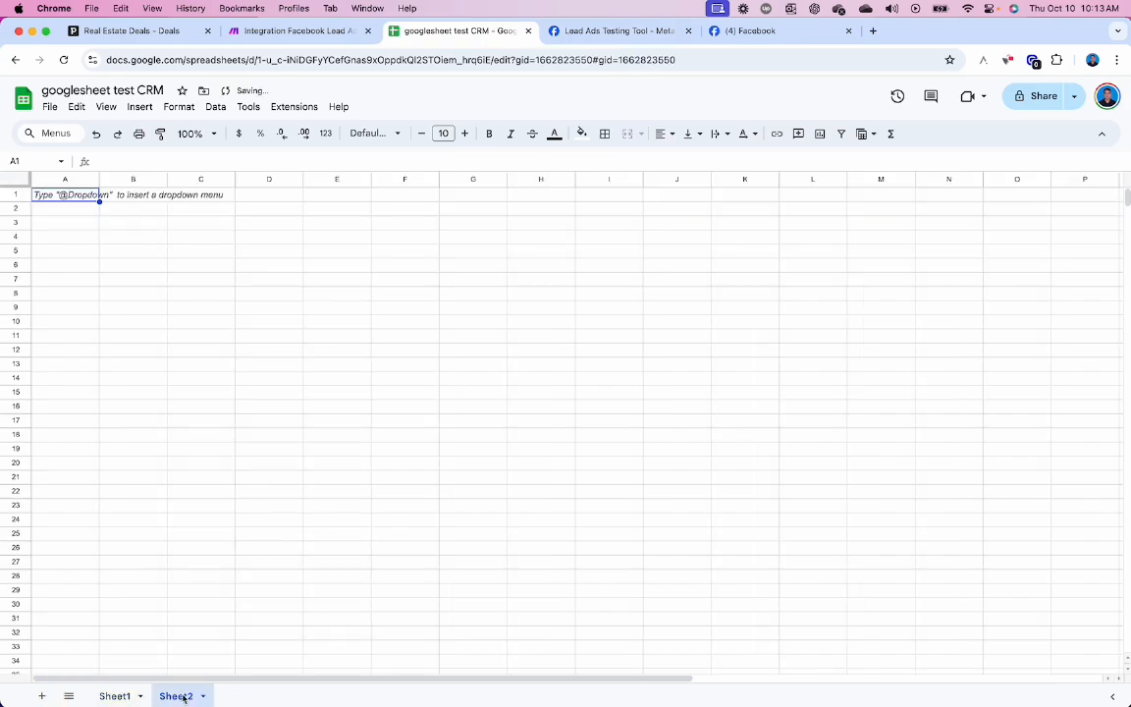
pyautogui.rightClick(184, 696)
pyautogui.click(177, 462)
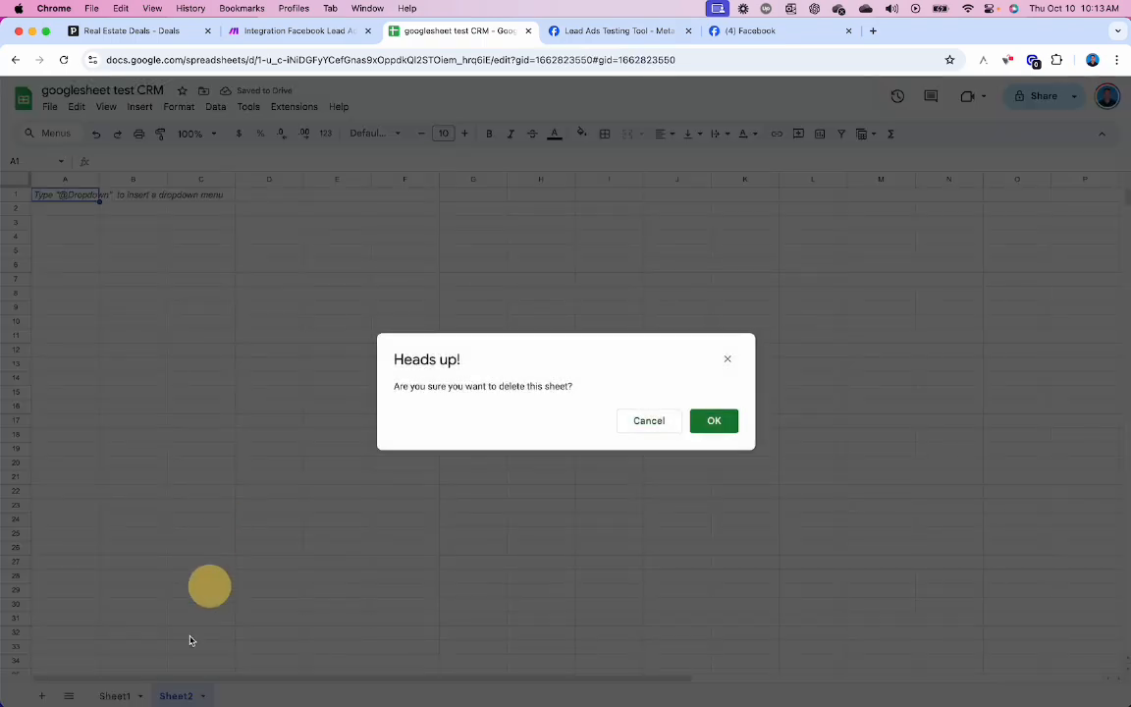
pyautogui.click(715, 425)
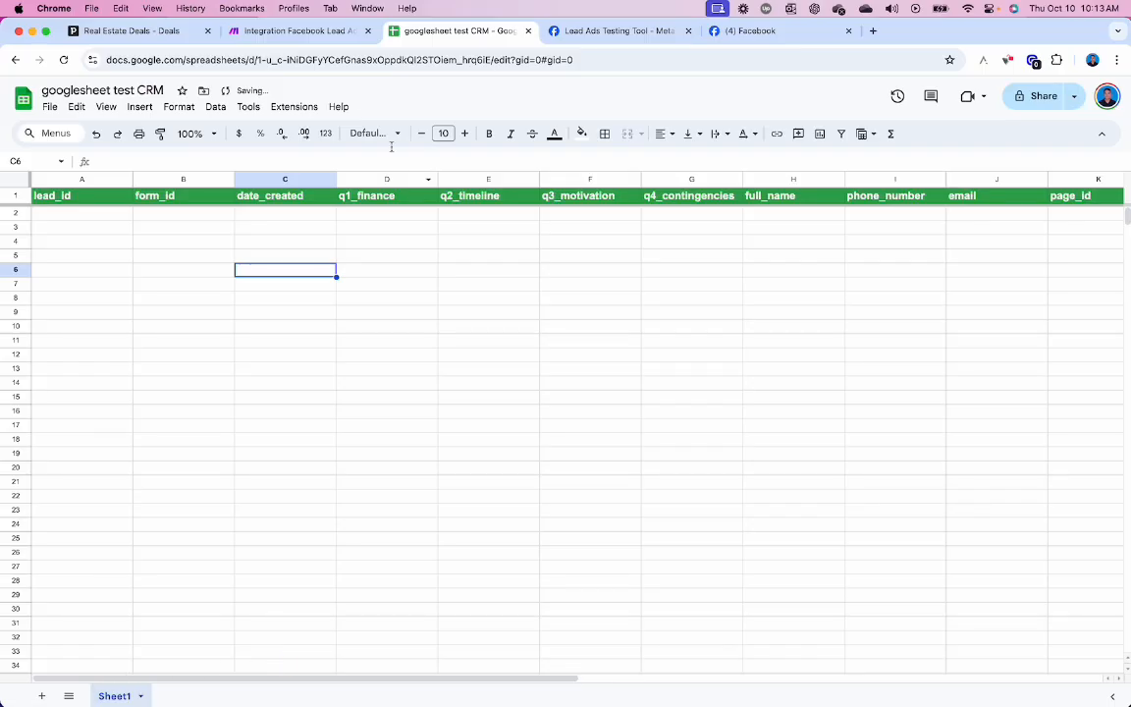
pyautogui.click(324, 34)
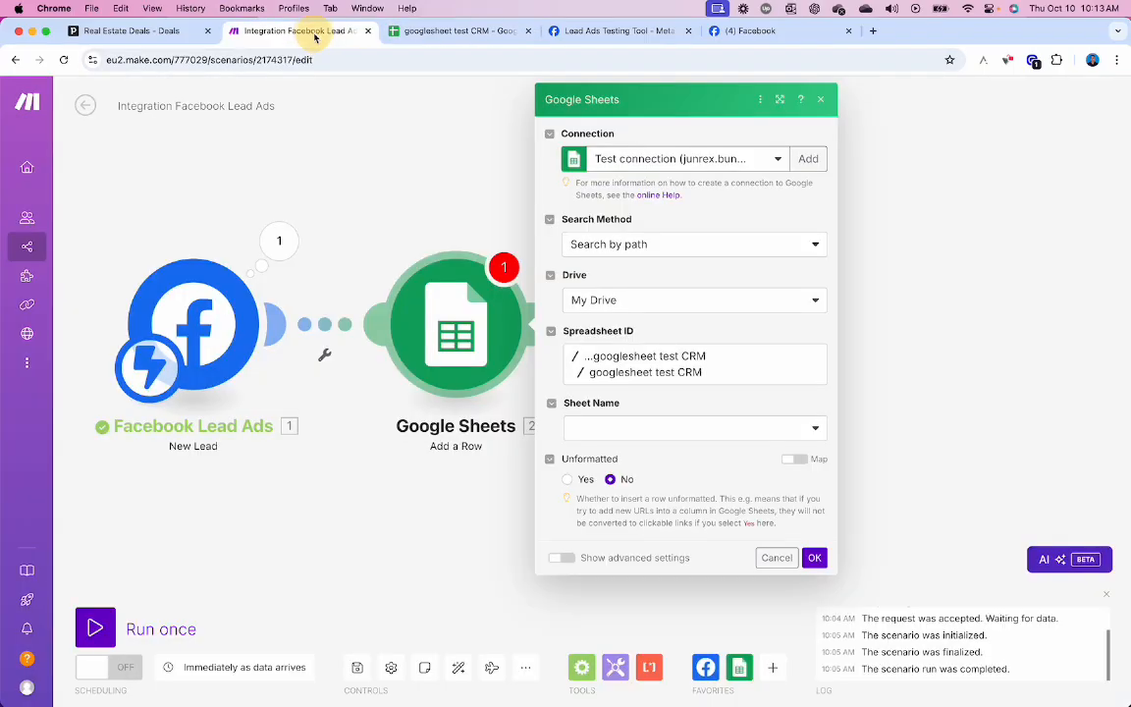
# - Choose Sheet1 with headers as the target and open the lead data panel for lead_id
pyautogui.click(684, 429)
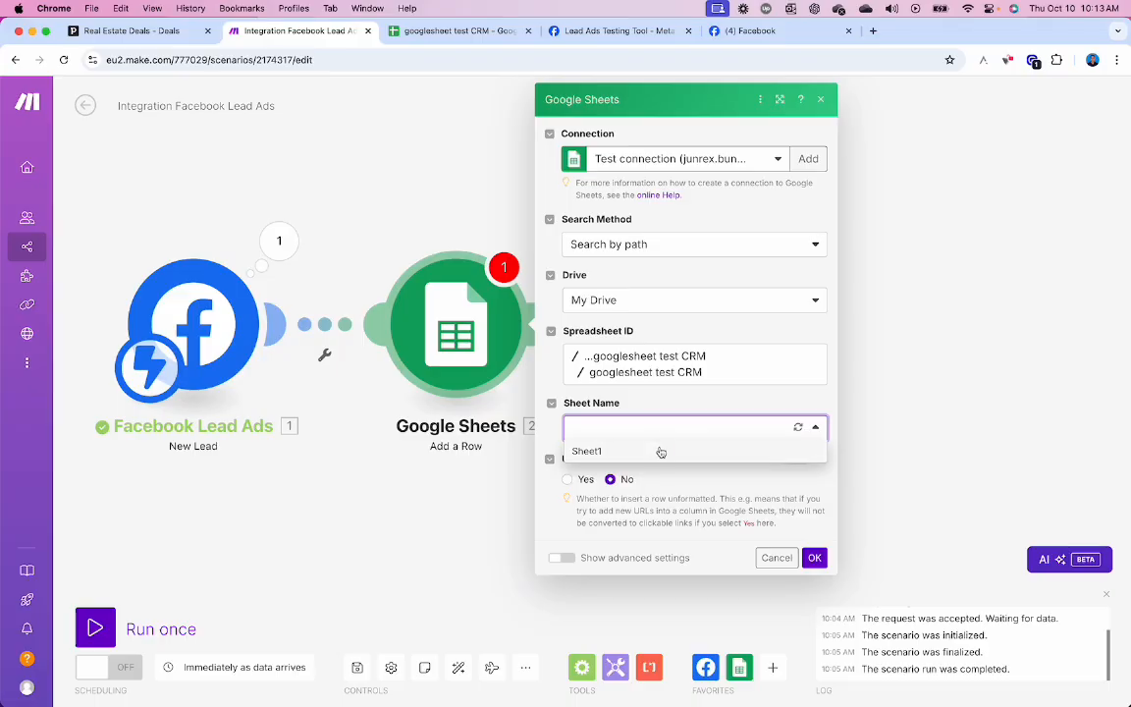
pyautogui.click(660, 452)
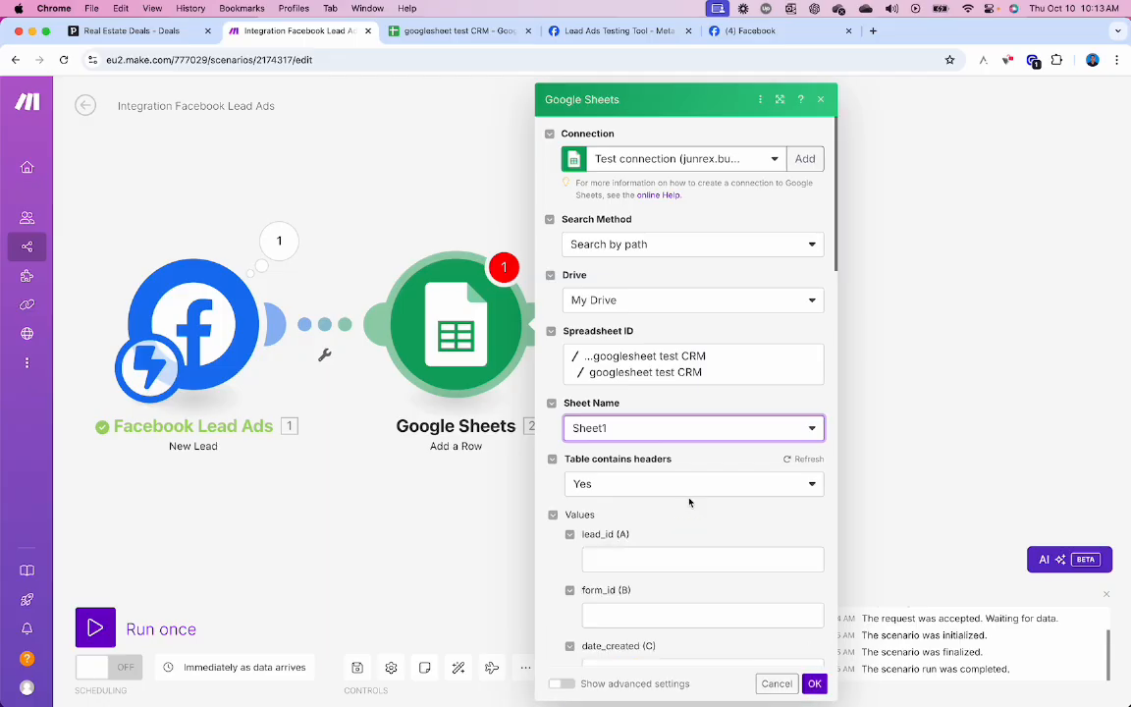
pyautogui.scroll(-5, 690, 502)
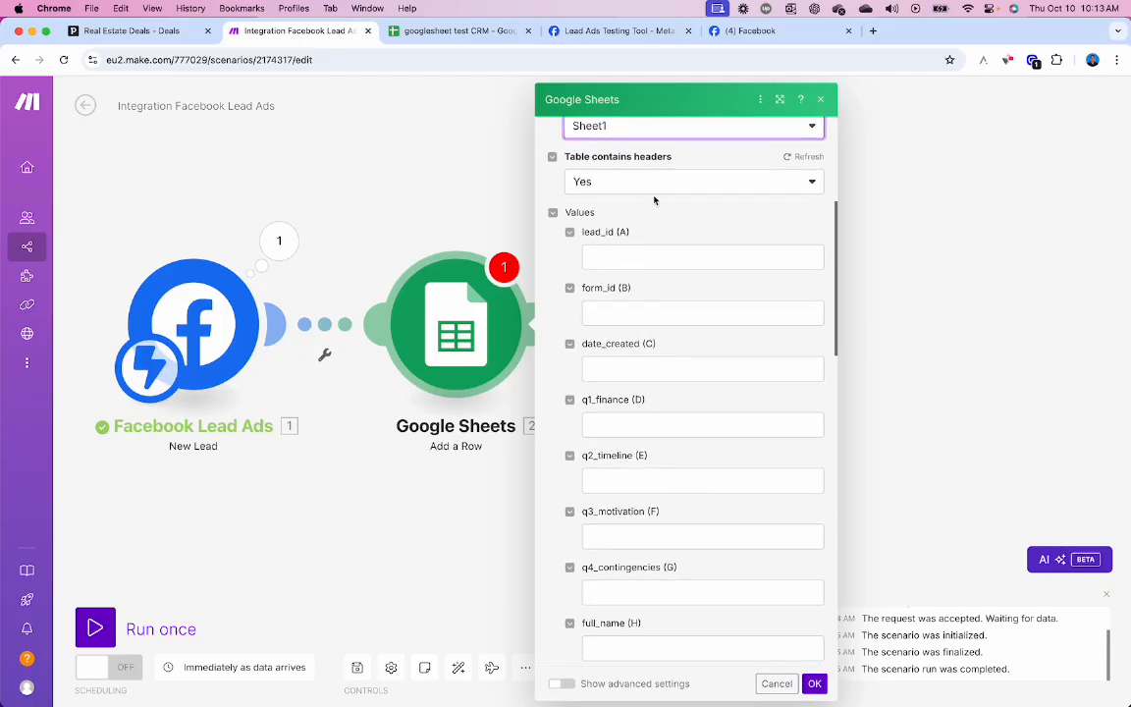
pyautogui.click(437, 31)
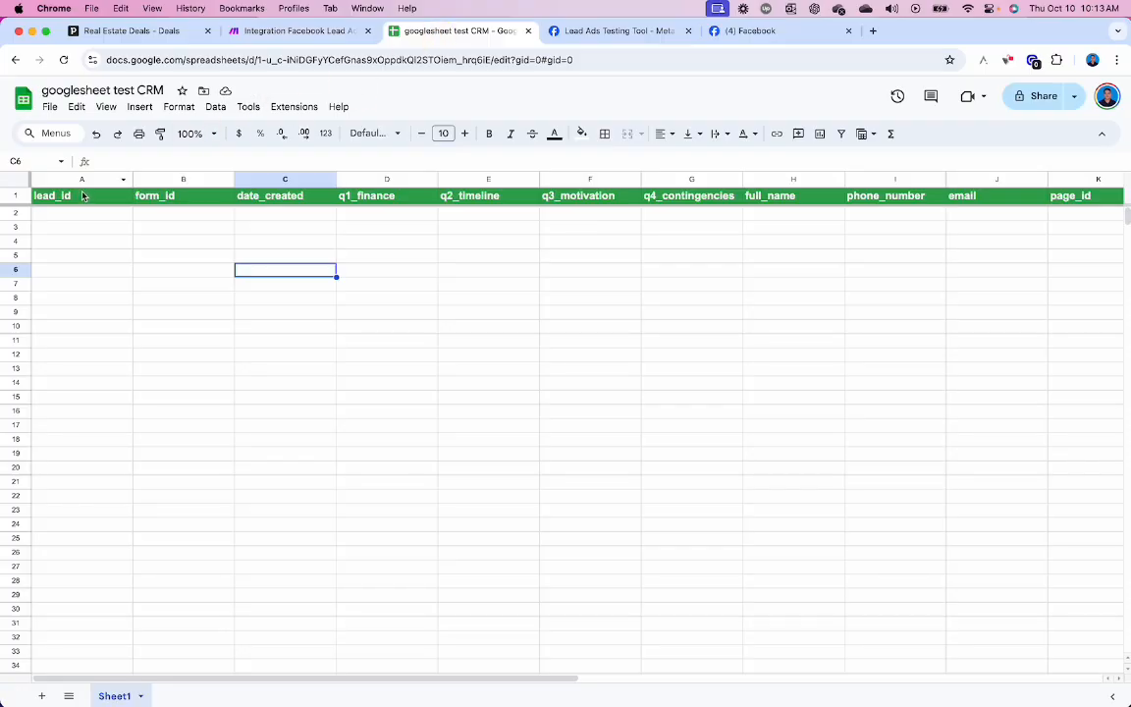
pyautogui.click(301, 30)
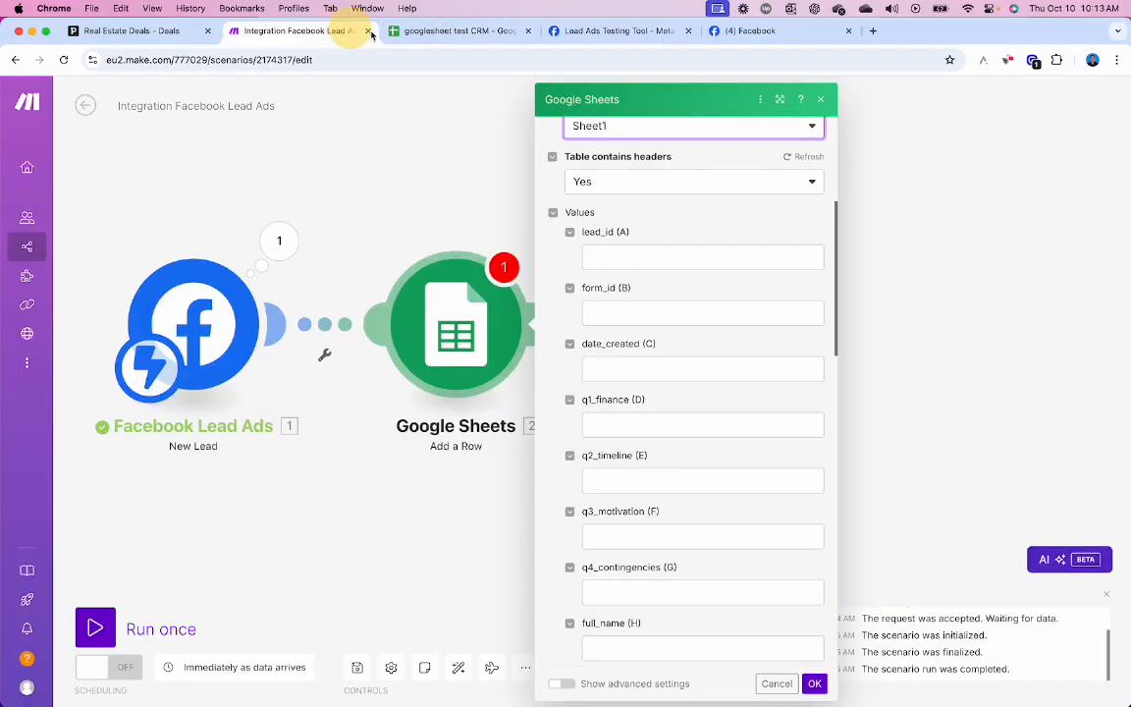
pyautogui.click(699, 255)
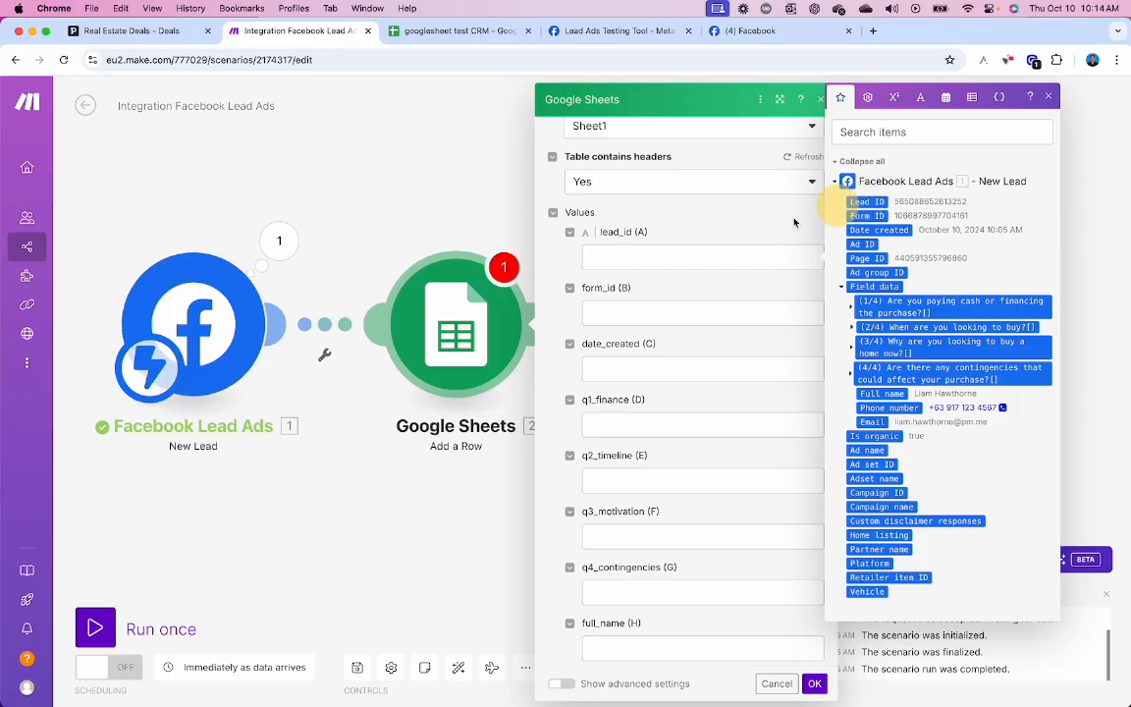
# - Map Lead ID, Form ID, Date created and the four form answers into columns A–G
pyautogui.moveTo(794, 223); pyautogui.dragTo(695, 257)
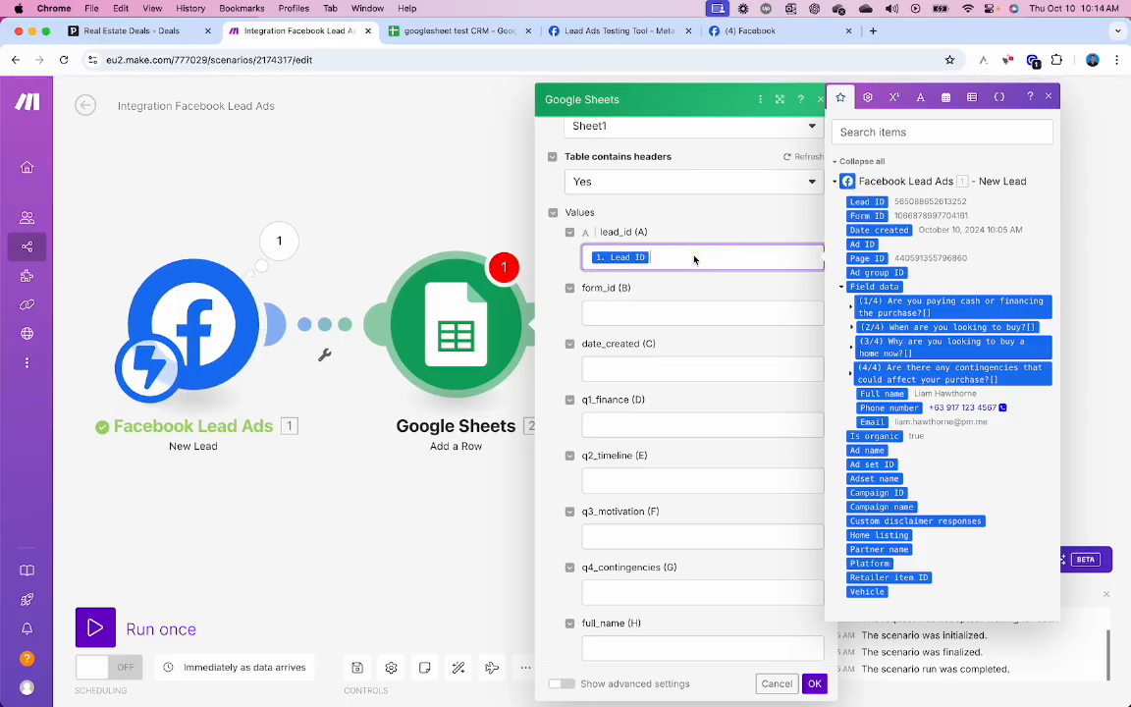
pyautogui.moveTo(867, 216); pyautogui.dragTo(727, 312)
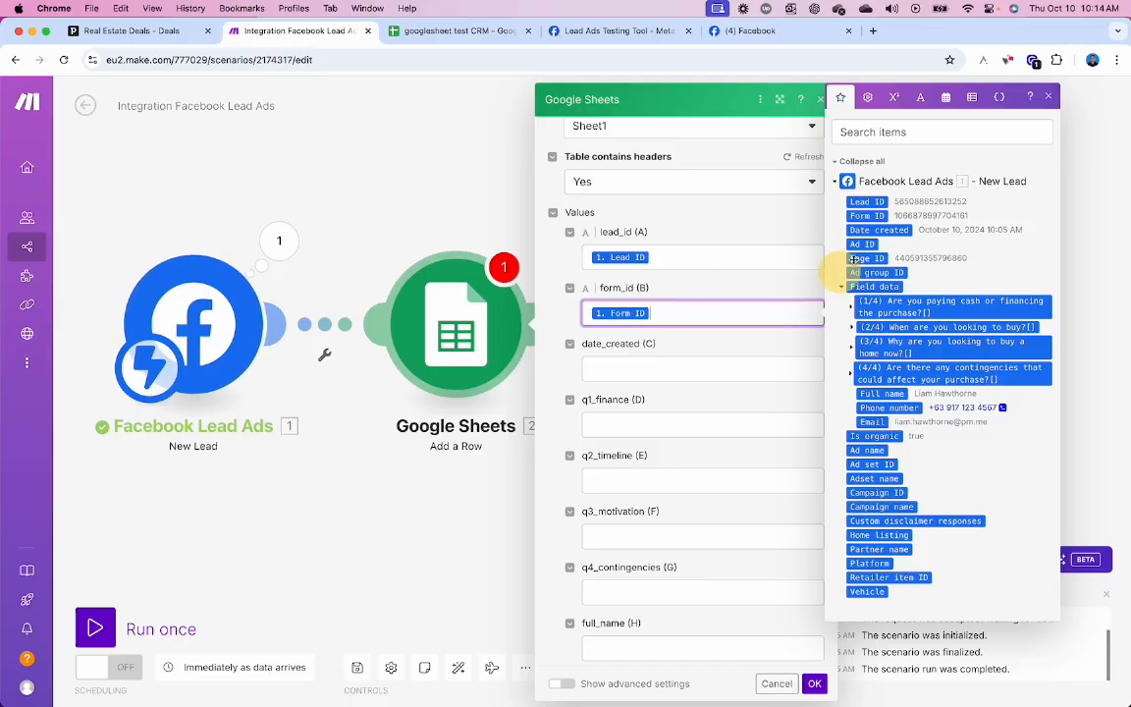
pyautogui.moveTo(882, 226); pyautogui.dragTo(711, 367)
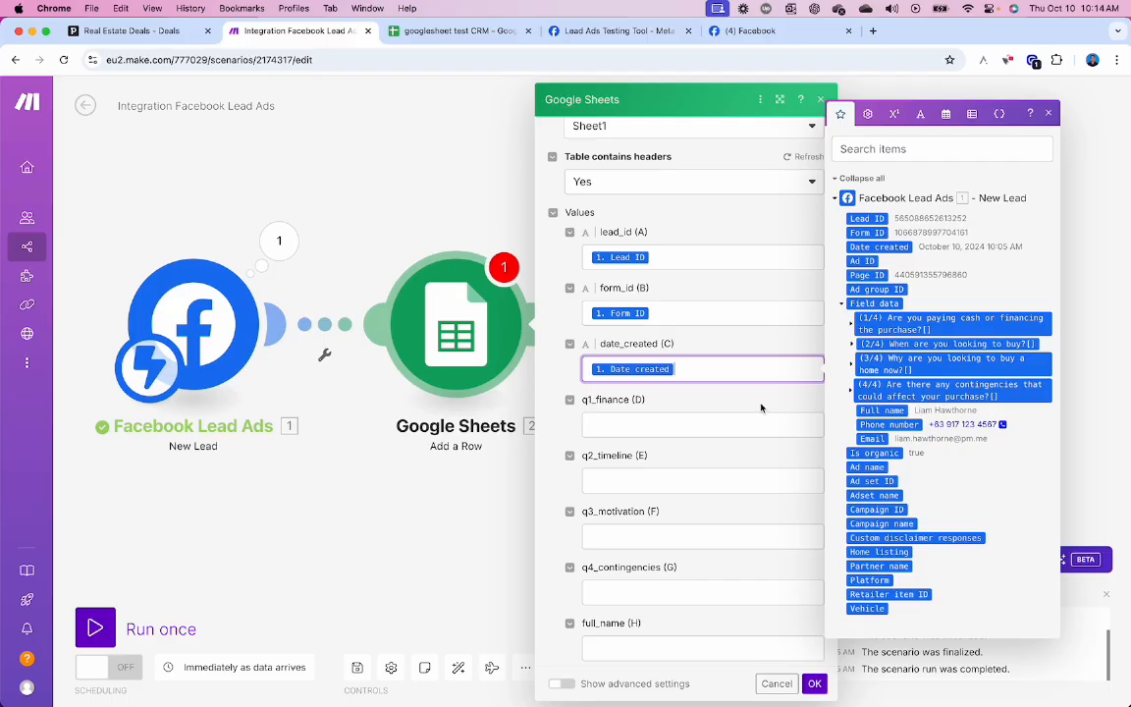
pyautogui.click(778, 424)
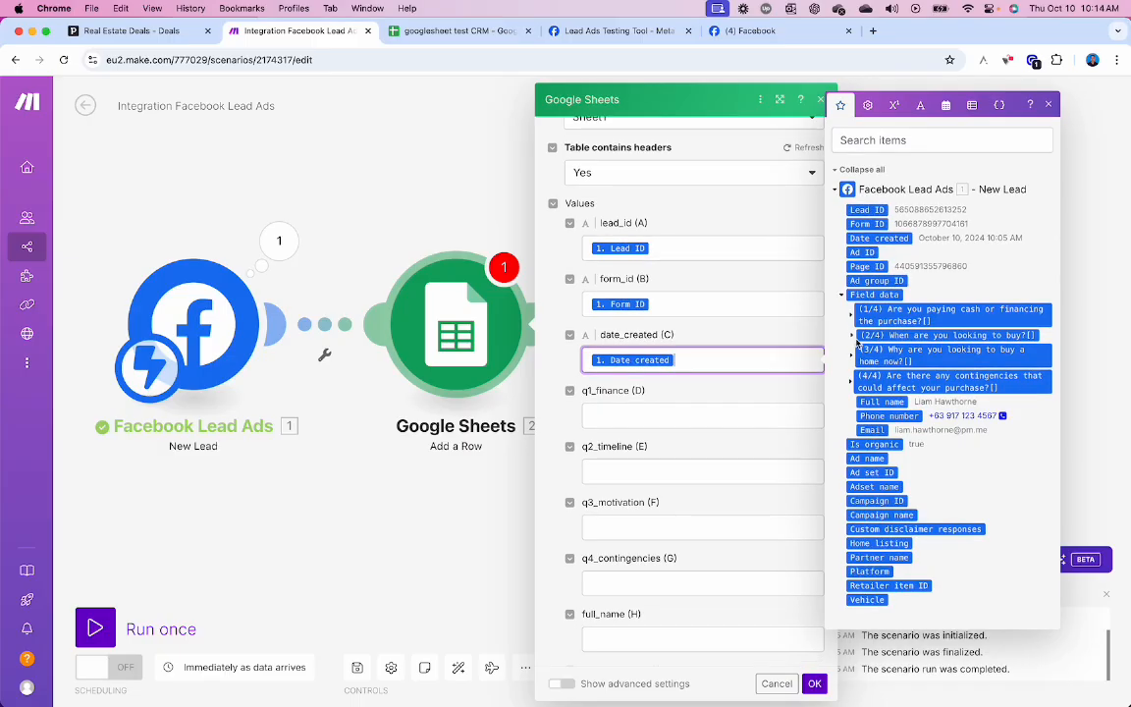
pyautogui.moveTo(904, 324); pyautogui.dragTo(712, 420)
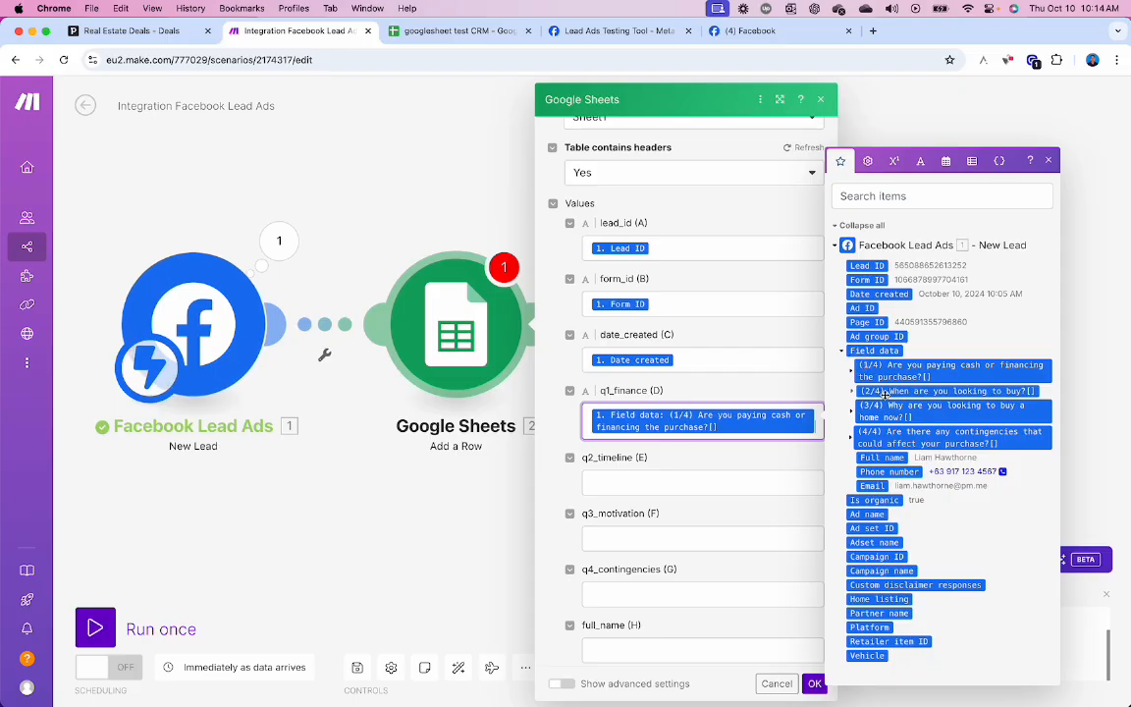
pyautogui.moveTo(942, 391); pyautogui.dragTo(702, 487)
pyautogui.moveTo(897, 432); pyautogui.dragTo(724, 560)
pyautogui.moveTo(923, 453); pyautogui.dragTo(709, 609)
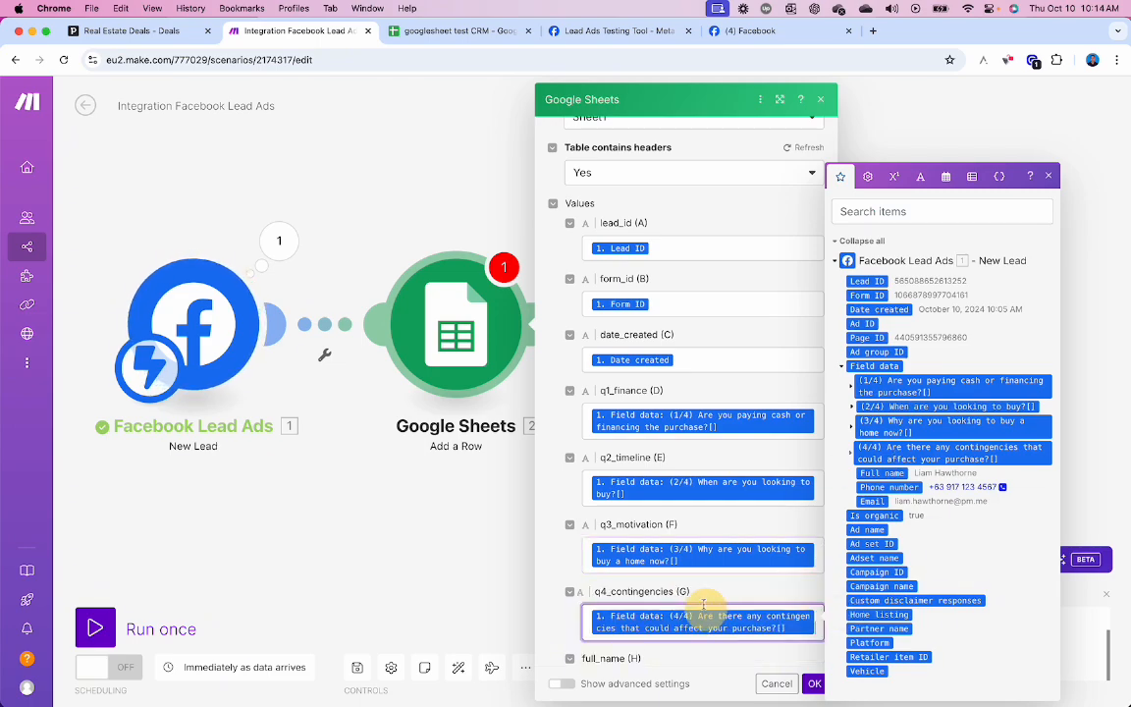
# - Map Full name, Phone number, Email and Page ID into columns H–K and confirm with OK
pyautogui.scroll(-4, 708, 551)
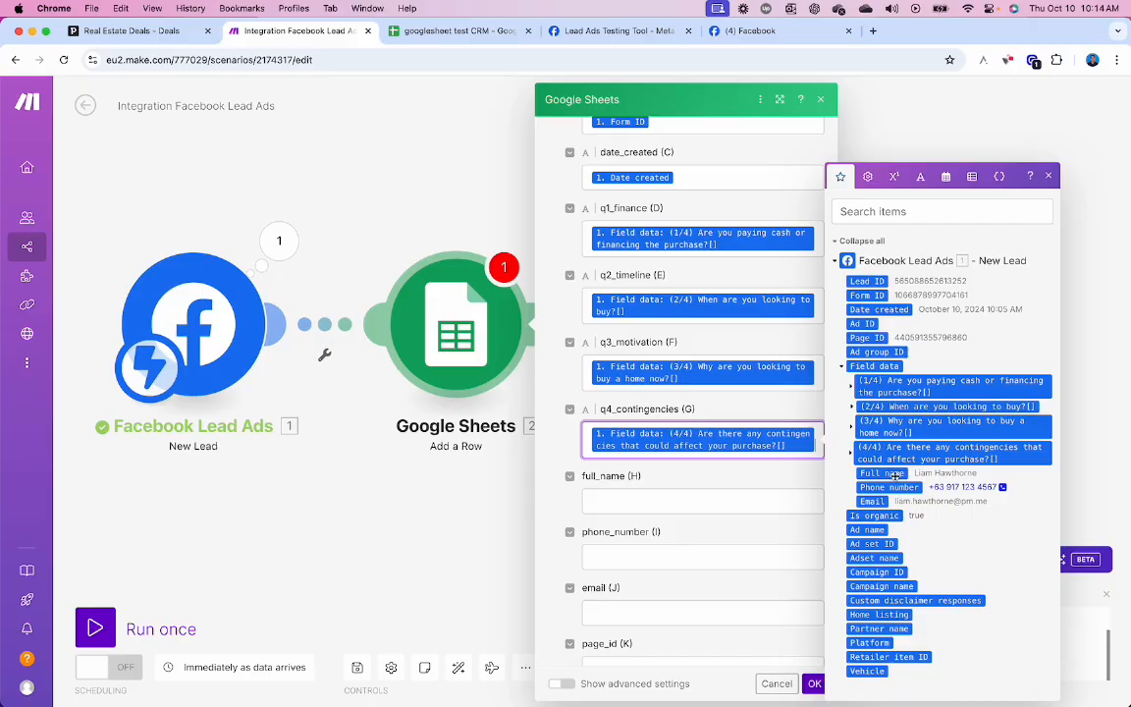
pyautogui.moveTo(905, 469); pyautogui.dragTo(733, 503)
pyautogui.moveTo(888, 487); pyautogui.dragTo(707, 561)
pyautogui.moveTo(872, 501); pyautogui.dragTo(703, 606)
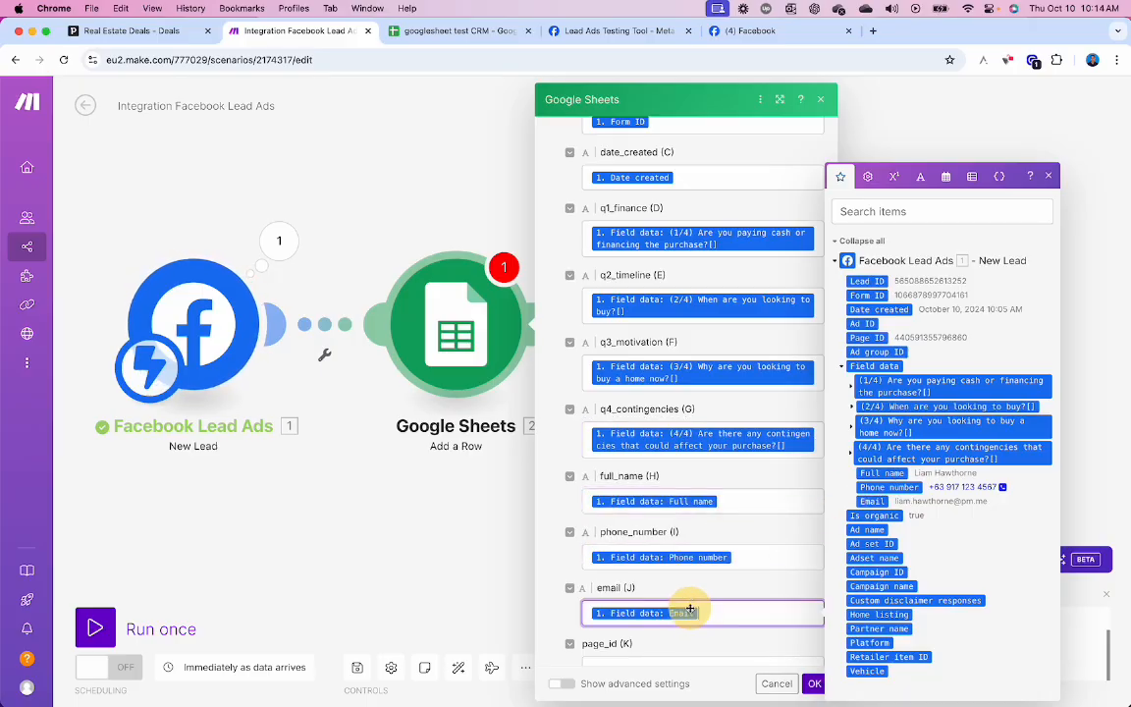
pyautogui.scroll(-3, 788, 530)
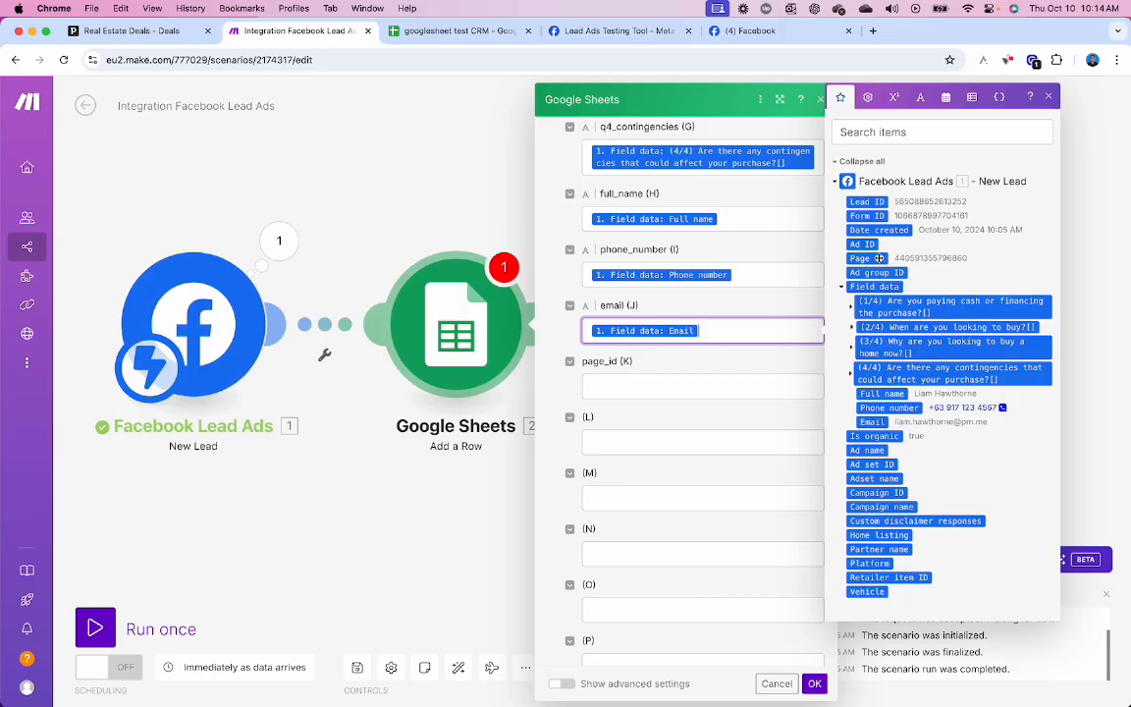
pyautogui.moveTo(867, 258); pyautogui.dragTo(678, 386)
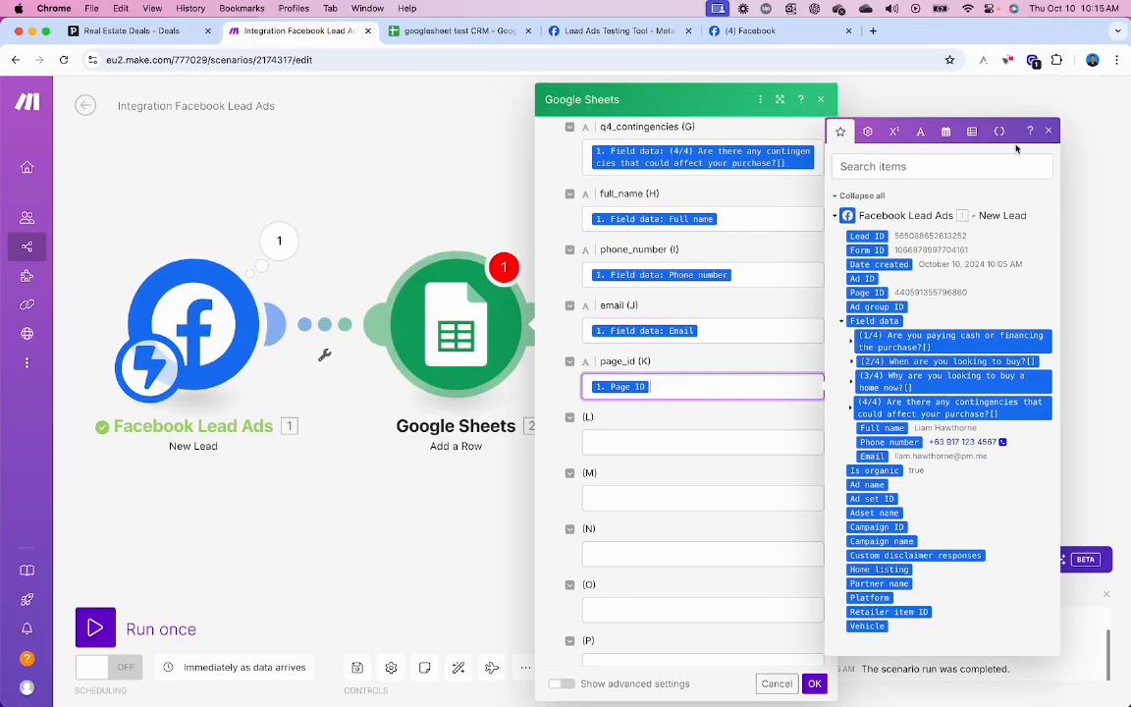
pyautogui.click(1048, 131)
pyautogui.scroll(-3, 729, 381)
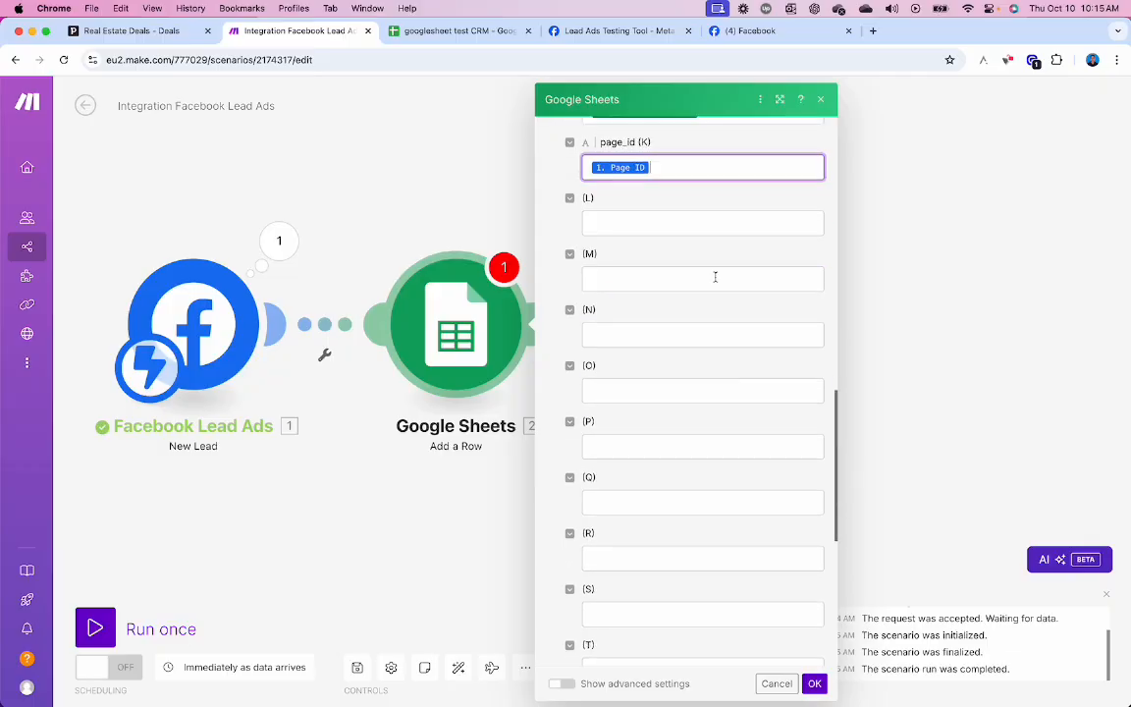
pyautogui.scroll(5, 664, 493)
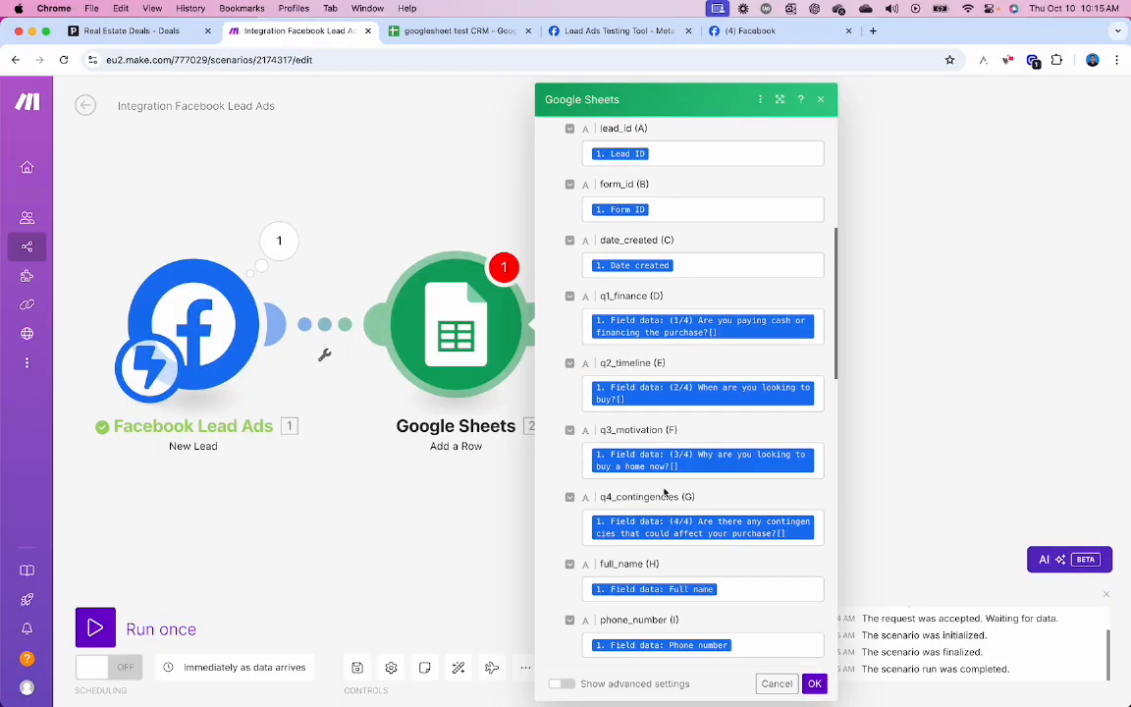
pyautogui.scroll(-1, 665, 493)
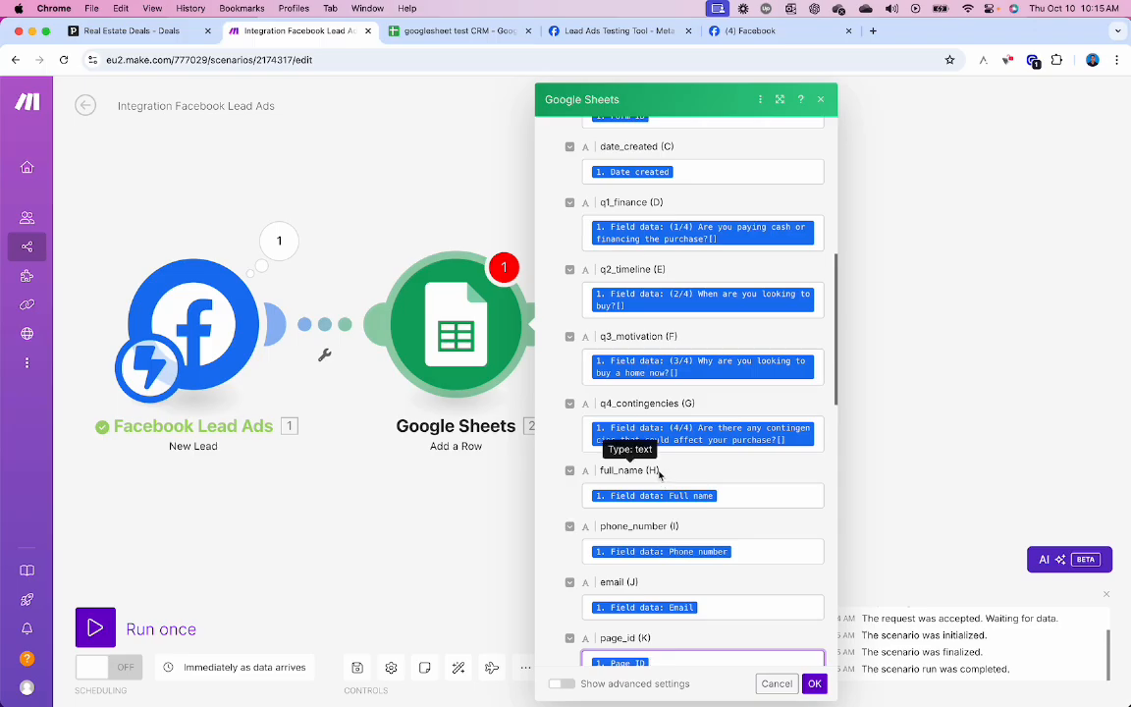
pyautogui.click(815, 685)
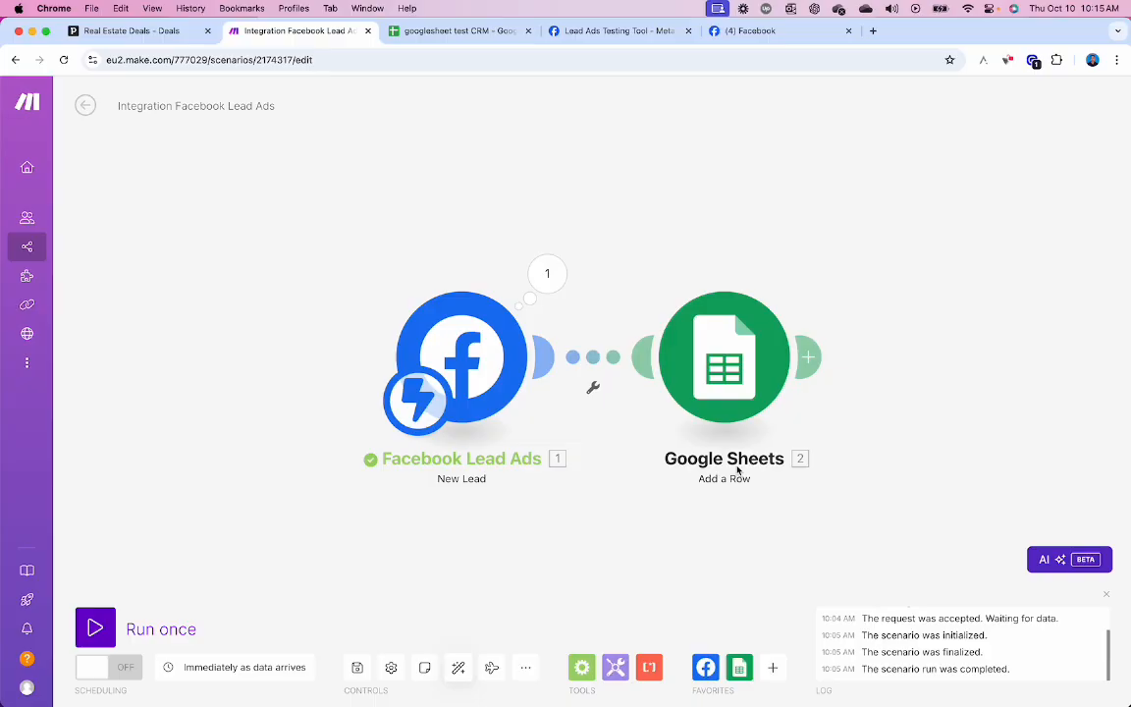
# - Save the scenario, then Run once so it listens for incoming lead data
pyautogui.click(365, 658)
pyautogui.moveTo(99, 567)
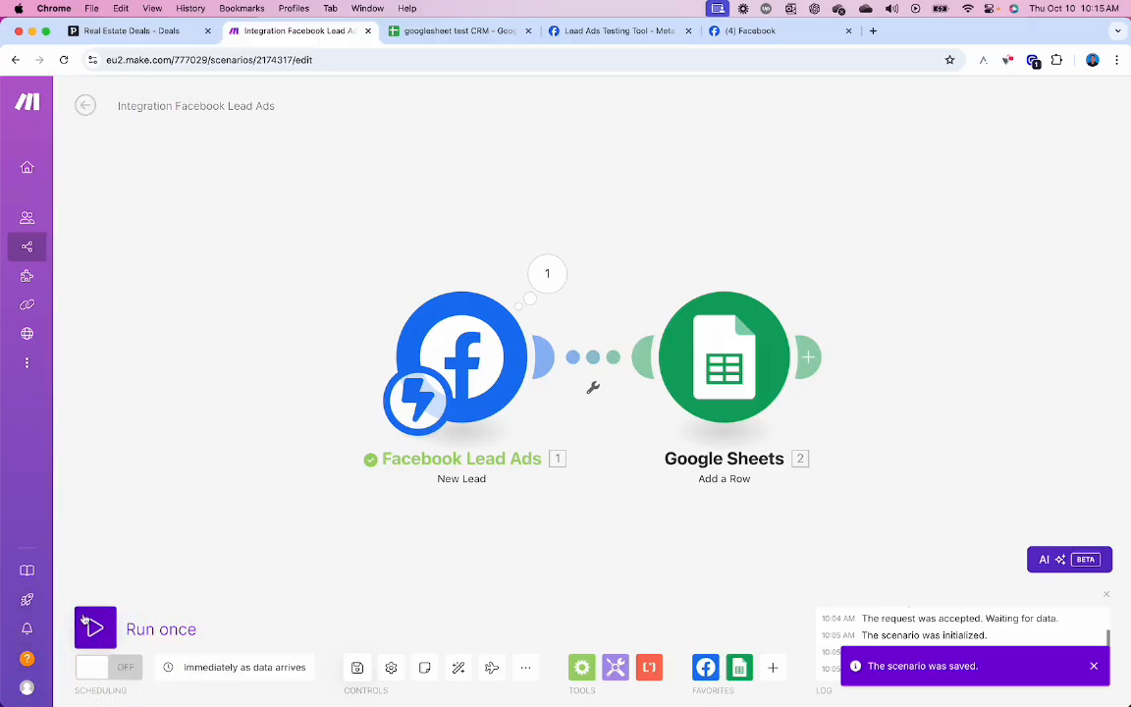
pyautogui.click(95, 628)
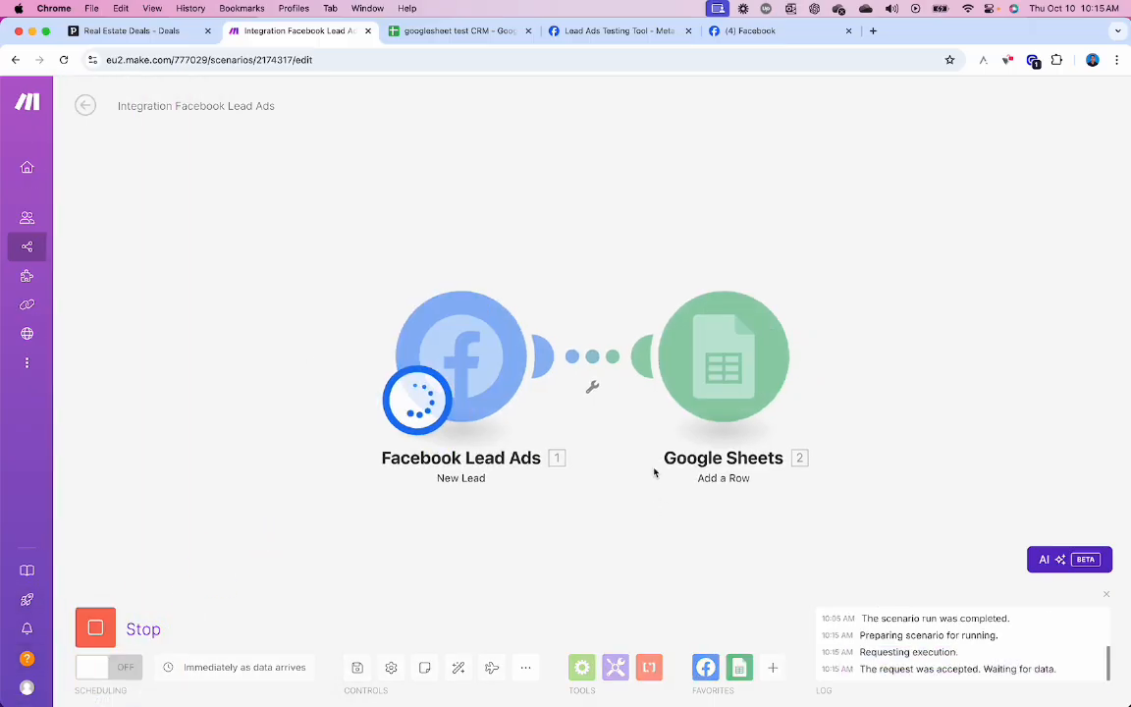
# - Delete the earlier test lead and open the Real Estate Submission form v1 preview for a new entry
pyautogui.click(603, 31)
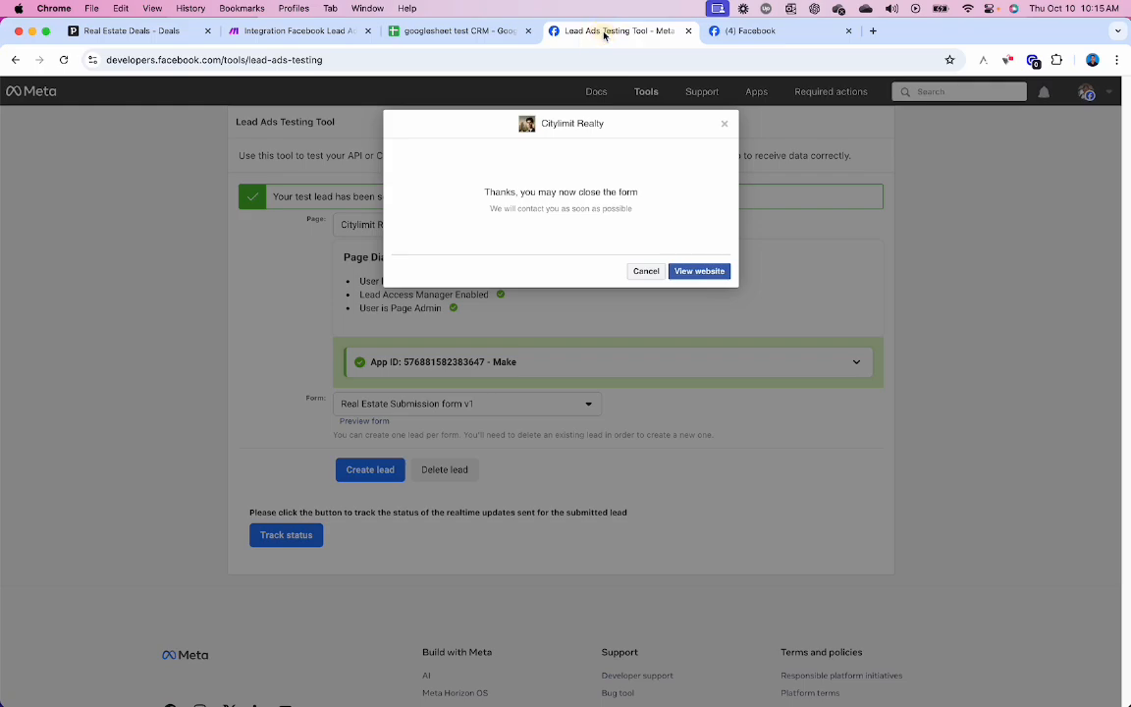
pyautogui.click(646, 272)
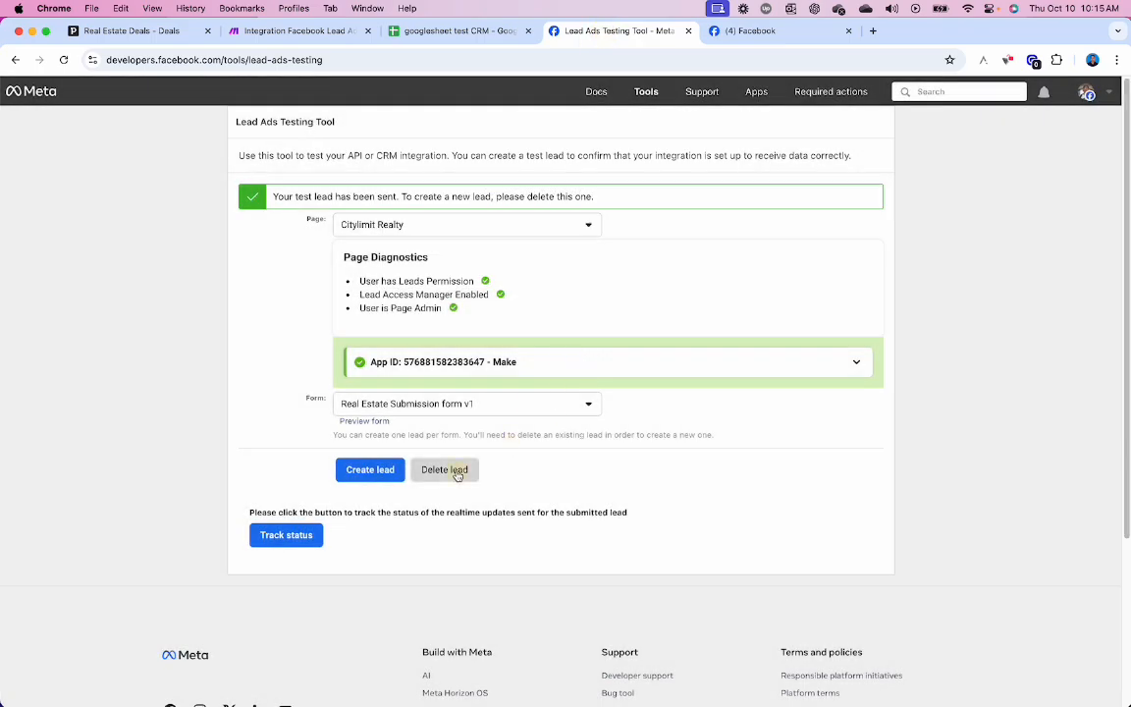
pyautogui.click(447, 469)
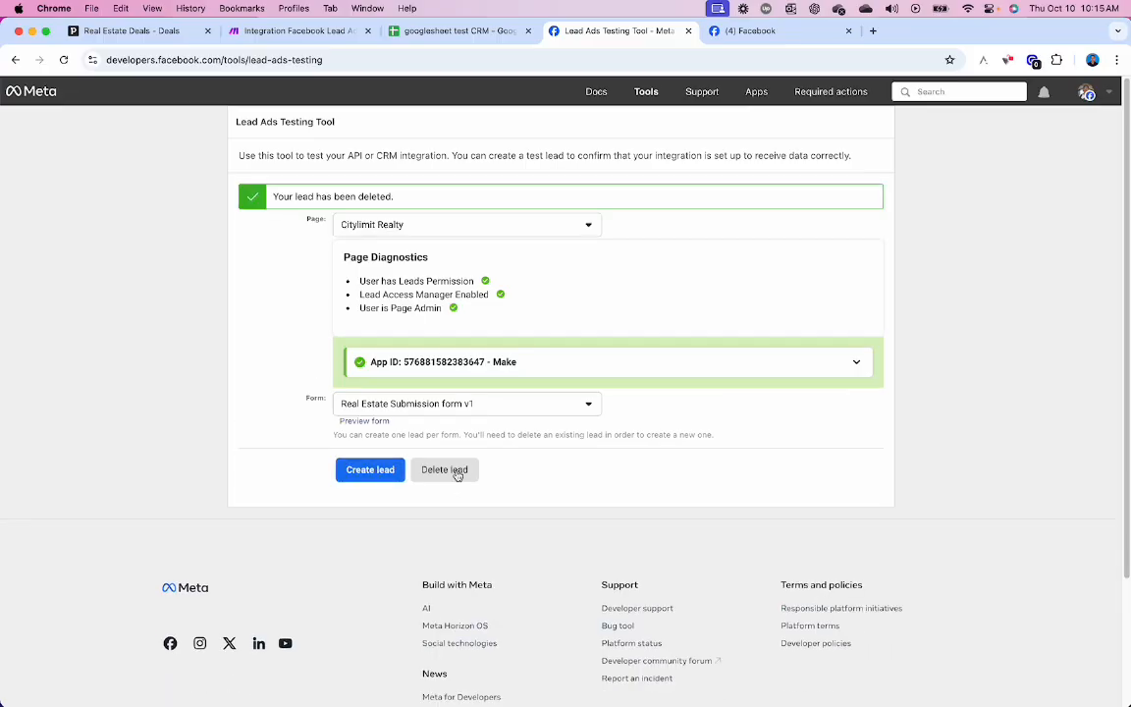
pyautogui.click(365, 421)
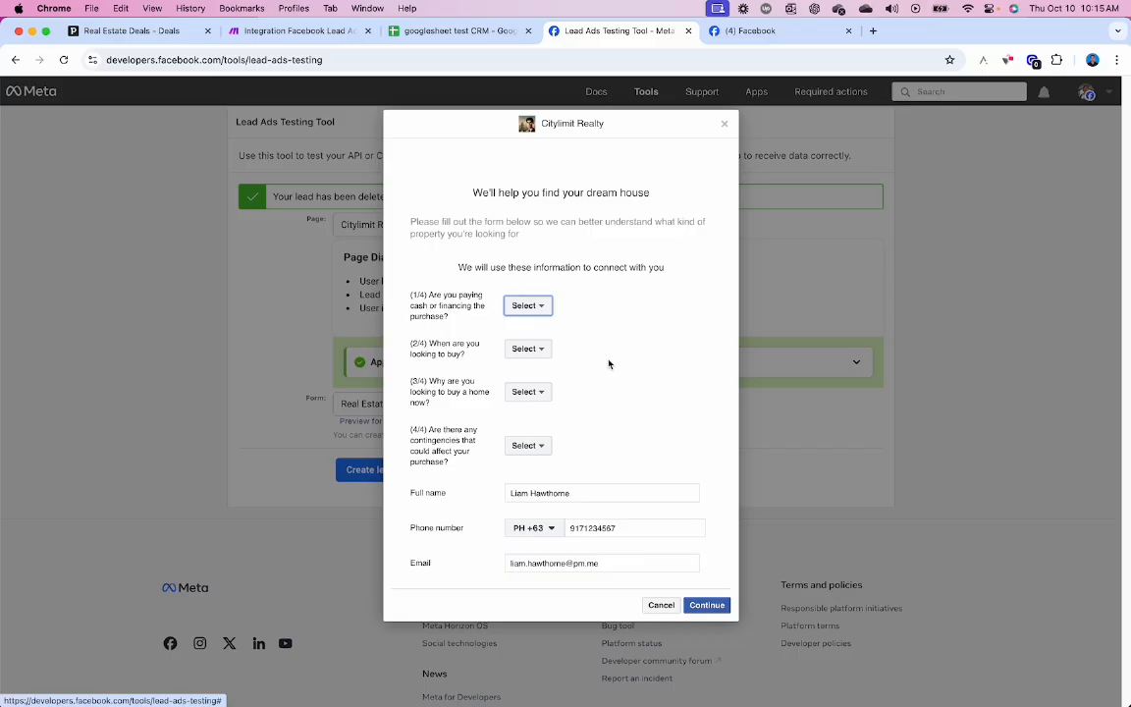
# - Answer the four form questions with Cash, ASAP, Relocating and None
pyautogui.click(533, 307)
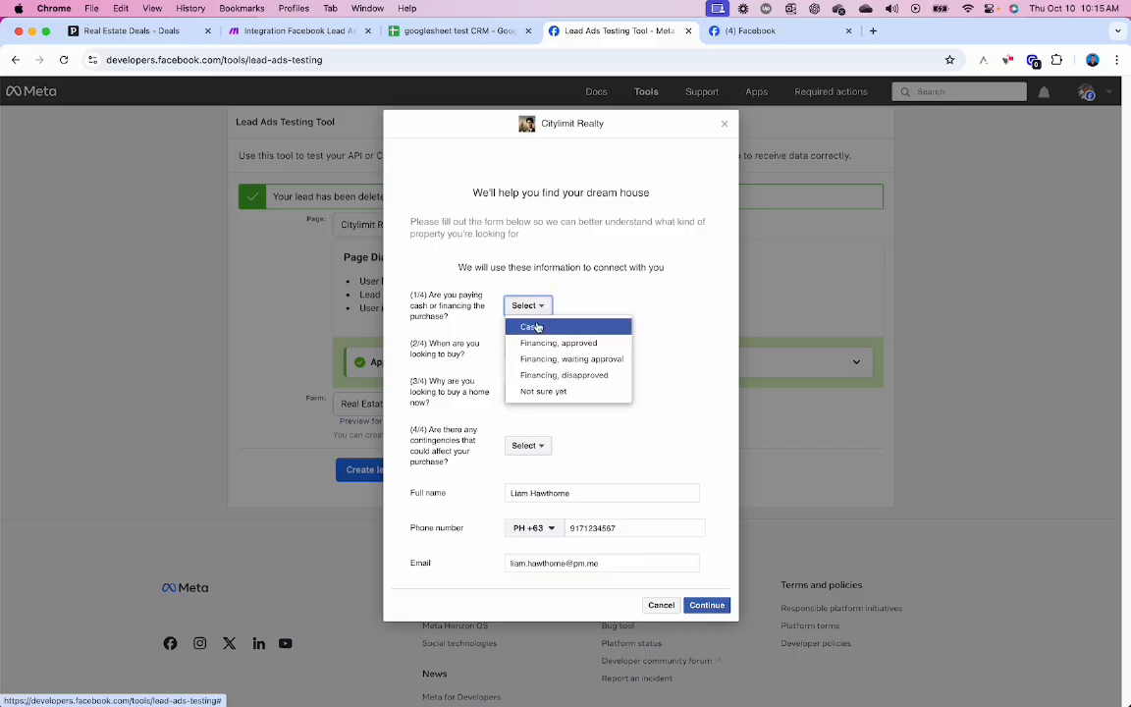
pyautogui.click(536, 327)
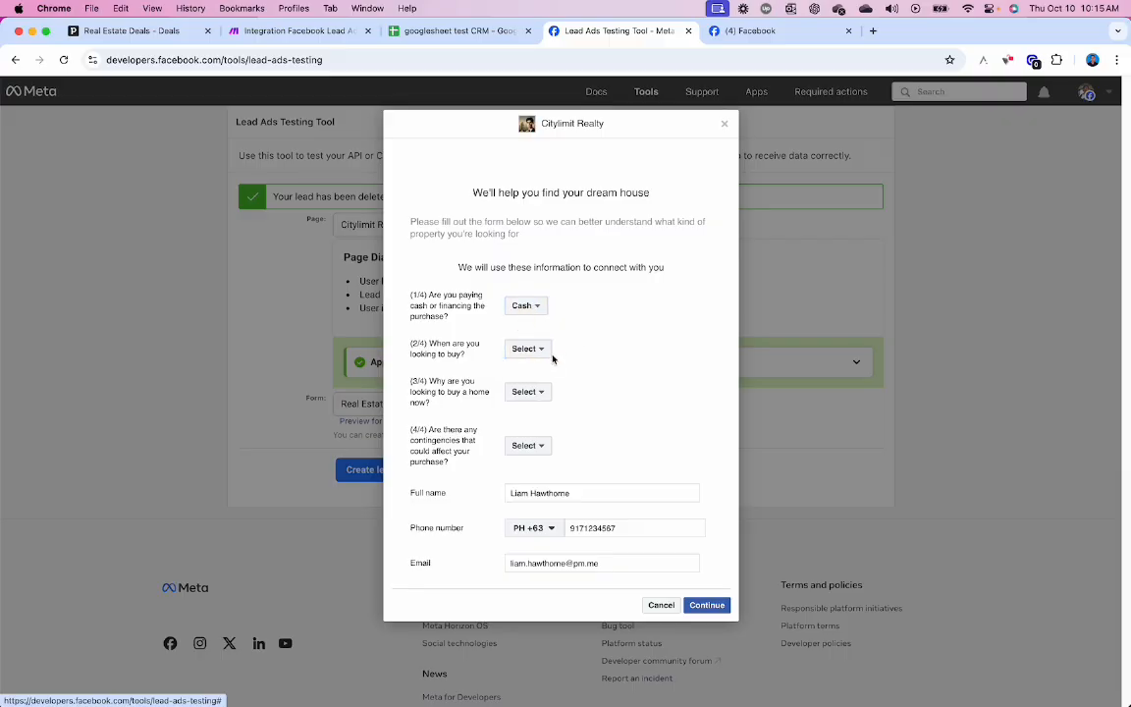
pyautogui.click(546, 349)
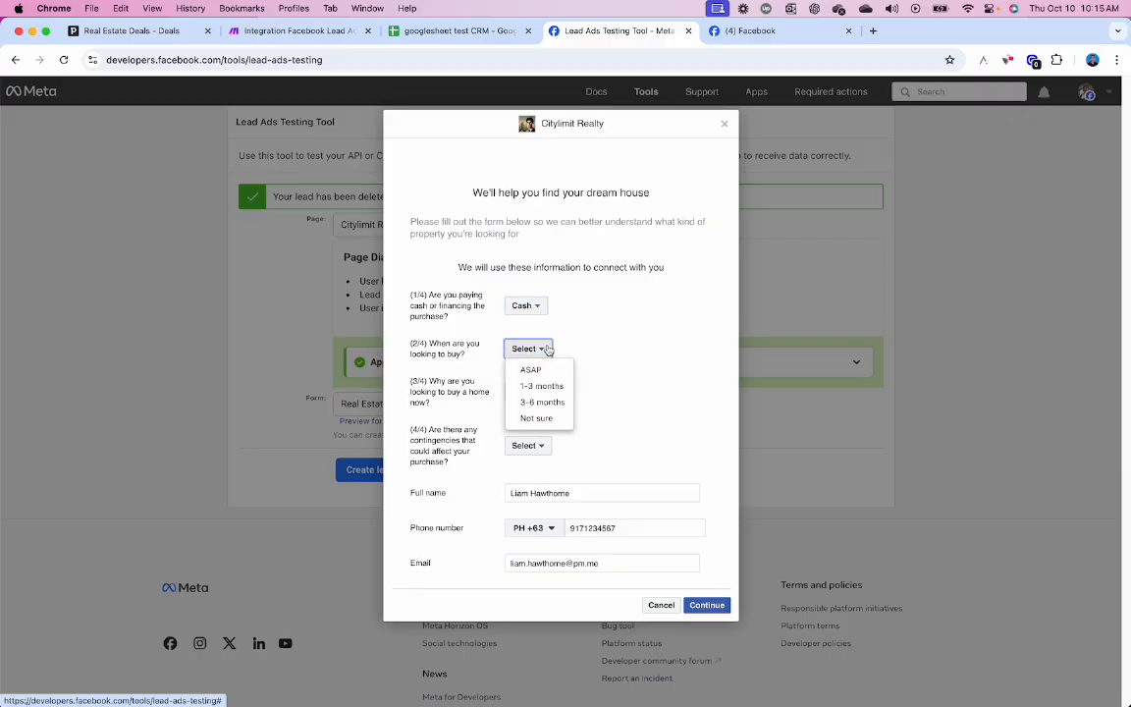
pyautogui.click(543, 373)
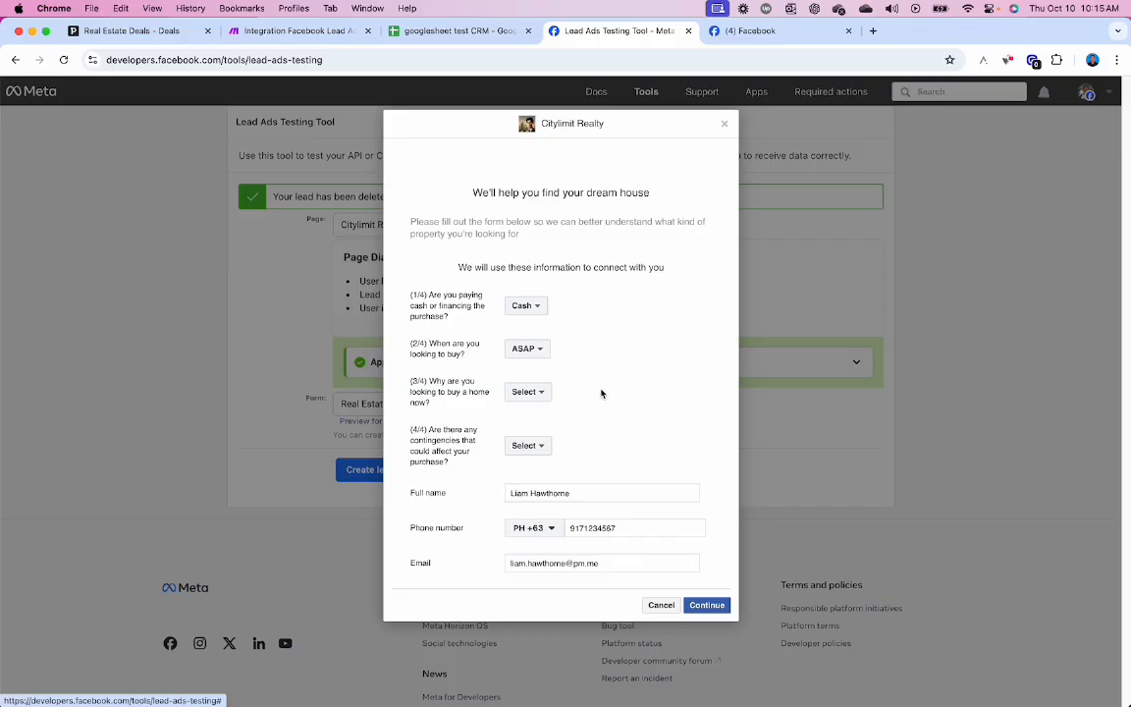
pyautogui.click(540, 394)
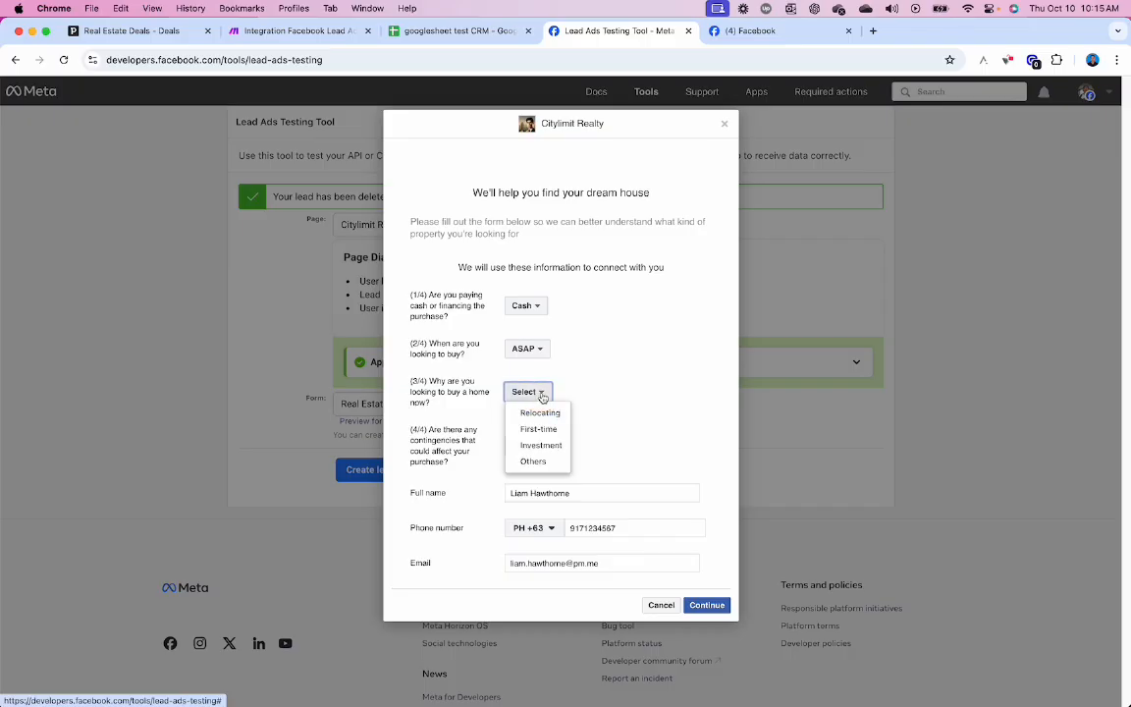
pyautogui.click(540, 416)
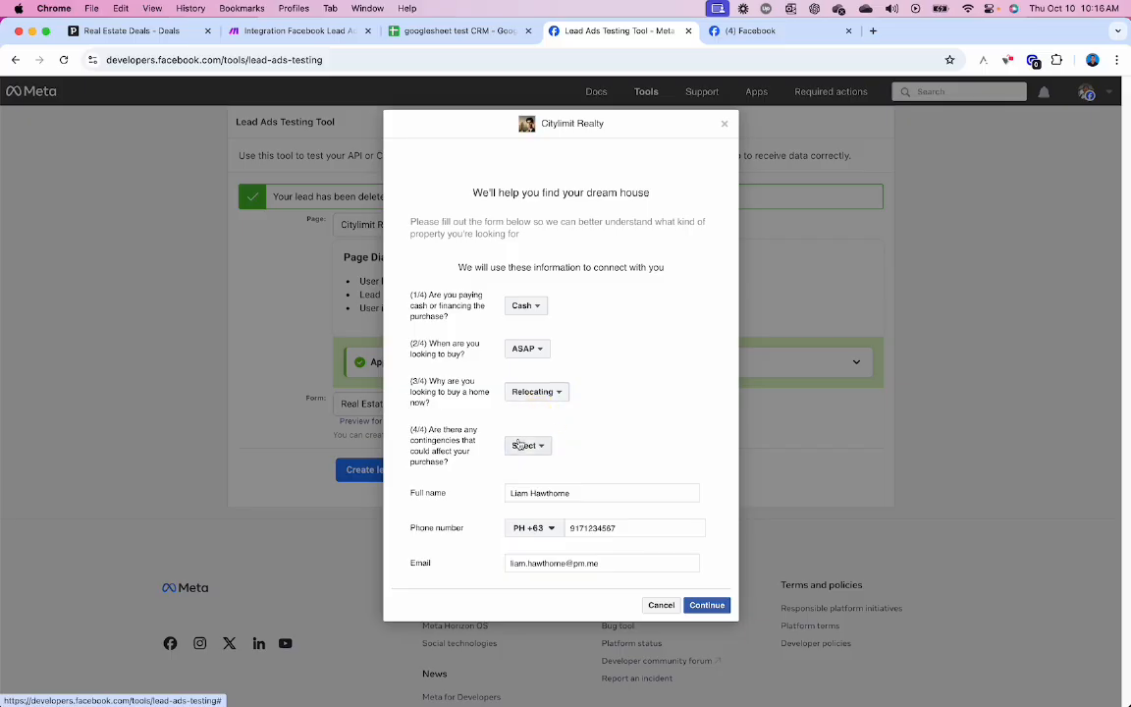
pyautogui.click(523, 447)
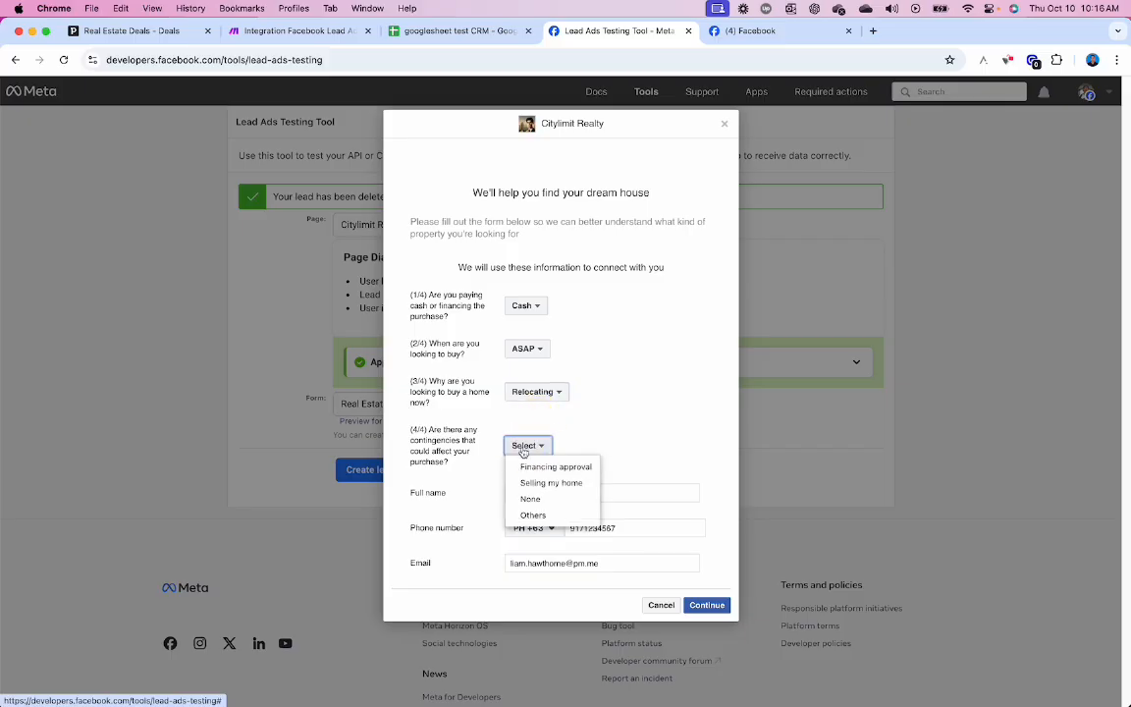
pyautogui.click(546, 498)
# - Keep the prefilled contact details, submit the test lead, and return to Make
pyautogui.click(577, 495)
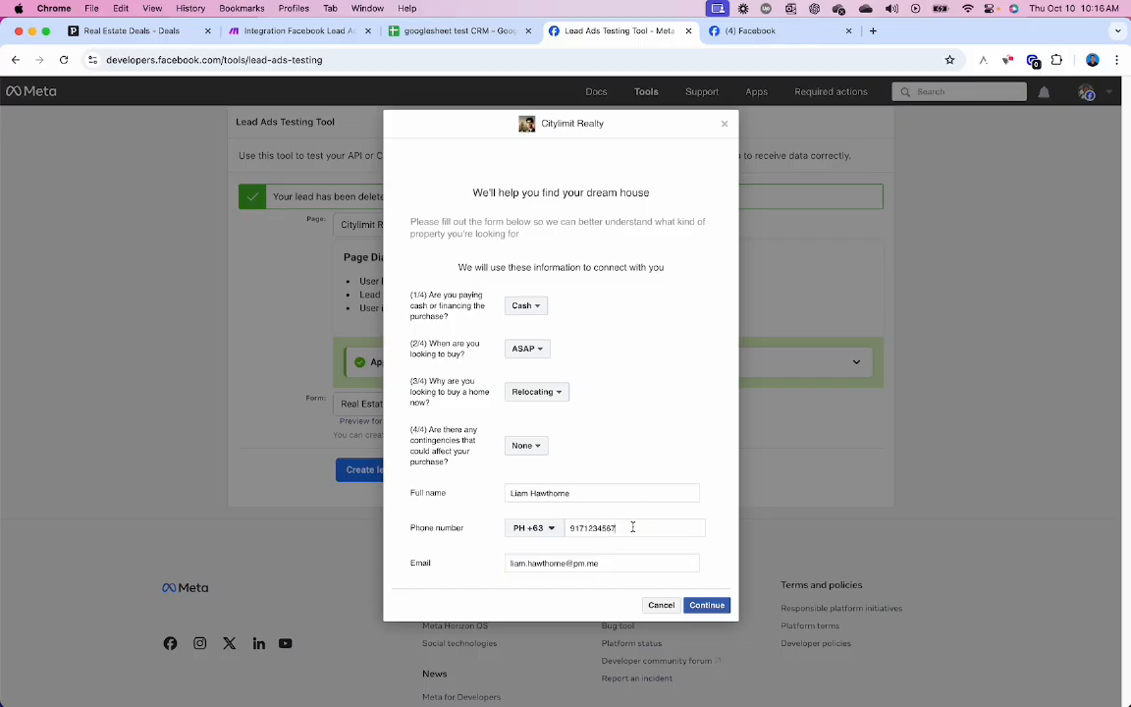
pyautogui.tripleClick(616, 560)
pyautogui.click(630, 560)
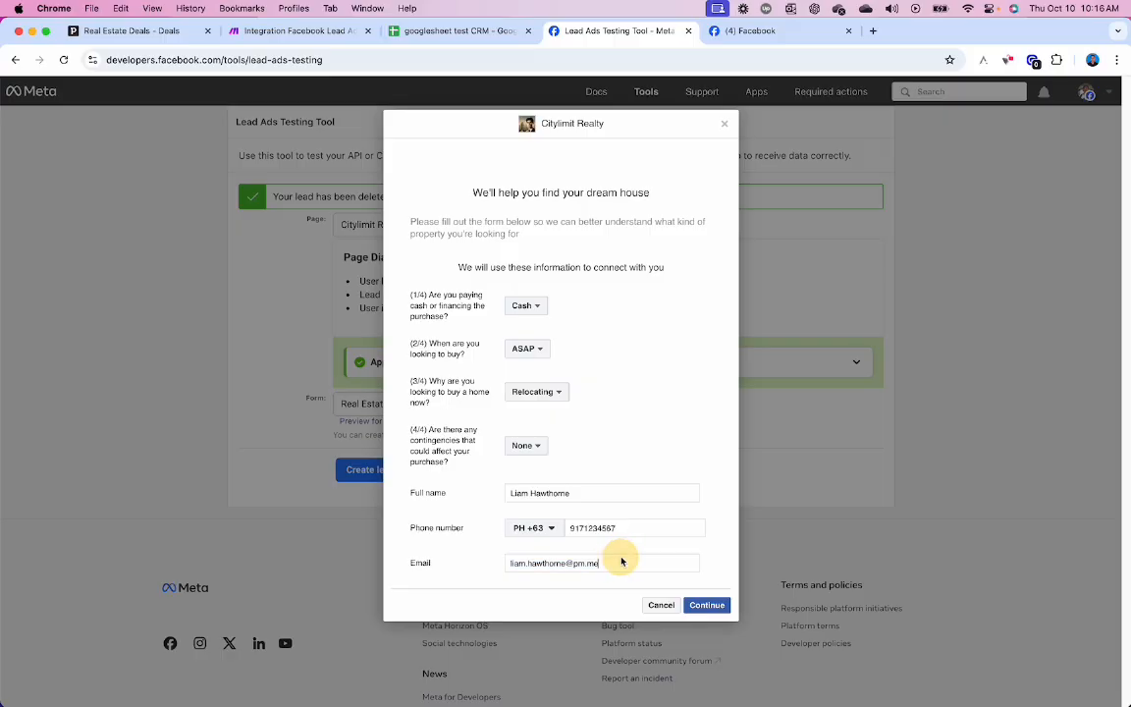
pyautogui.click(707, 605)
pyautogui.click(712, 296)
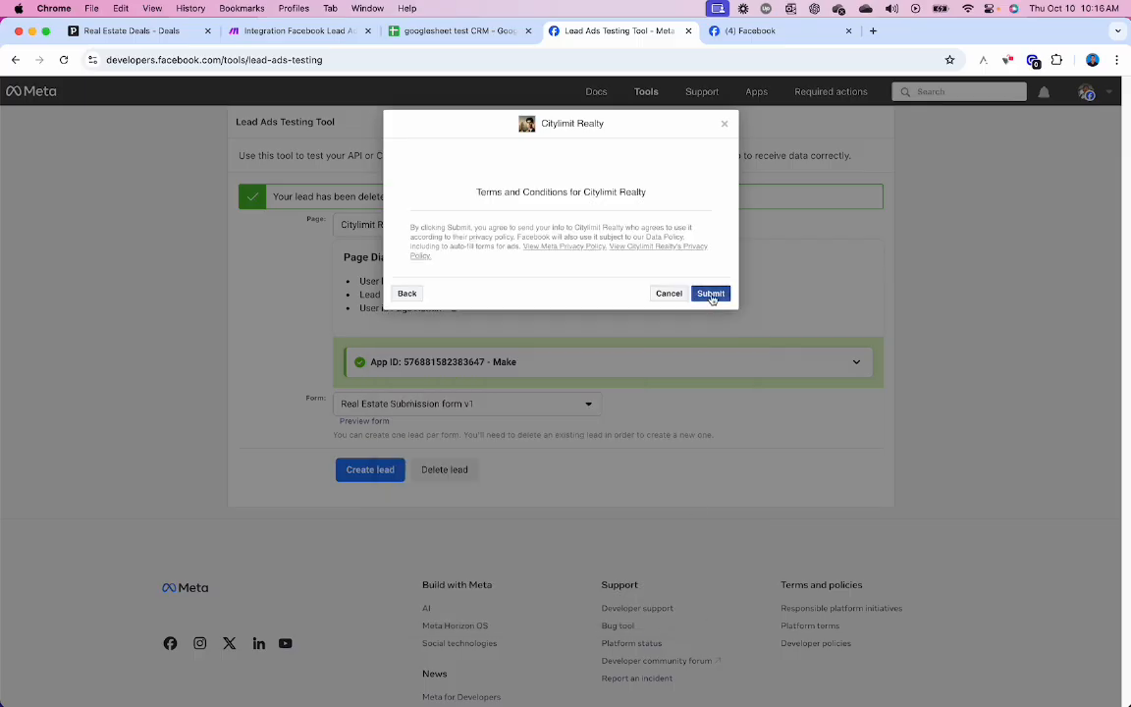
pyautogui.click(298, 32)
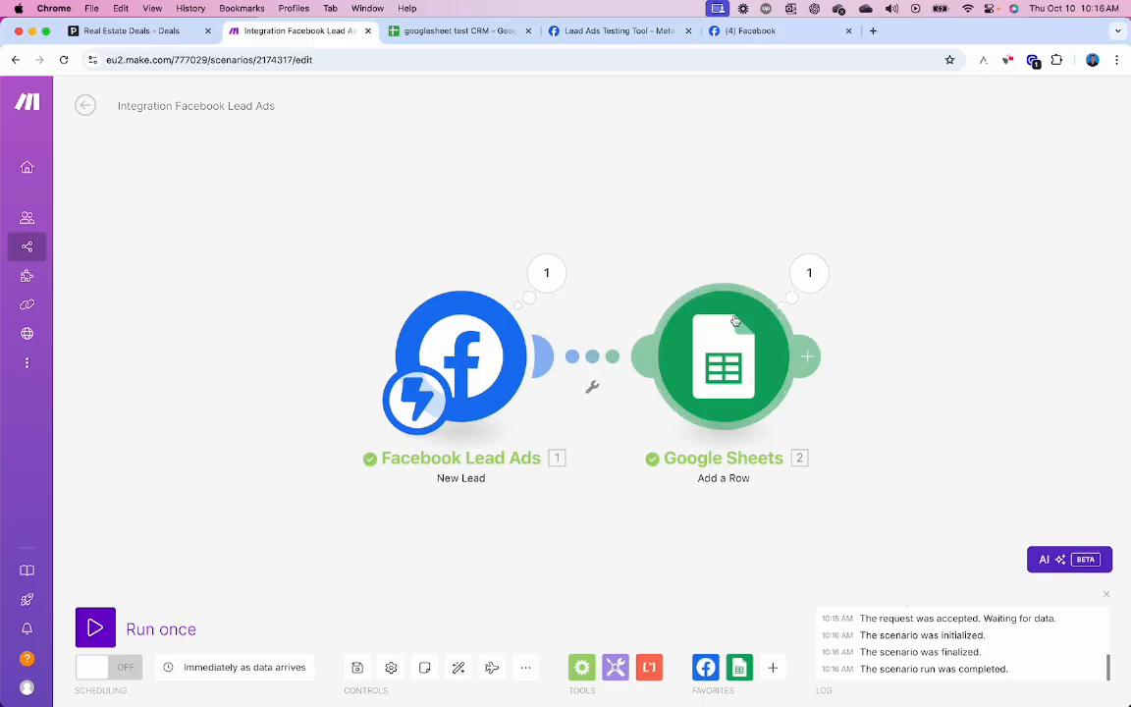
# - Check the Google Sheets module output for the added row 2, then bring up the googlesheet test CRM sheet
pyautogui.click(819, 279)
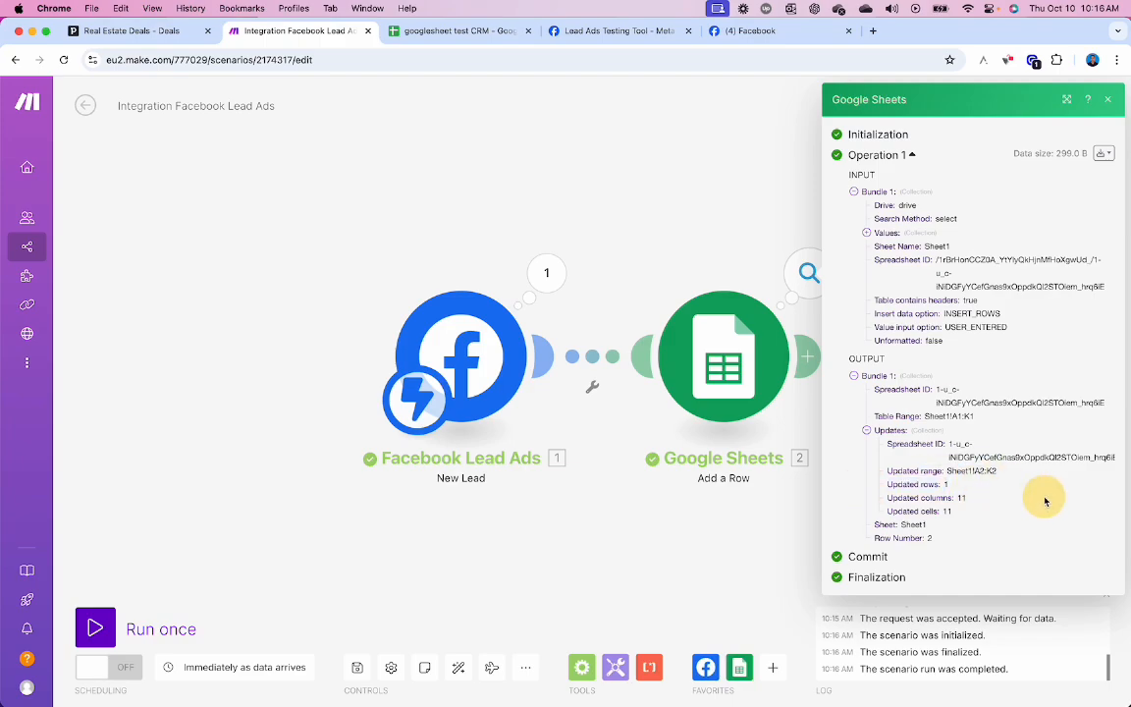
pyautogui.click(492, 33)
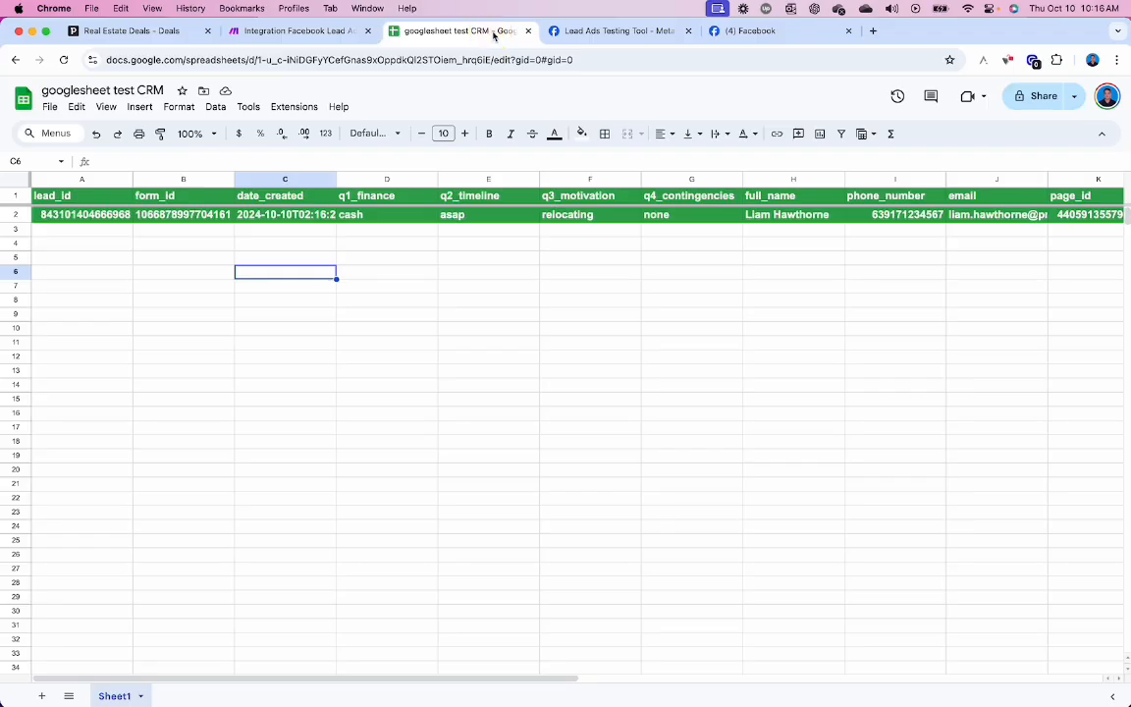
# - Review row 2's lead_id, form_id, date_created and q1–q3 answers in cells A2 to F2
pyautogui.click(121, 213)
pyautogui.hscroll(1, 137, 245)
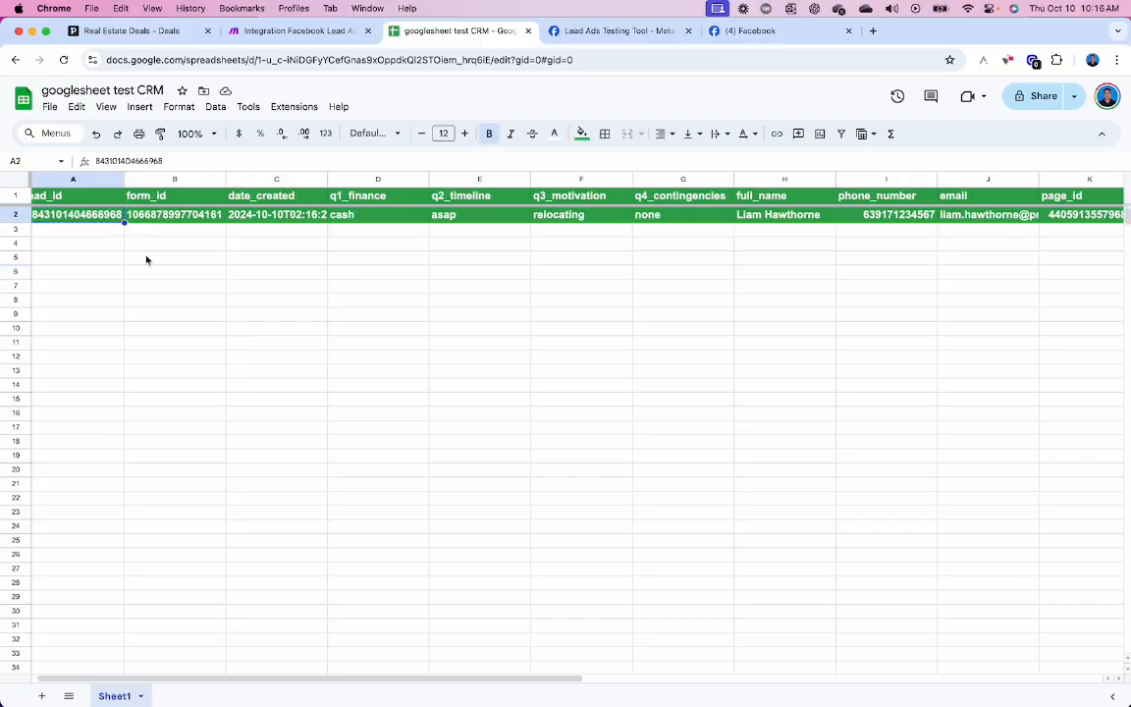
pyautogui.click(184, 220)
pyautogui.hscroll(1, 196, 217)
pyautogui.click(273, 212)
pyautogui.click(328, 223)
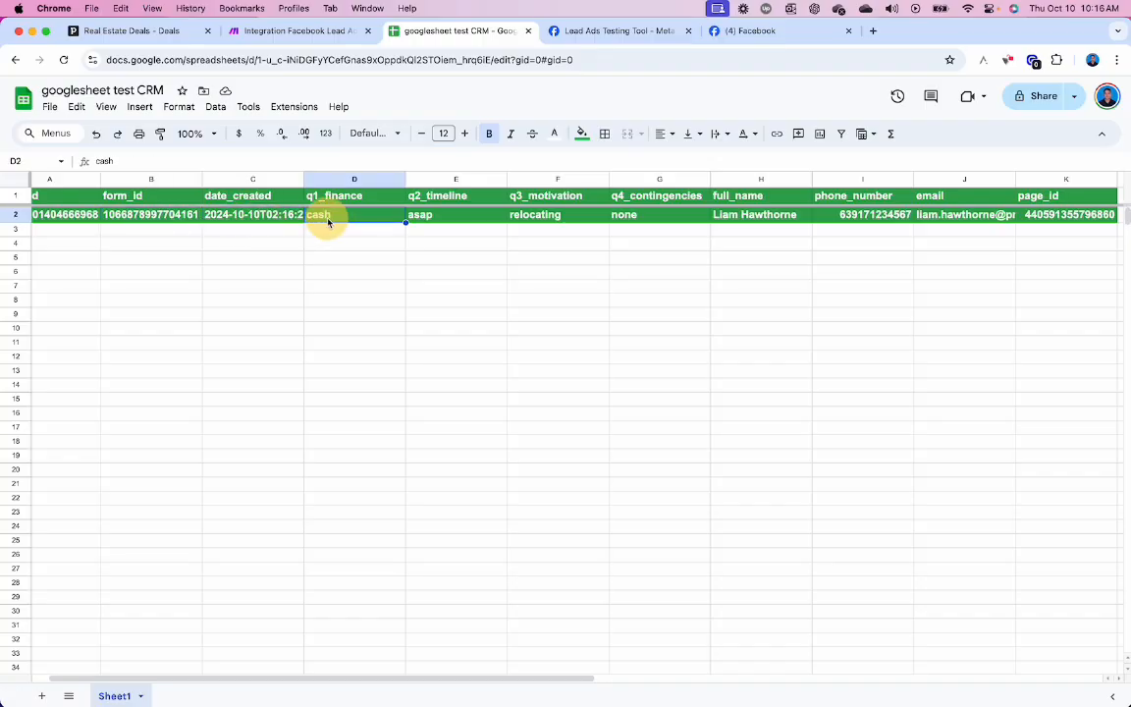
pyautogui.hscroll(1, 392, 221)
pyautogui.click(447, 215)
pyautogui.click(535, 218)
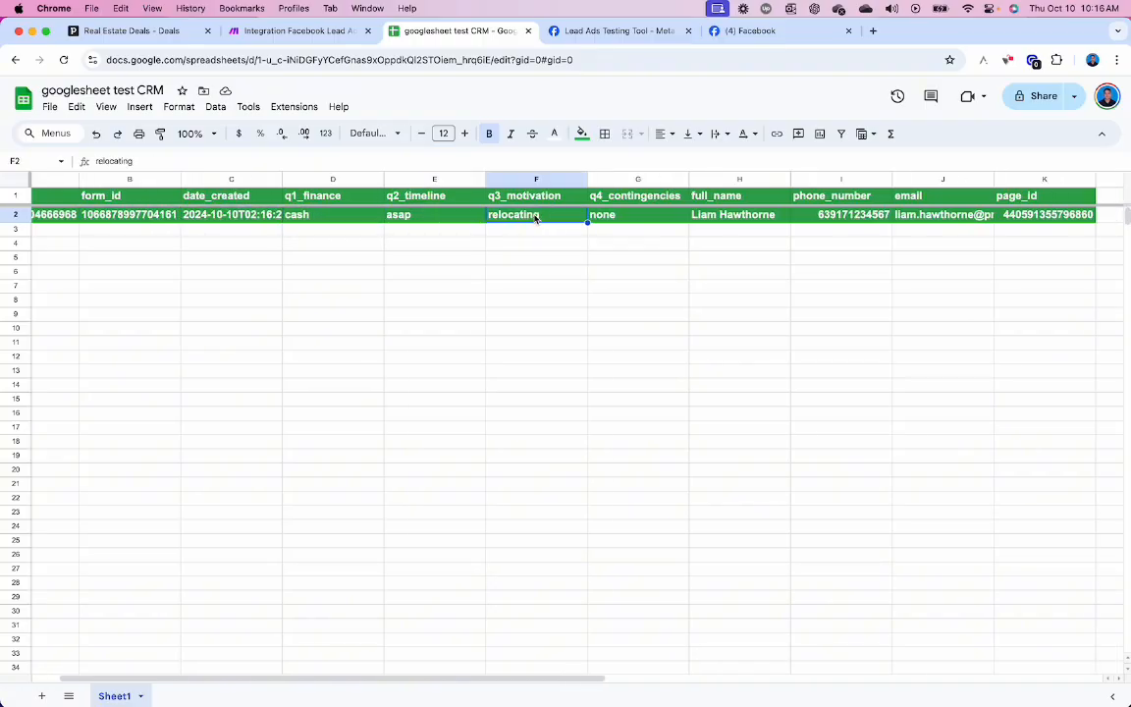
pyautogui.hscroll(-2, 536, 218)
# - Reformat row 2 as plain text: no fill, dark grey, not bold, font size 10
pyautogui.click(16, 216)
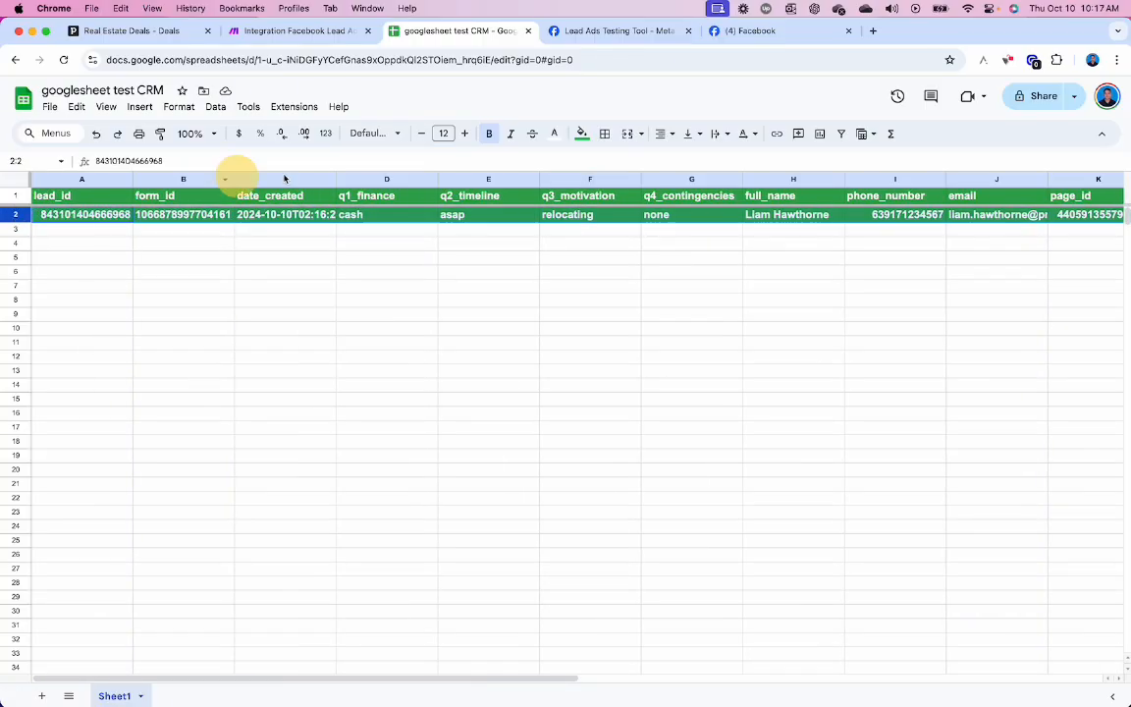
pyautogui.click(582, 134)
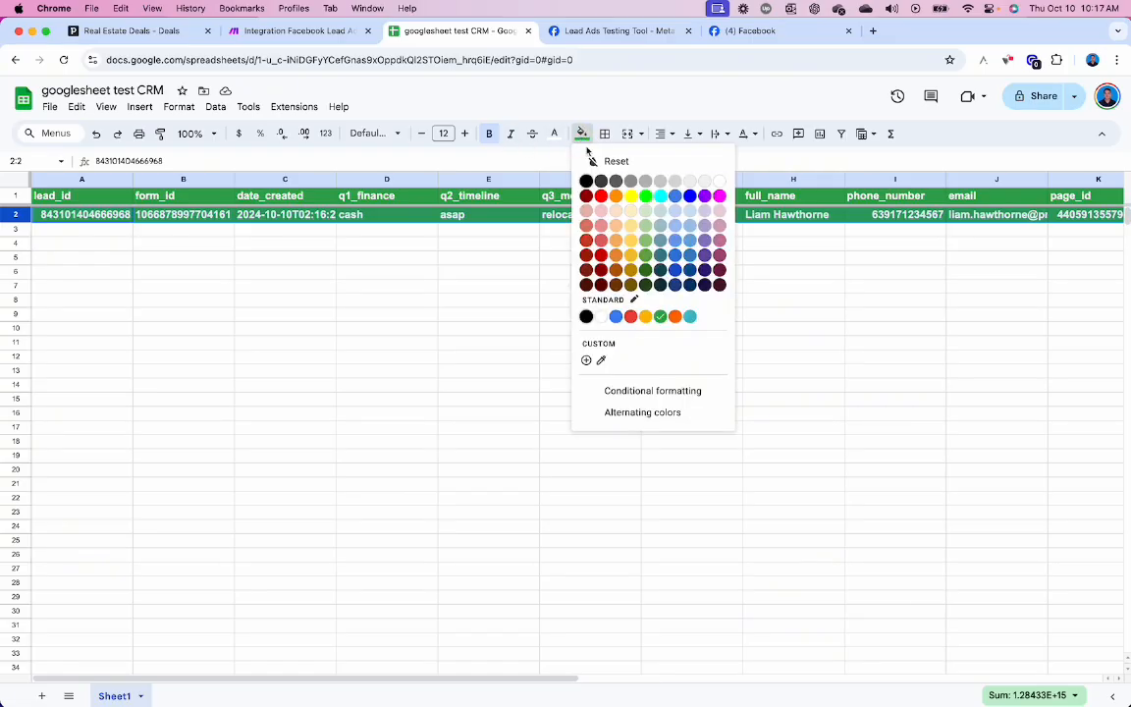
pyautogui.click(592, 160)
pyautogui.press('Delete')
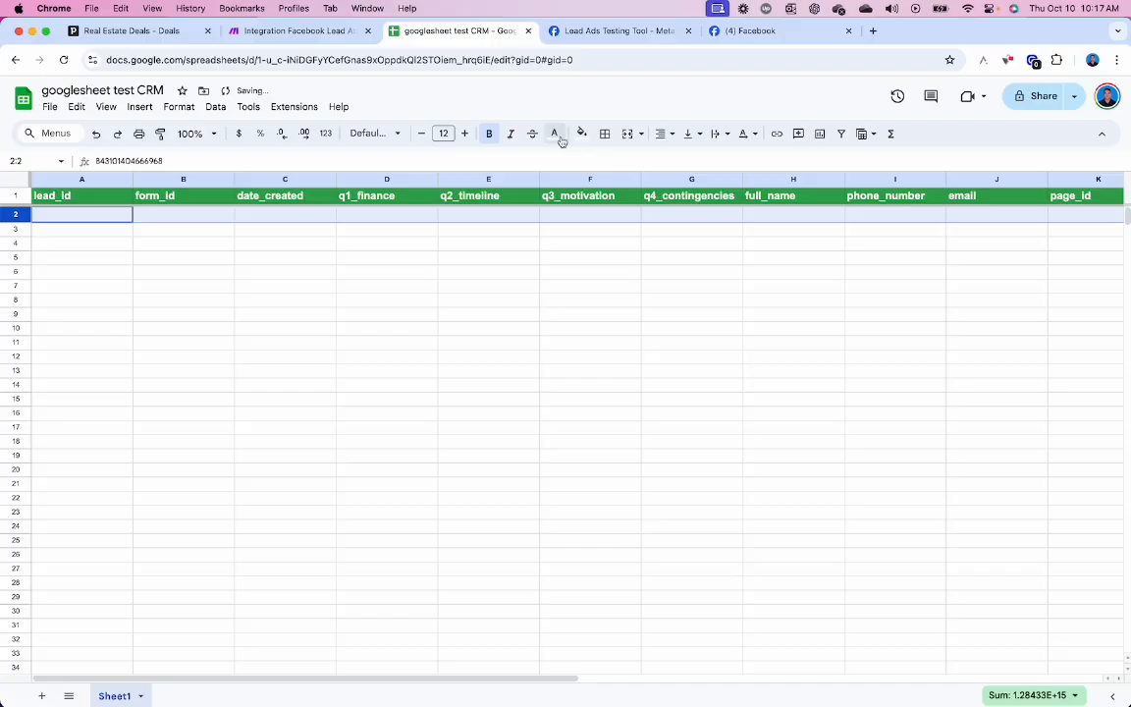
pyautogui.click(555, 135)
pyautogui.click(588, 181)
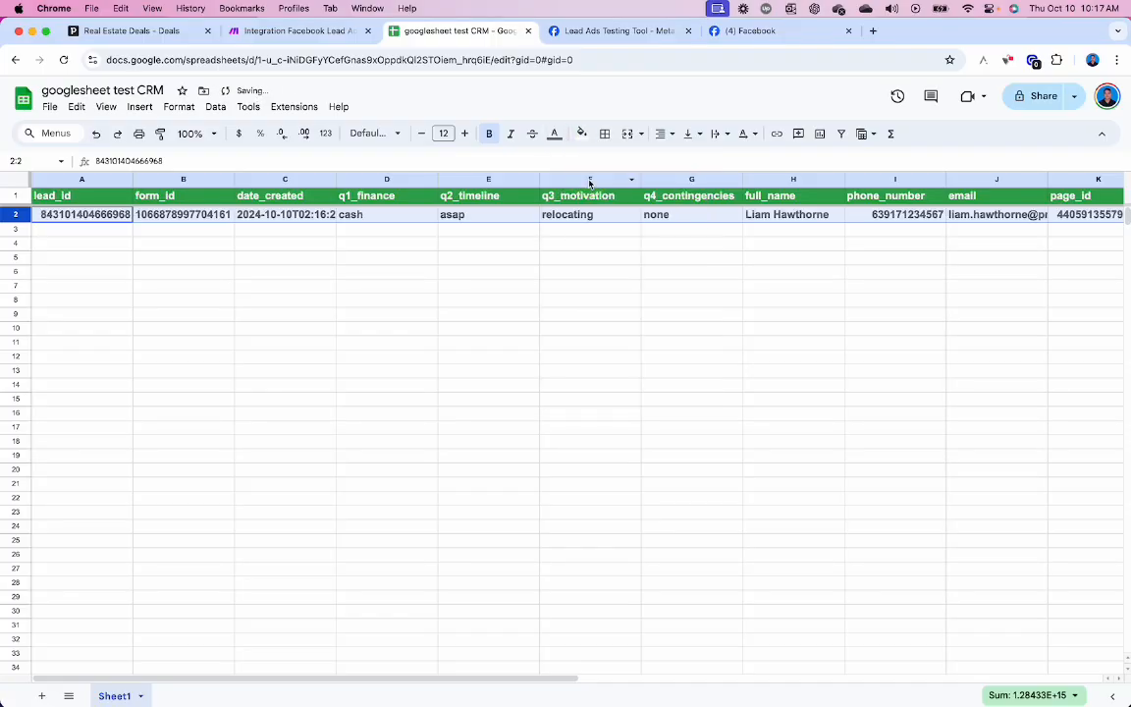
pyautogui.click(489, 134)
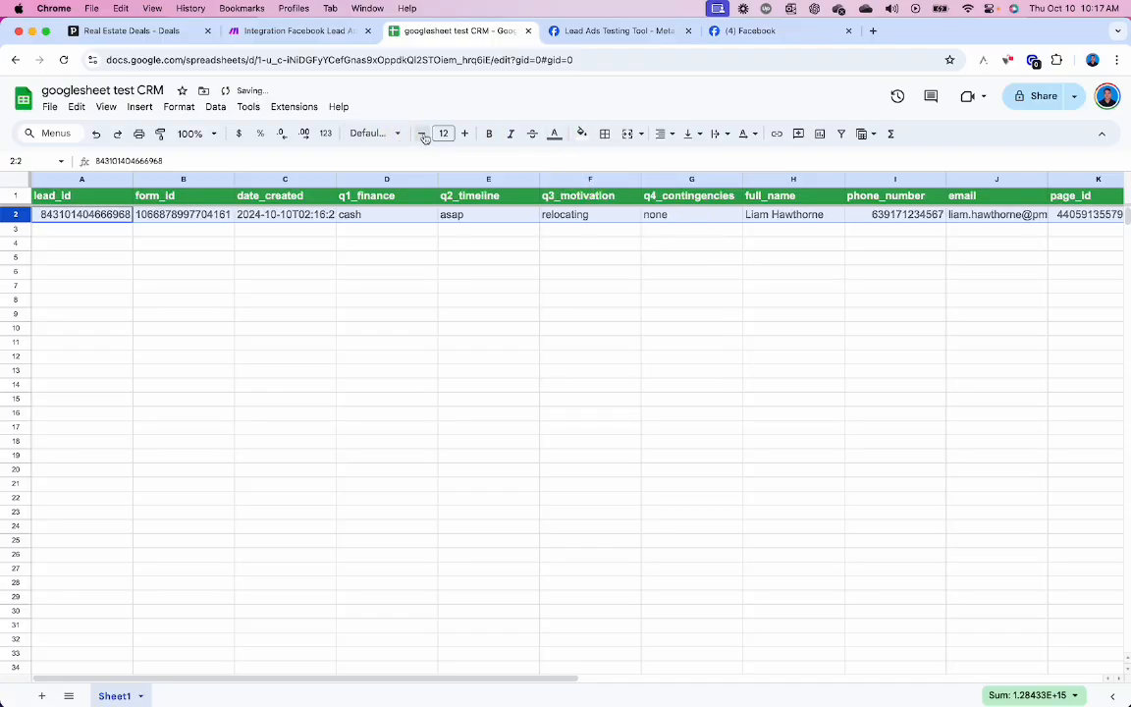
pyautogui.click(420, 134)
pyautogui.click(421, 134)
pyautogui.click(452, 295)
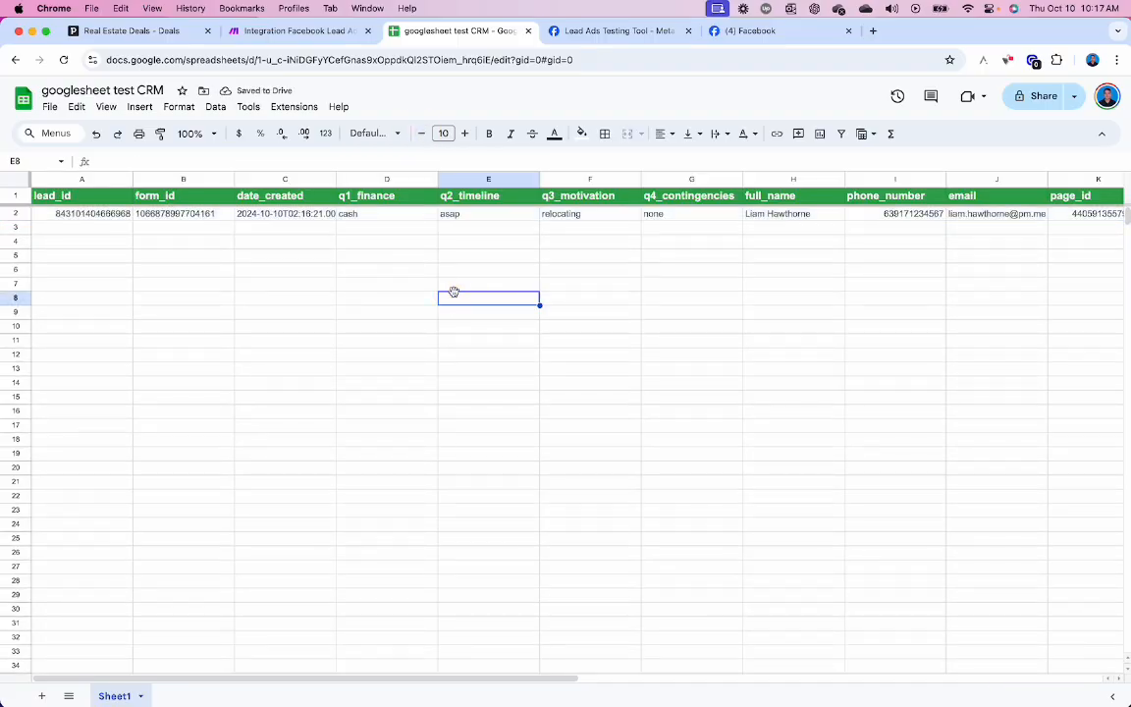
# - Copy the first lead's full name from H2 and go back to the Lead Ads Testing Tool
pyautogui.click(769, 216)
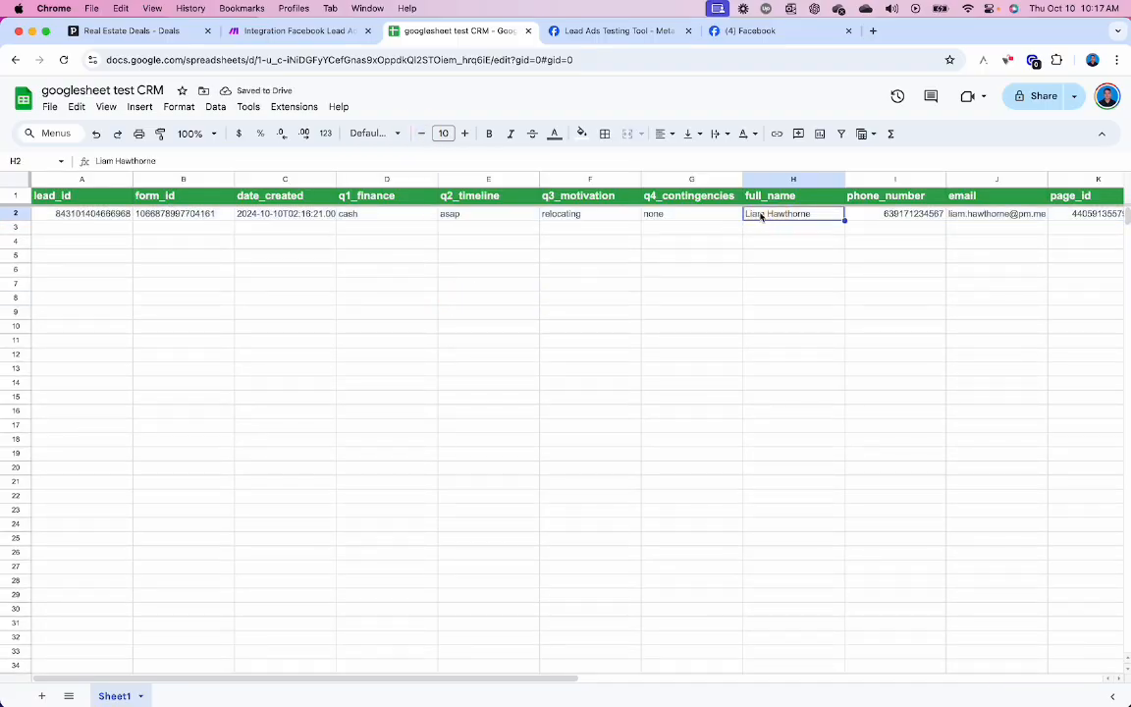
pyautogui.press('cmd+c')
pyautogui.click(616, 31)
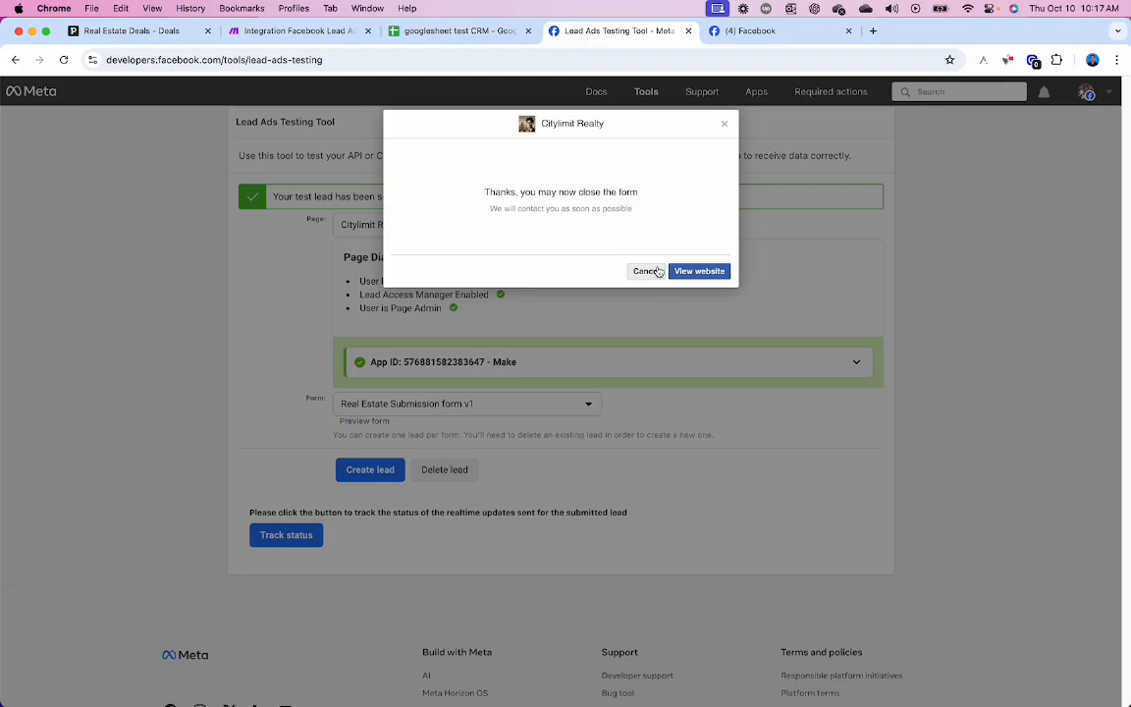
# - Run the Make scenario once, then delete the old test lead and open a fresh form preview
pyautogui.click(294, 31)
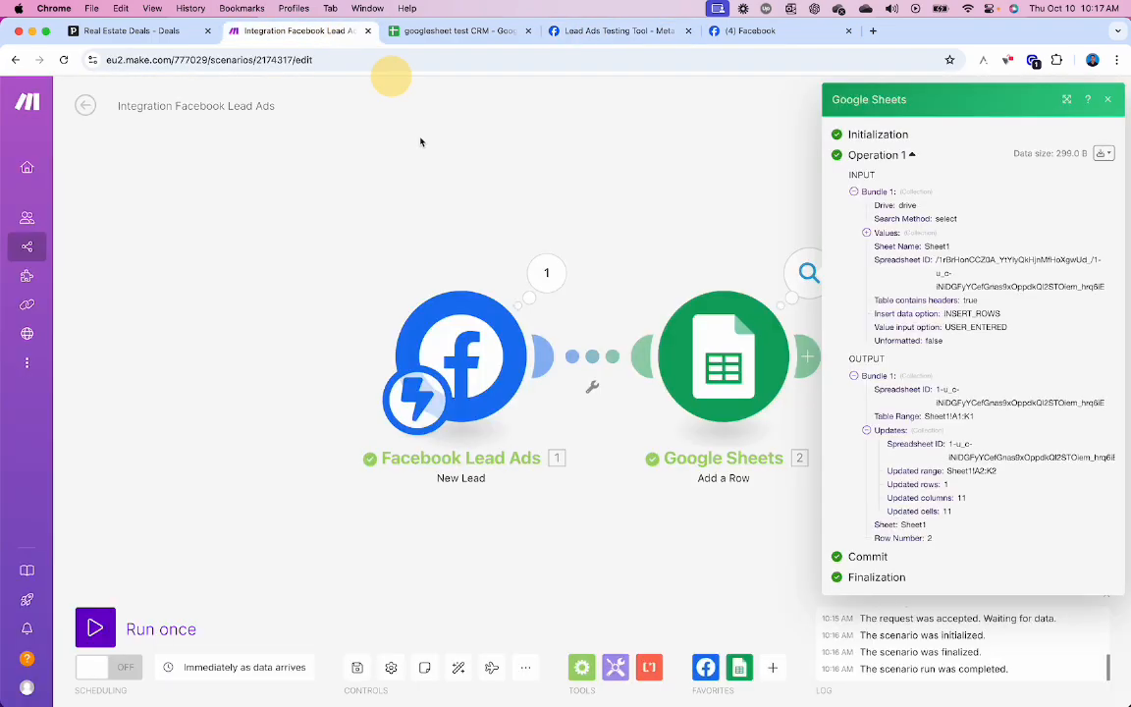
pyautogui.click(95, 628)
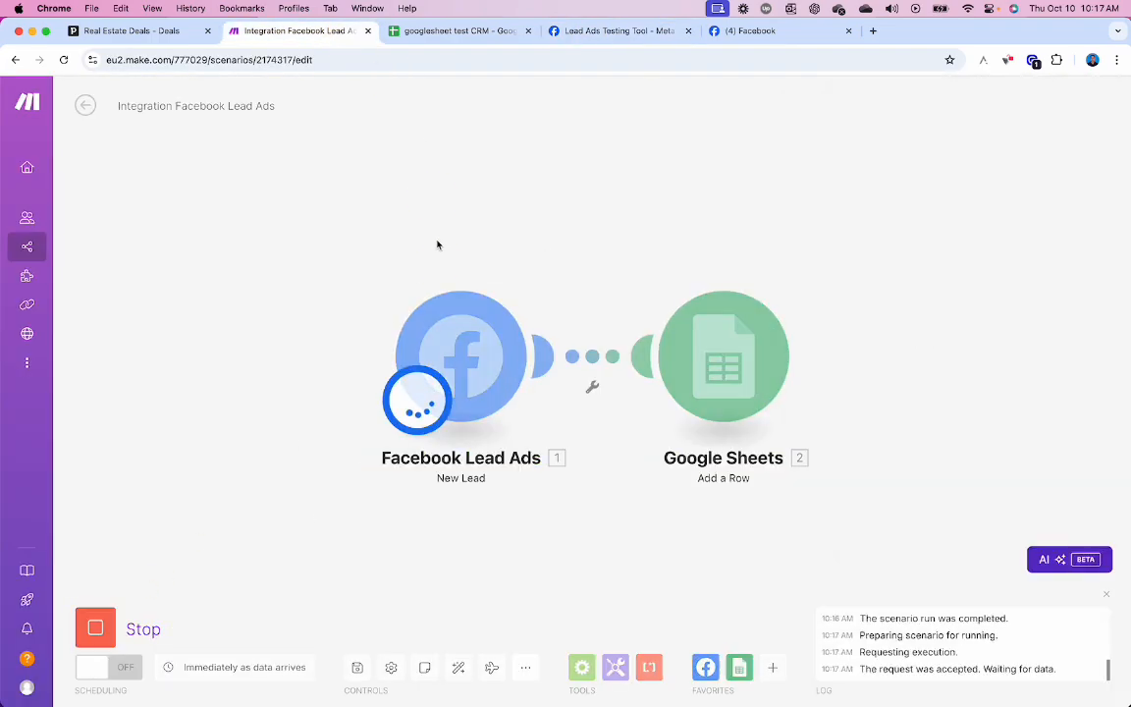
pyautogui.click(613, 30)
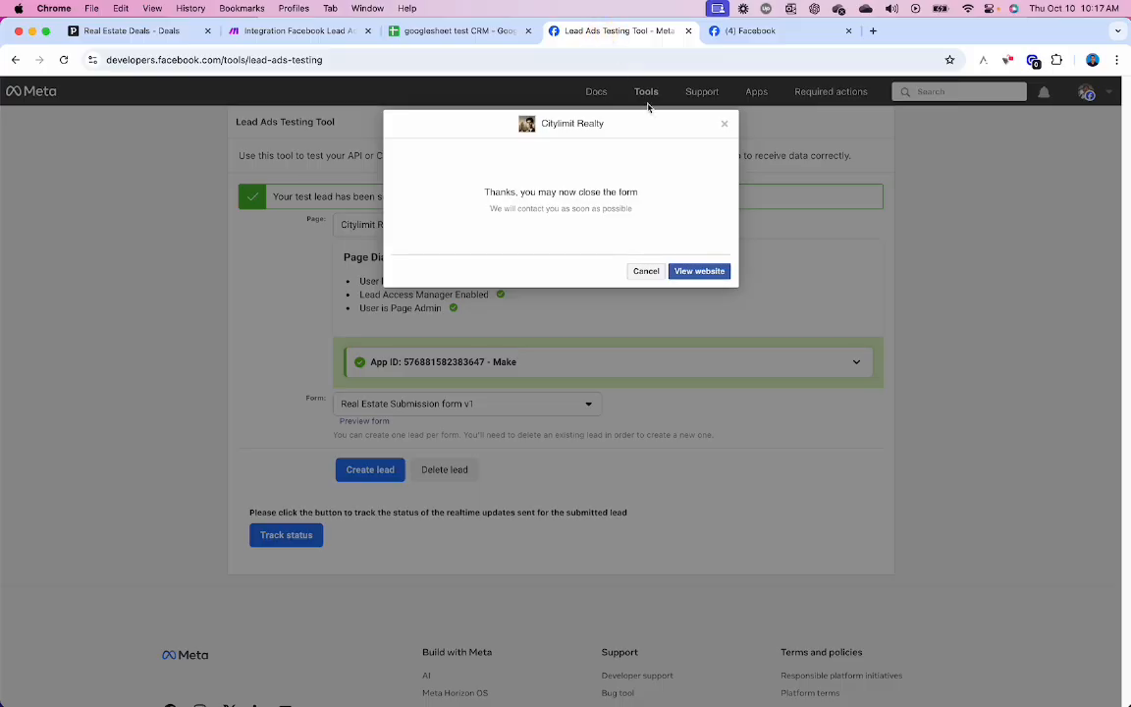
pyautogui.click(647, 272)
pyautogui.click(444, 469)
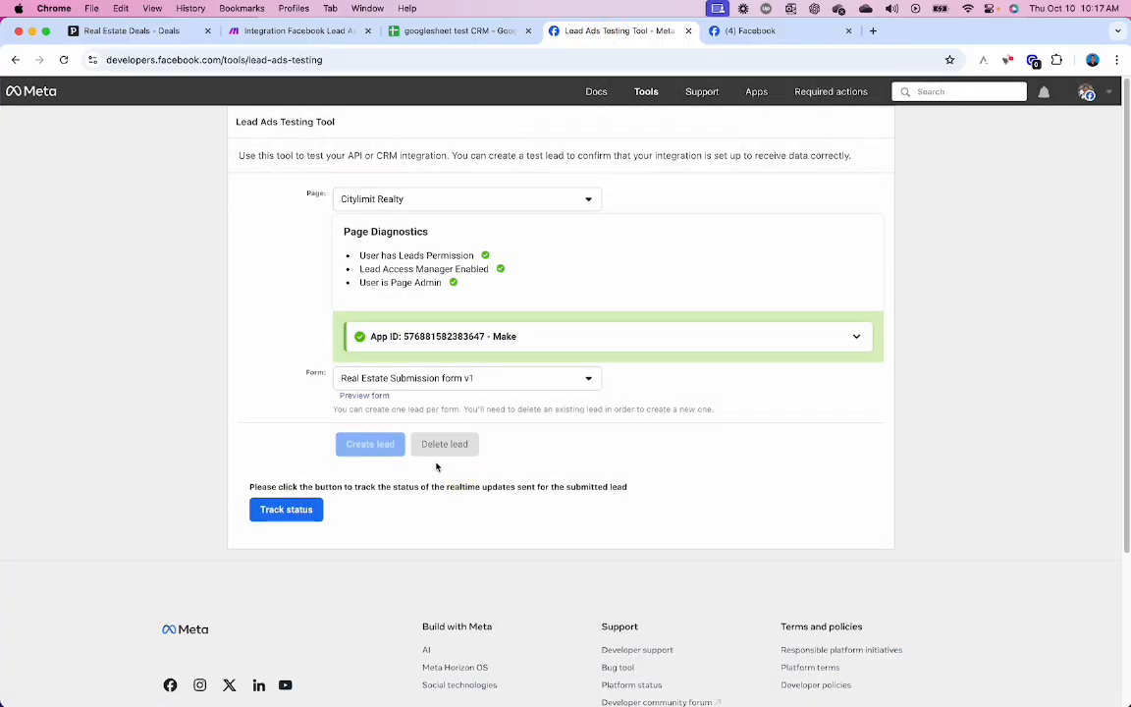
pyautogui.click(374, 422)
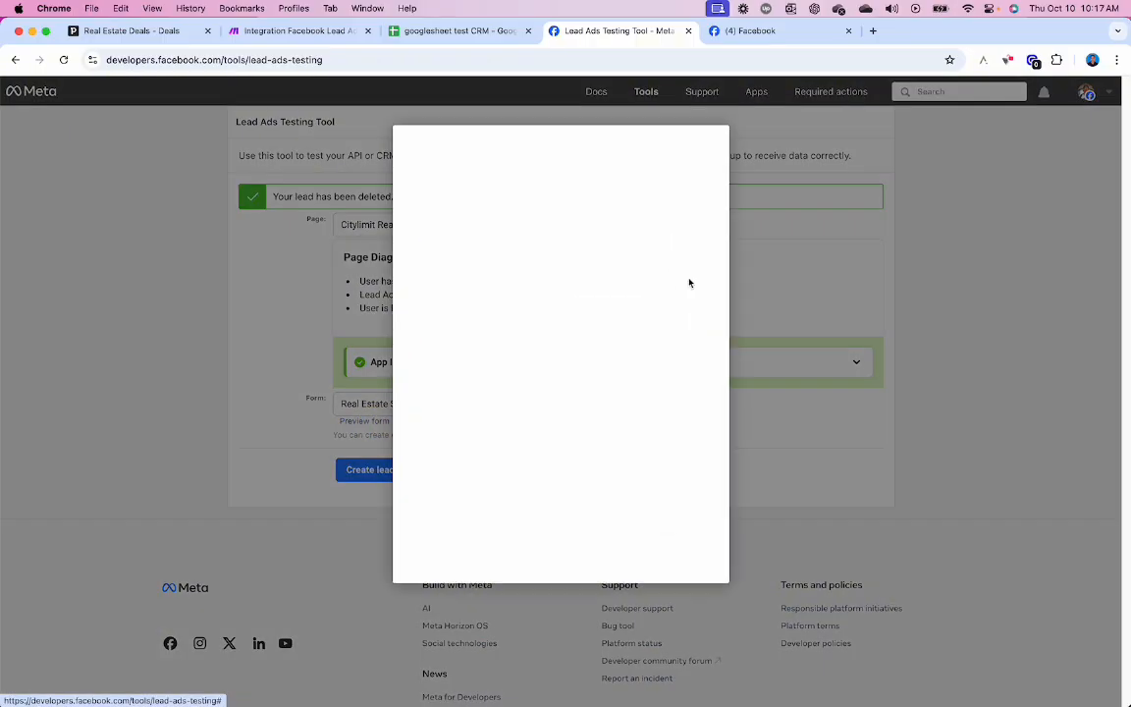
# - Answer the four questions with Not sure yet, 1-3 months, First-time and Others
pyautogui.click(535, 305)
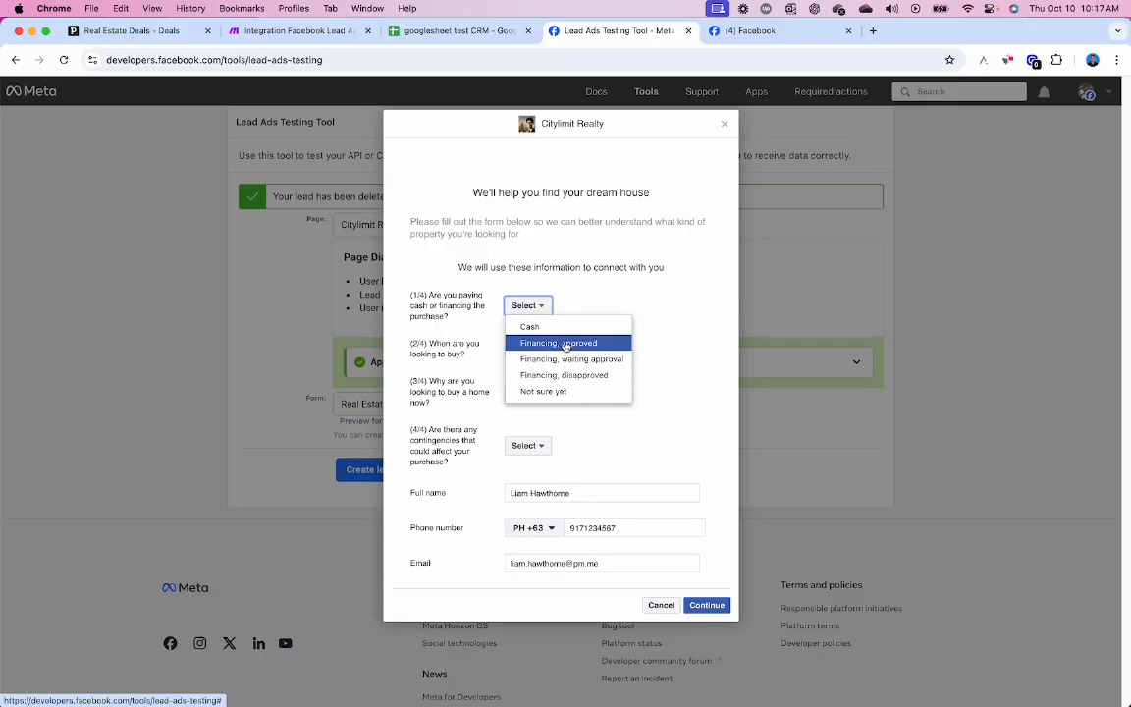
pyautogui.click(555, 391)
pyautogui.click(530, 351)
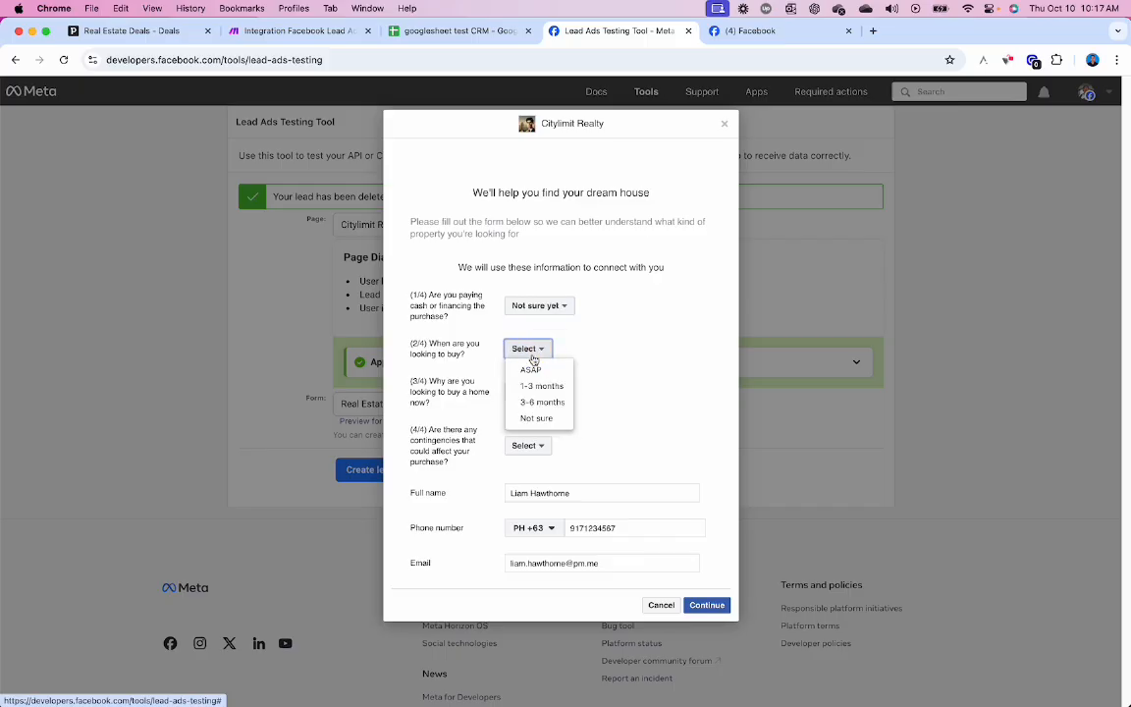
pyautogui.click(541, 386)
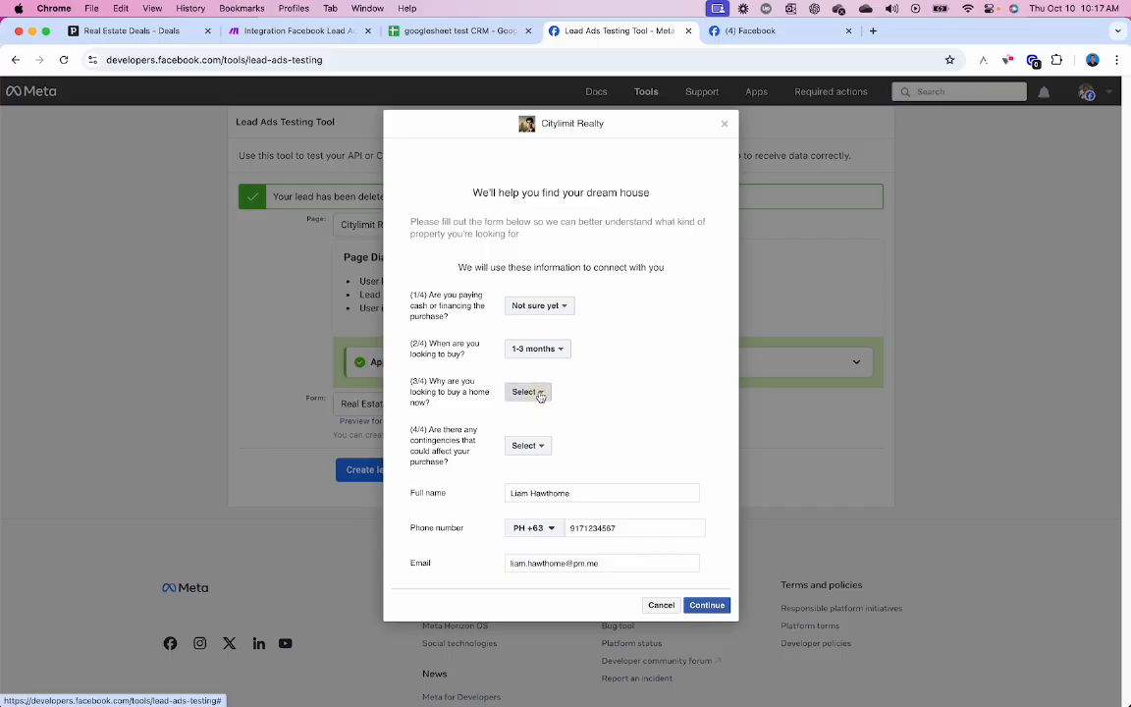
pyautogui.click(535, 392)
pyautogui.click(540, 429)
pyautogui.click(534, 447)
pyautogui.click(533, 515)
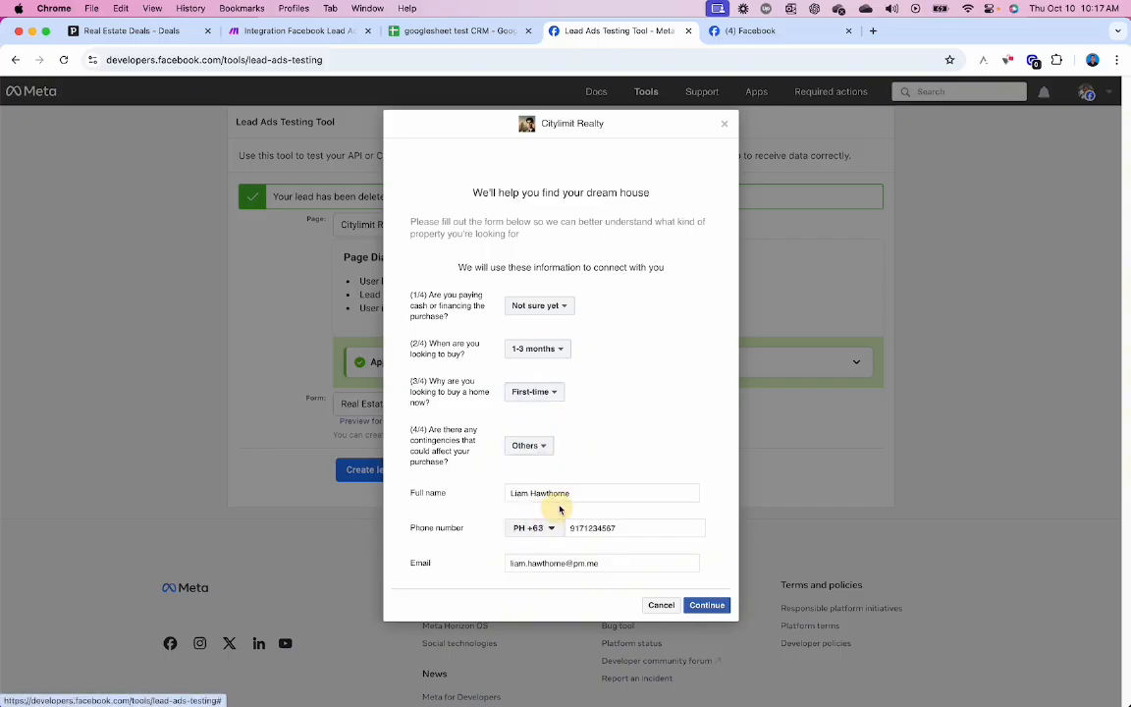
# - Change the full name, phone number and e-mail, then submit the second test lead
pyautogui.moveTo(579, 493); pyautogui.dragTo(396, 426)
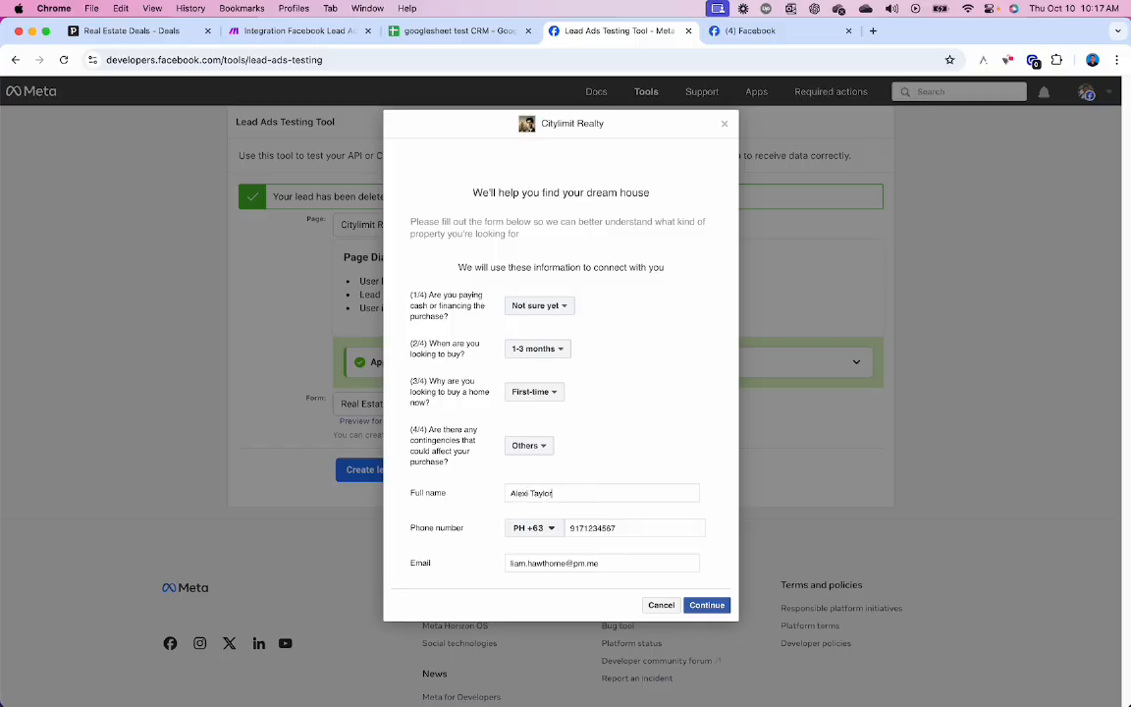
pyautogui.press('Tab')
pyautogui.click(616, 528)
pyautogui.press('Tab')
pyautogui.write('a')
pyautogui.click(705, 605)
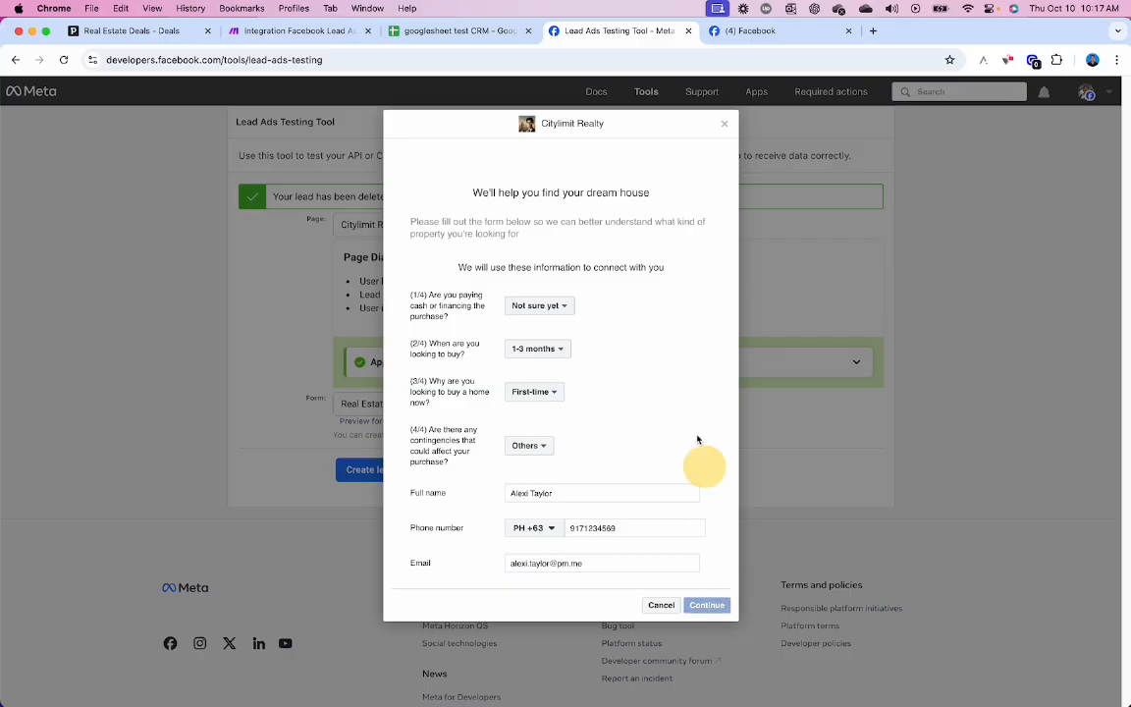
pyautogui.click(714, 297)
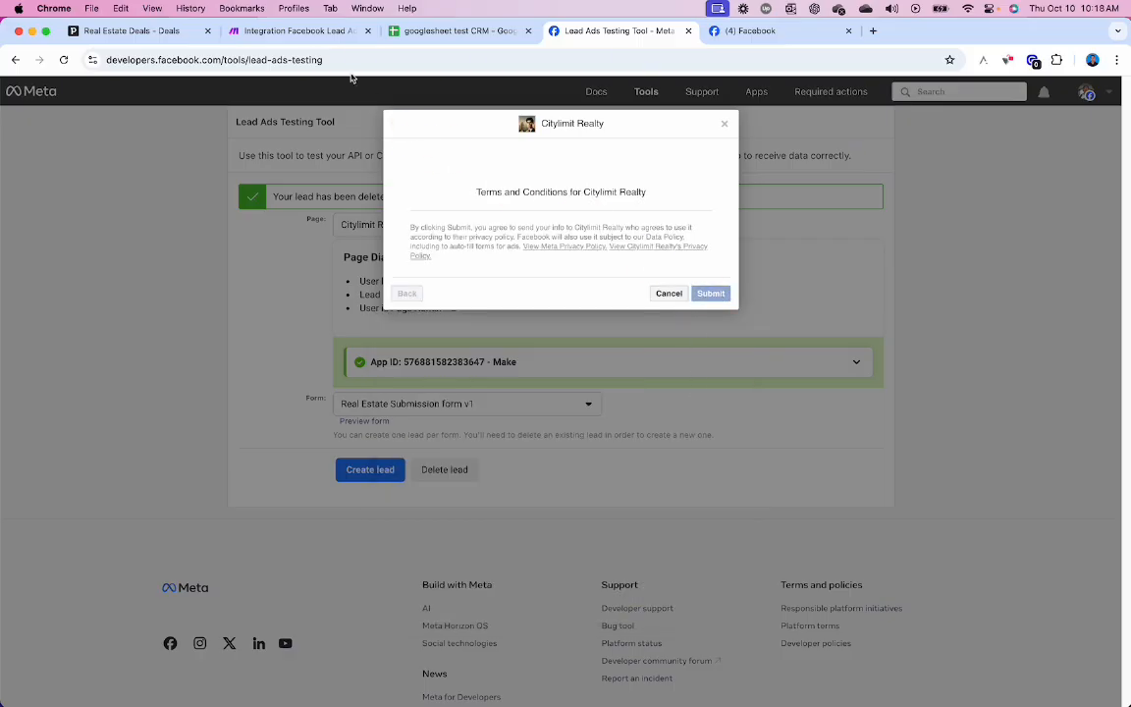
pyautogui.click(317, 34)
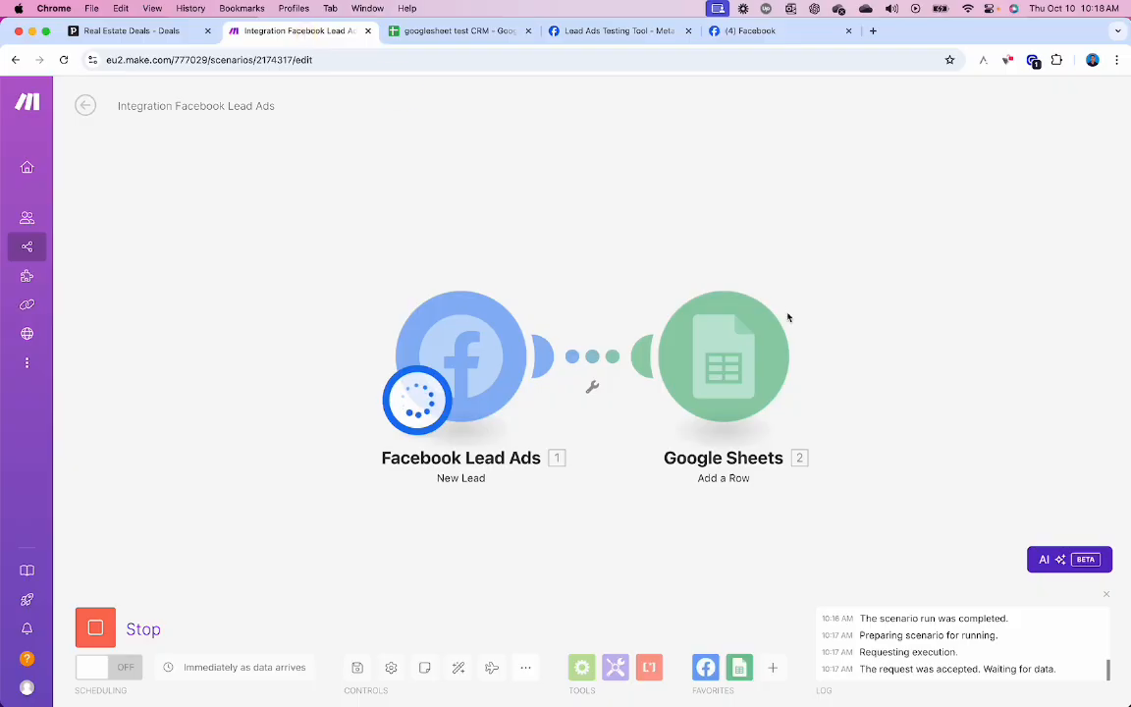
# - After the Make run finishes, view the googlesheet test CRM sheet showing the second lead in row 3
pyautogui.click(492, 39)
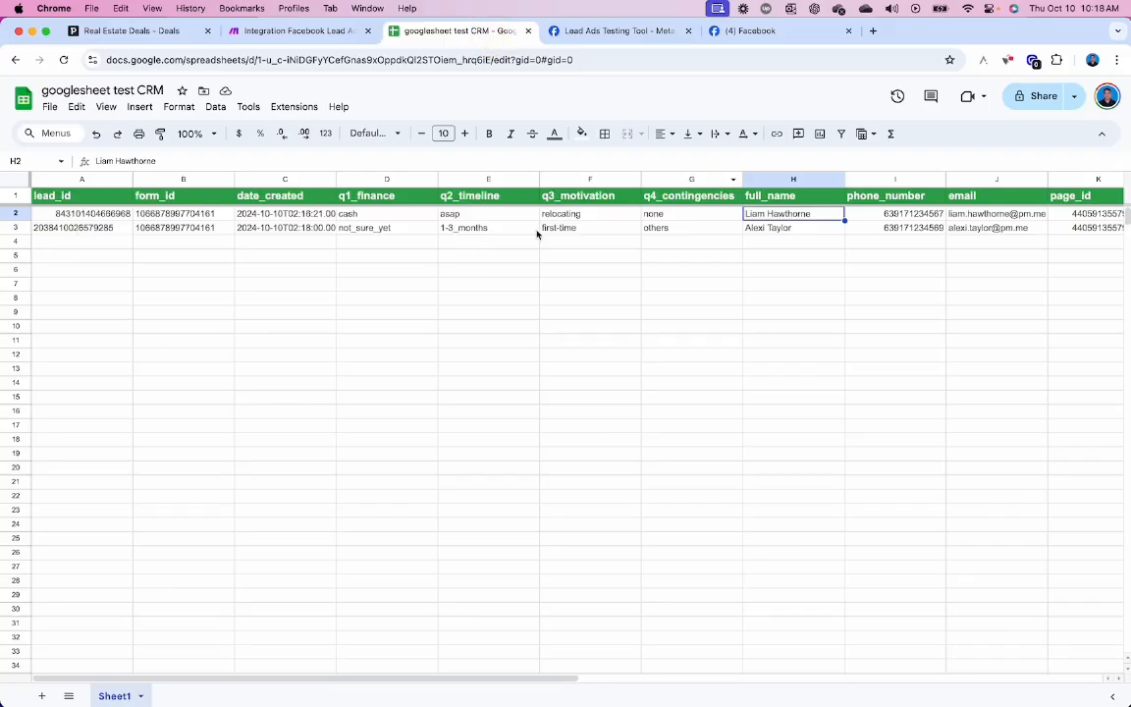
# - Check the second lead's full name in H3 and its answers in D3, E3 and F3
pyautogui.click(595, 229)
pyautogui.hscroll(4, 619, 231)
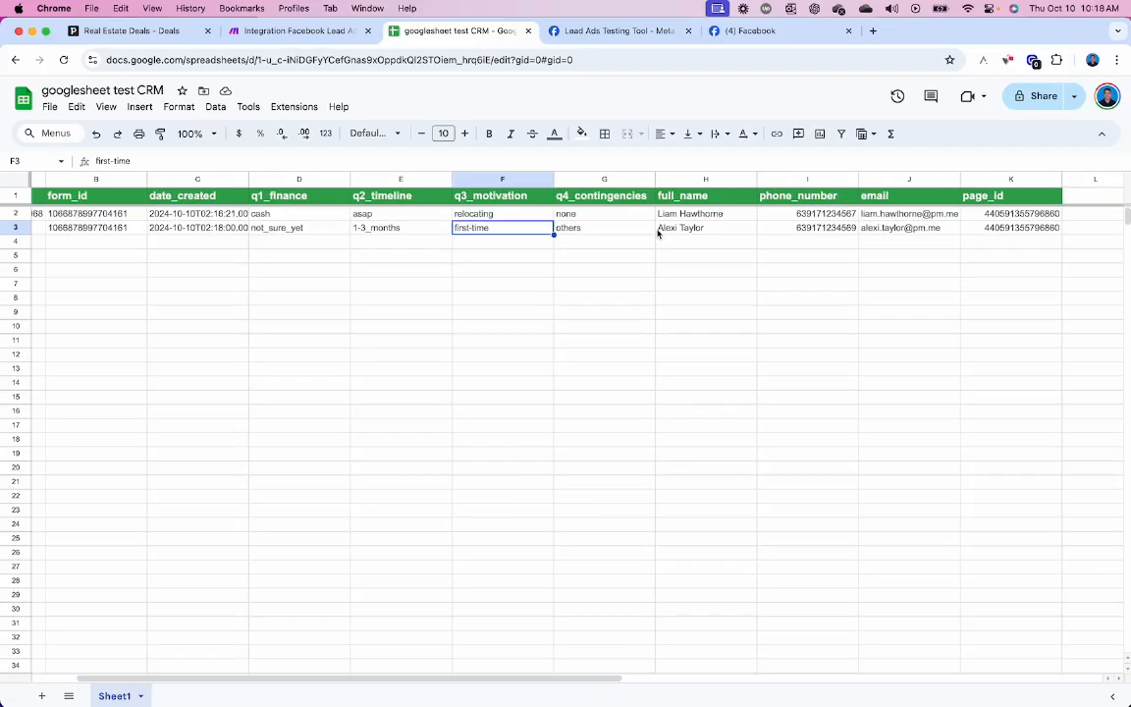
pyautogui.click(614, 231)
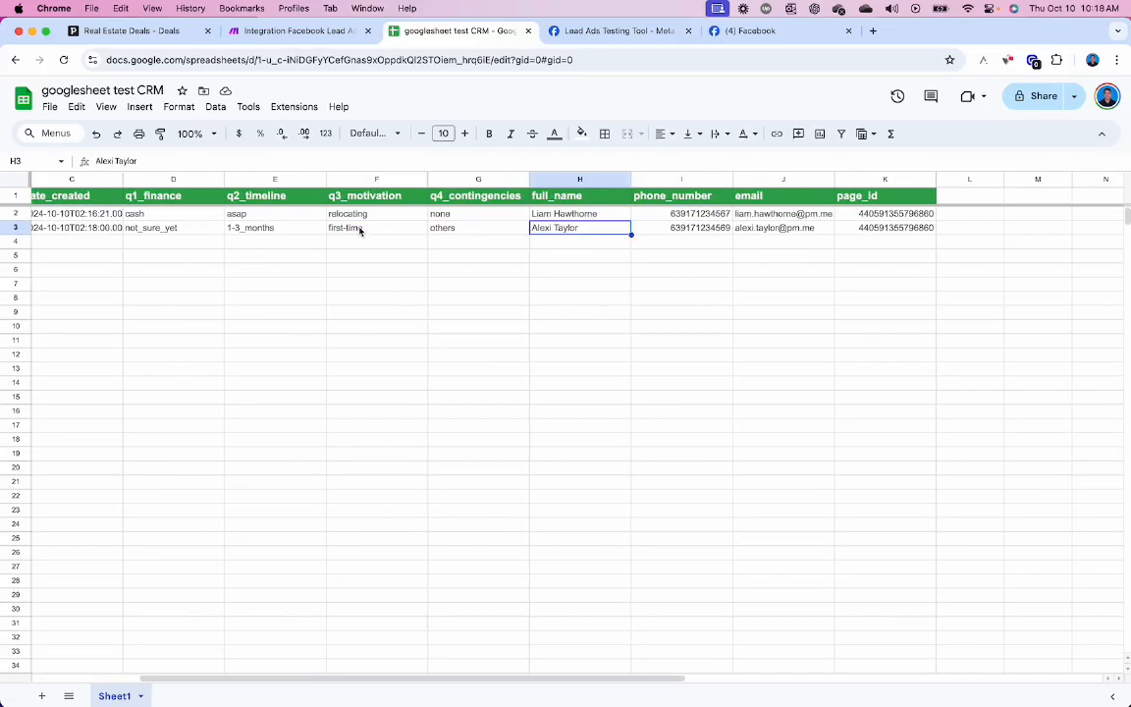
pyautogui.hscroll(-2, 276, 232)
pyautogui.click(218, 227)
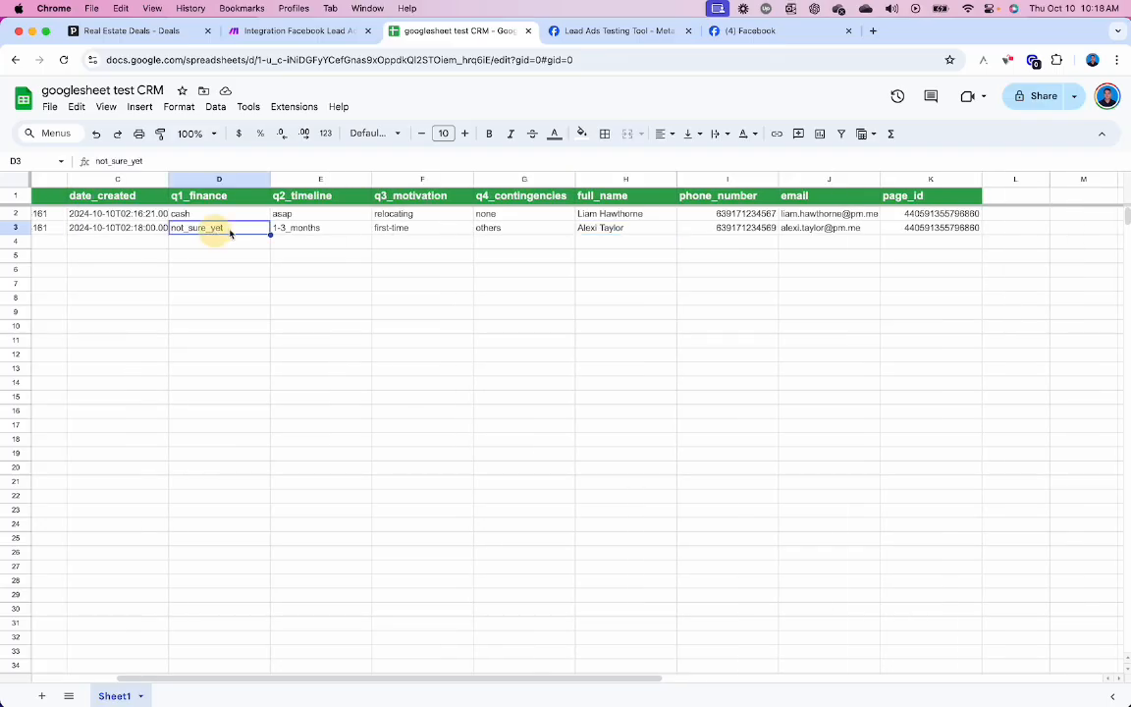
pyautogui.click(303, 232)
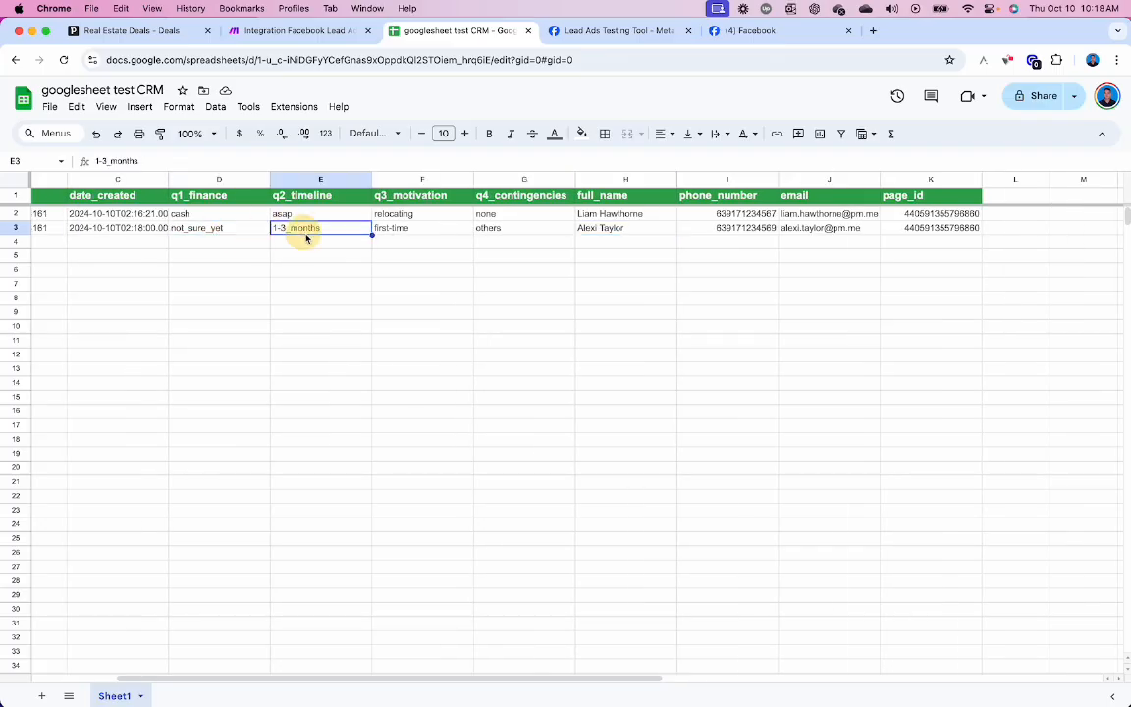
pyautogui.click(401, 232)
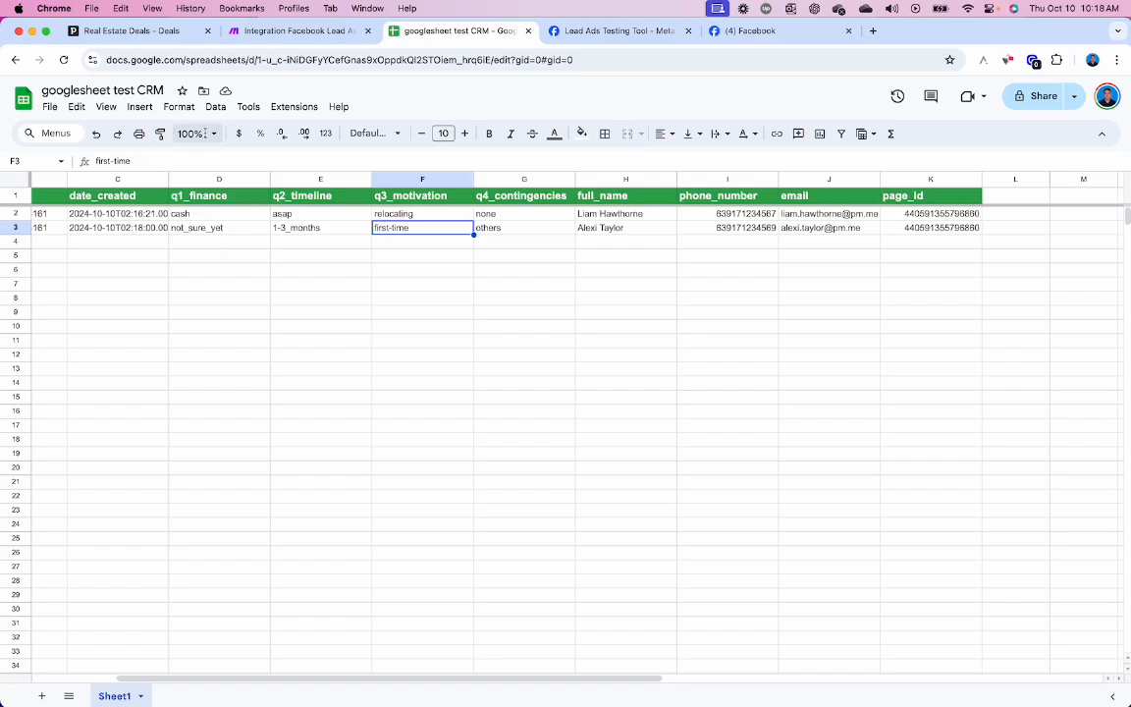
# - Zoom the sheet to 150% and check G3 contingencies, J3 e-mail and K3 page_id before returning to Make
pyautogui.click(194, 133)
pyautogui.click(194, 266)
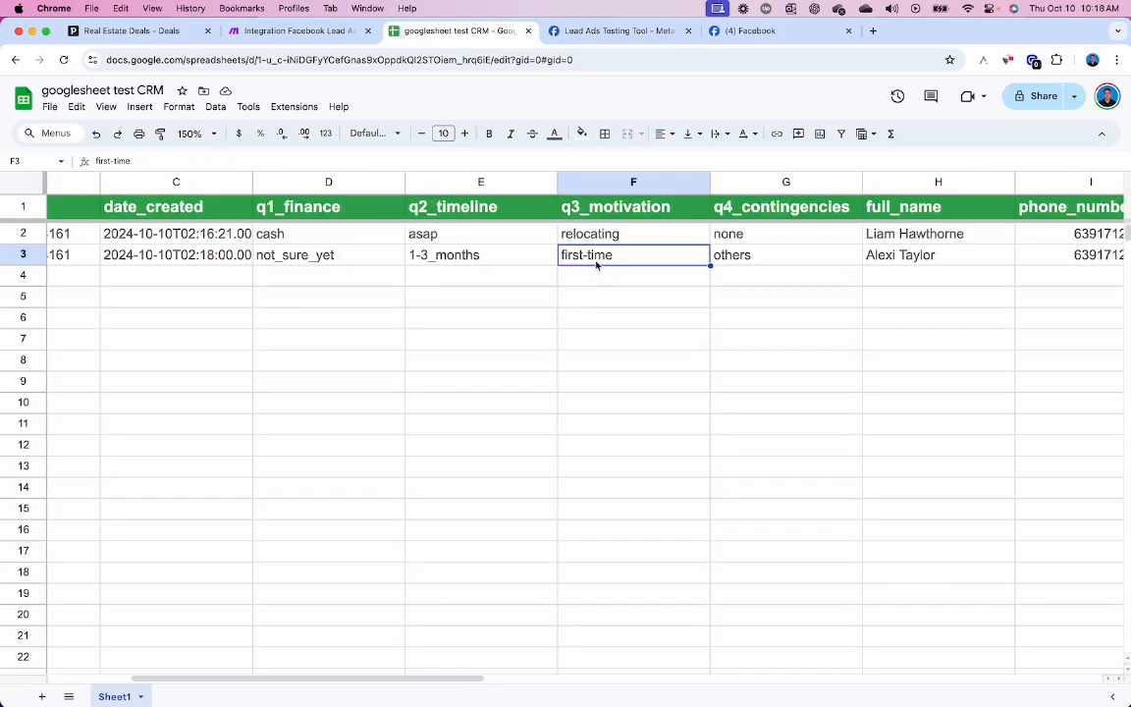
pyautogui.hscroll(3, 371, 250)
pyautogui.hscroll(2, 370, 250)
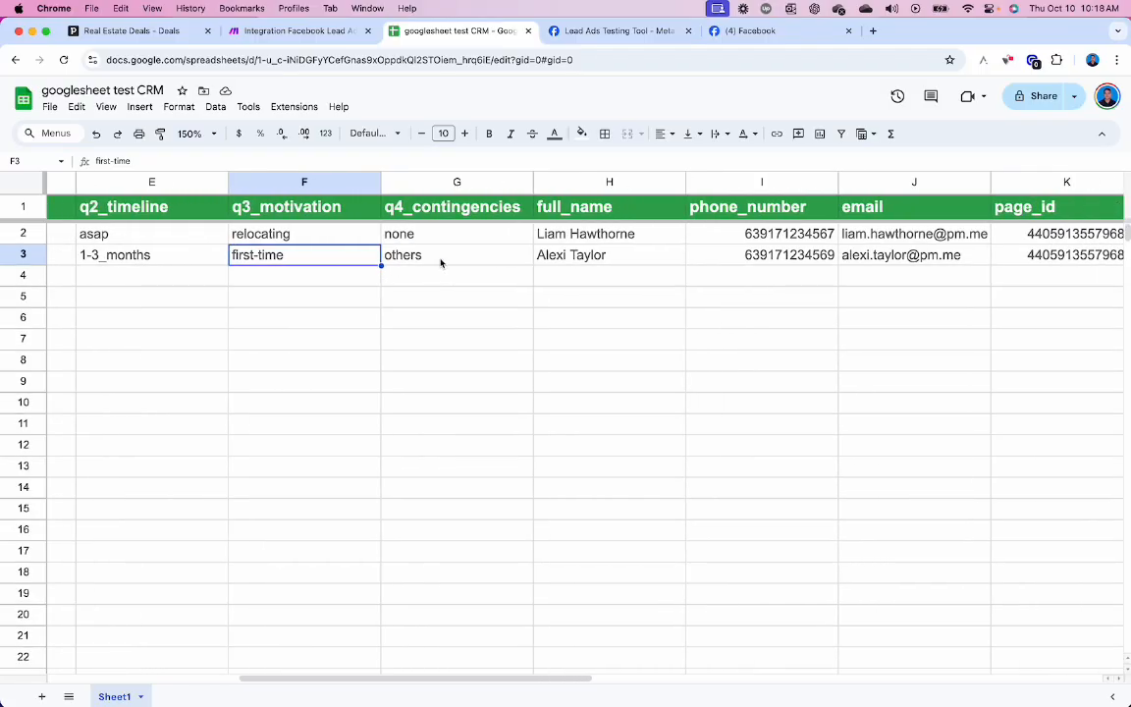
pyautogui.click(442, 262)
pyautogui.hscroll(4, 511, 263)
pyautogui.click(580, 257)
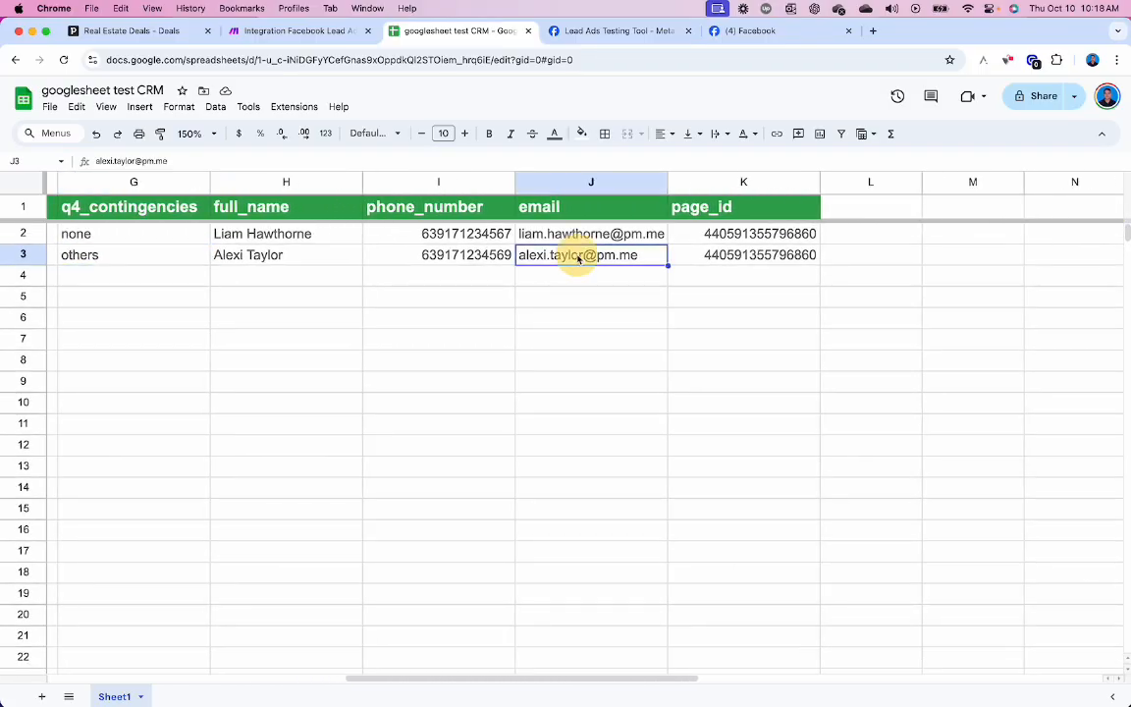
pyautogui.click(752, 255)
pyautogui.hscroll(-2, 477, 169)
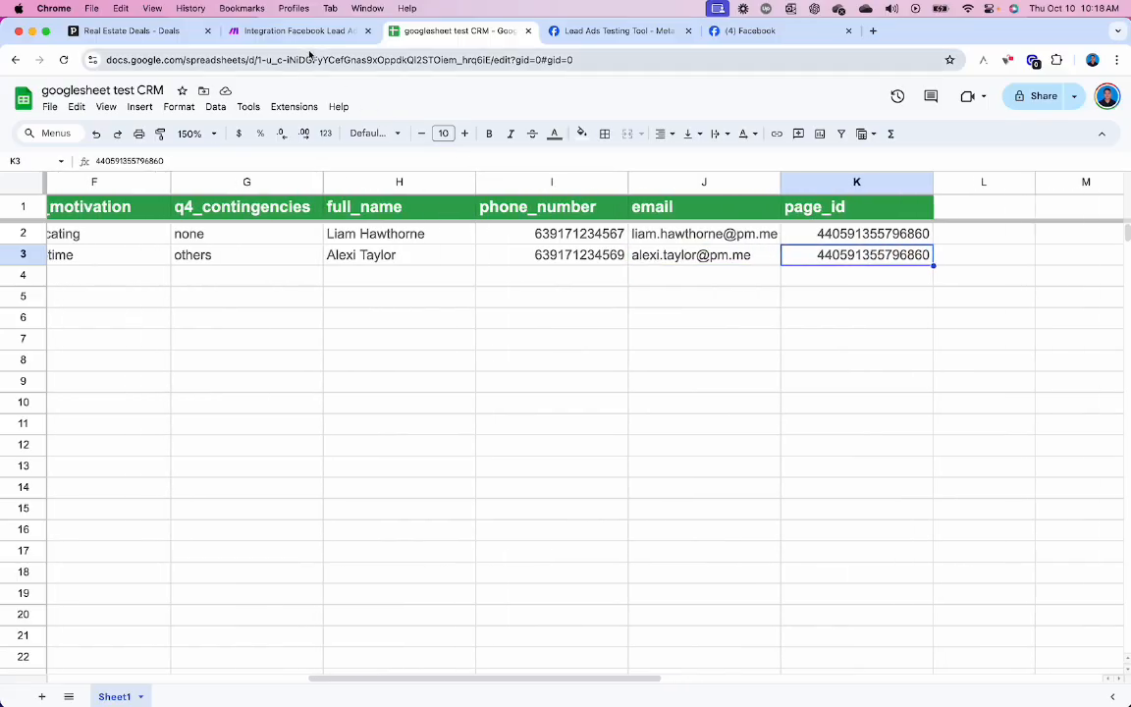
pyautogui.click(285, 32)
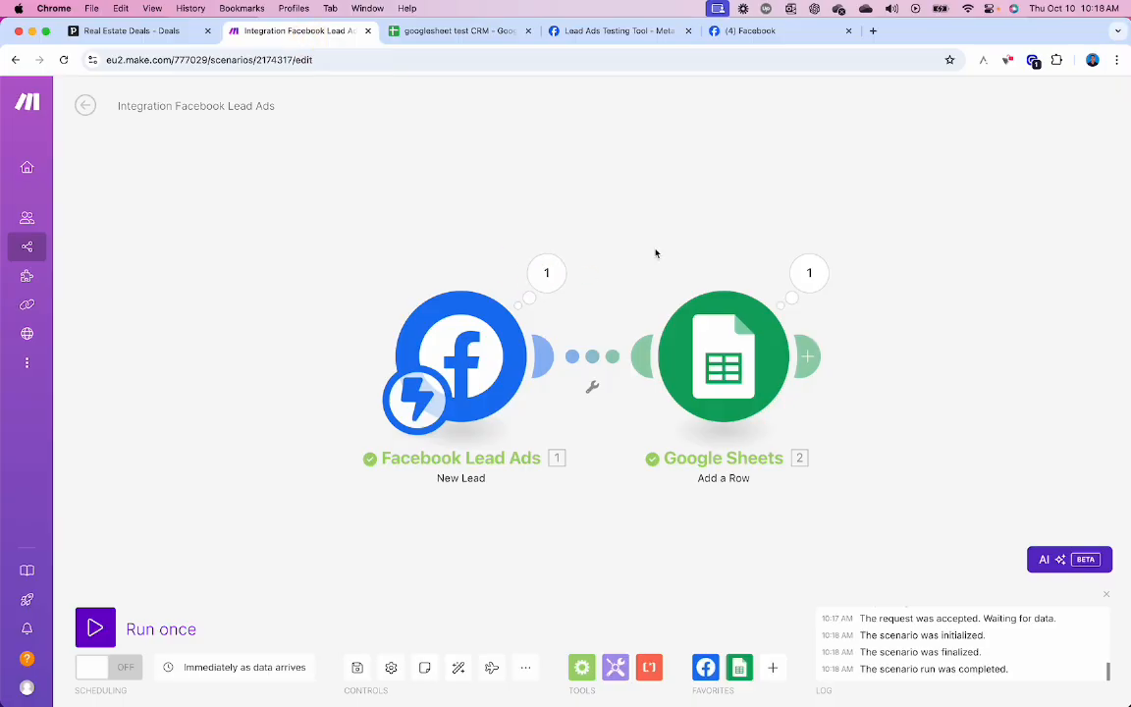